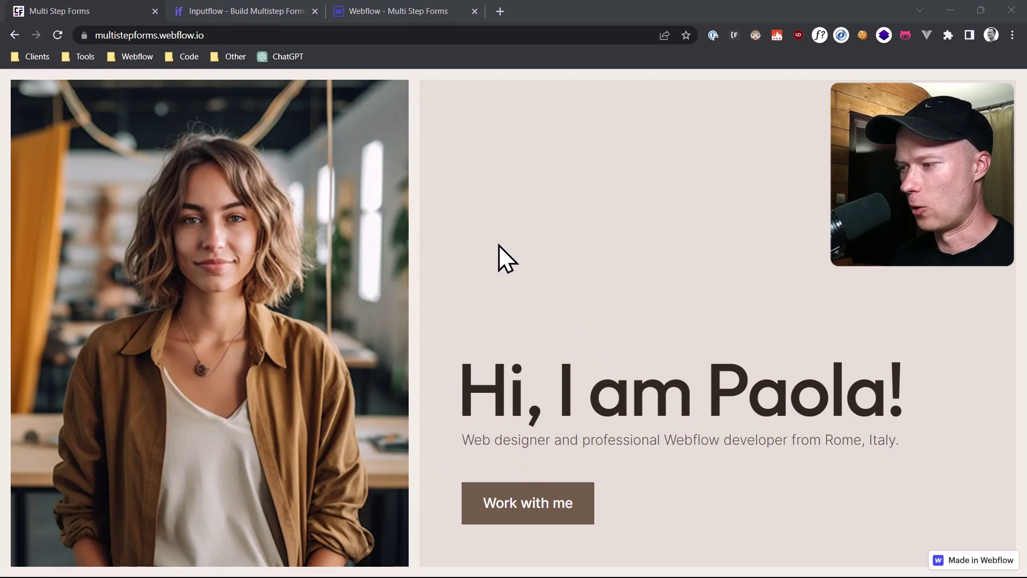
Try the live multi-step form by choosing Website Design as the service and advancing to its follow-up question
{"action": "left_click", "coordinate": [564, 515]}
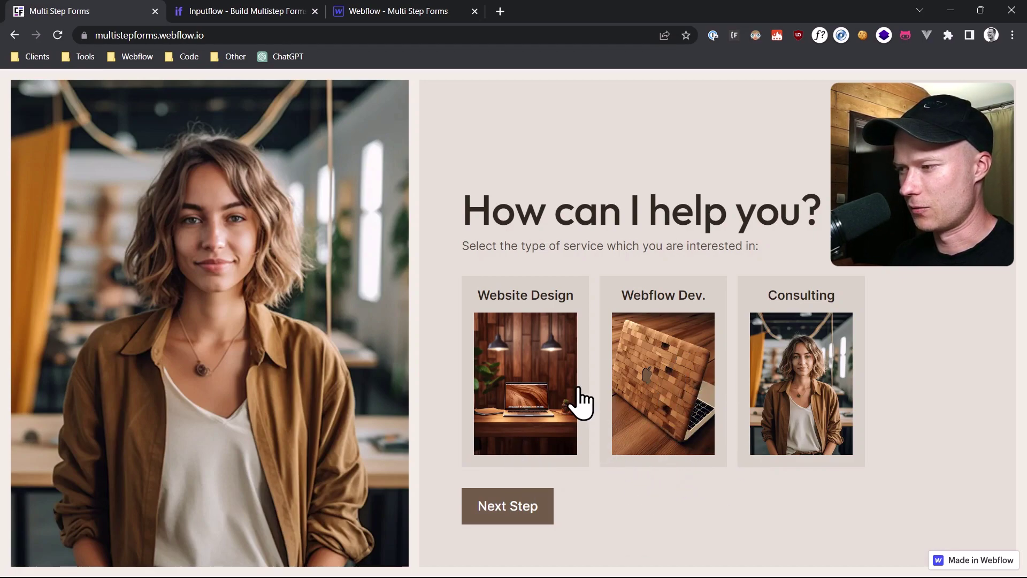
{"action": "left_click", "coordinate": [534, 303]}
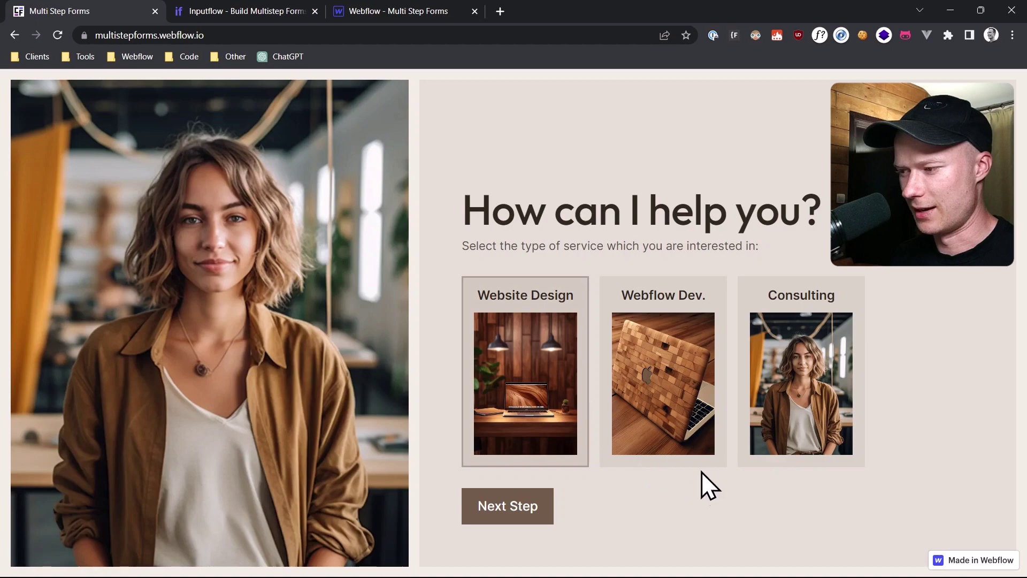
{"action": "left_click", "coordinate": [516, 511]}
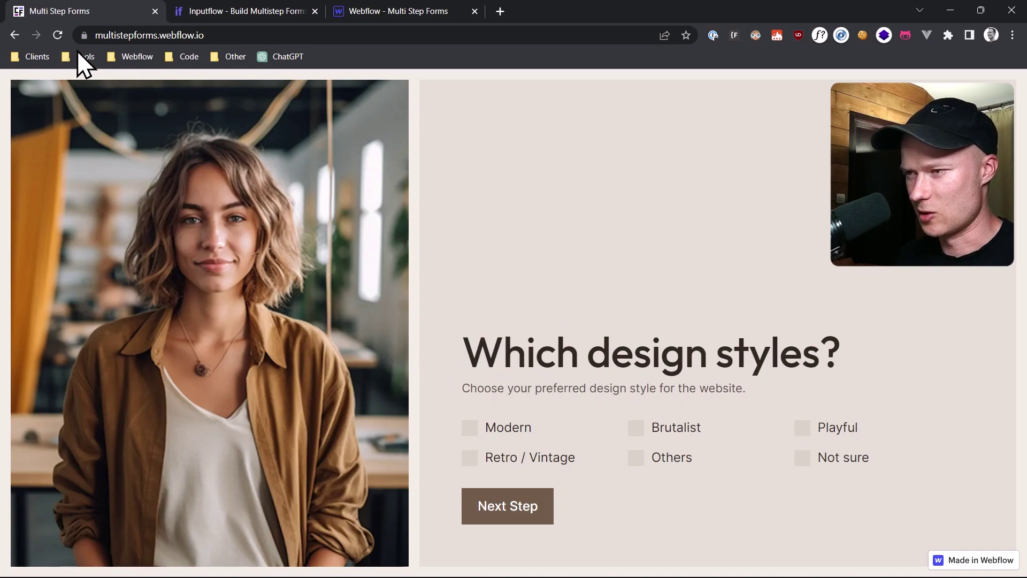
Restart the live form and follow the Consulting path to its follow-up question
{"action": "left_click", "coordinate": [56, 35]}
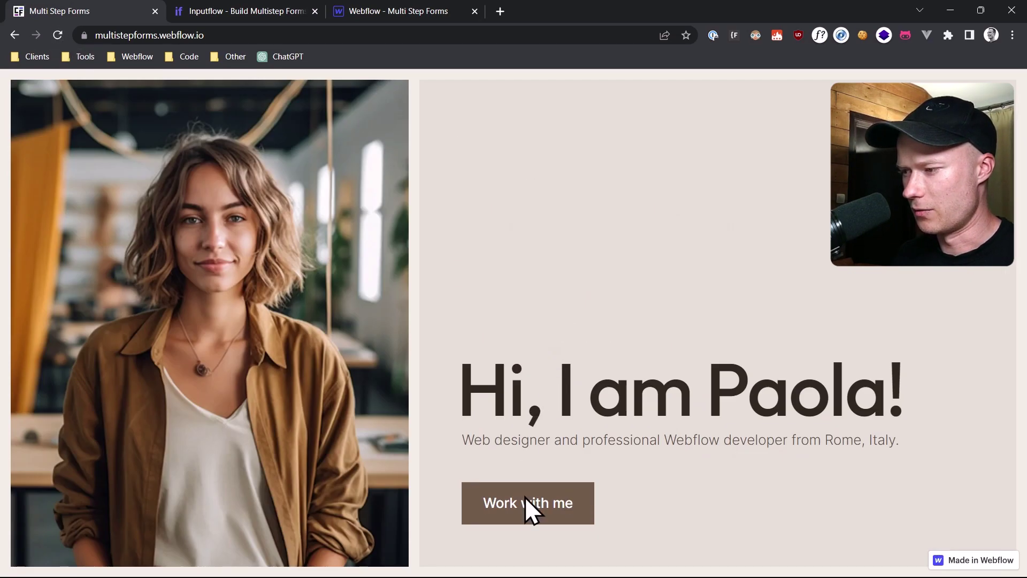
{"action": "left_click", "coordinate": [525, 500]}
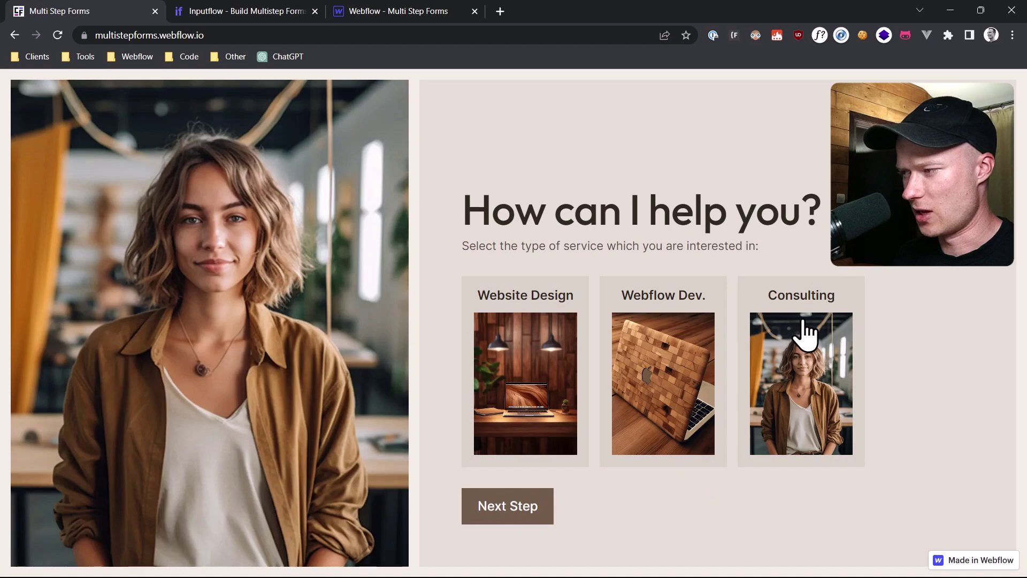
{"action": "left_click", "coordinate": [807, 337]}
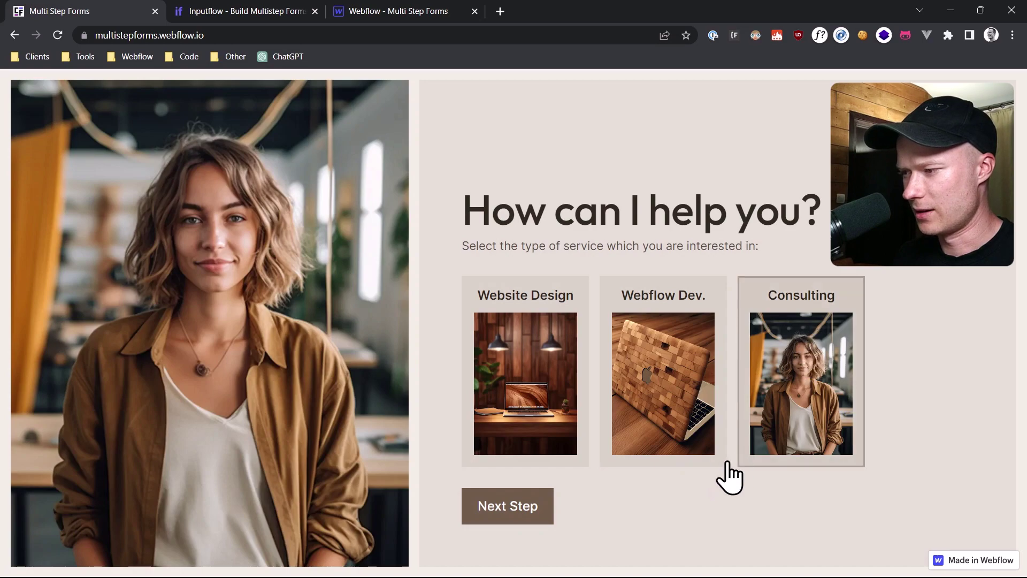
{"action": "left_click", "coordinate": [532, 518]}
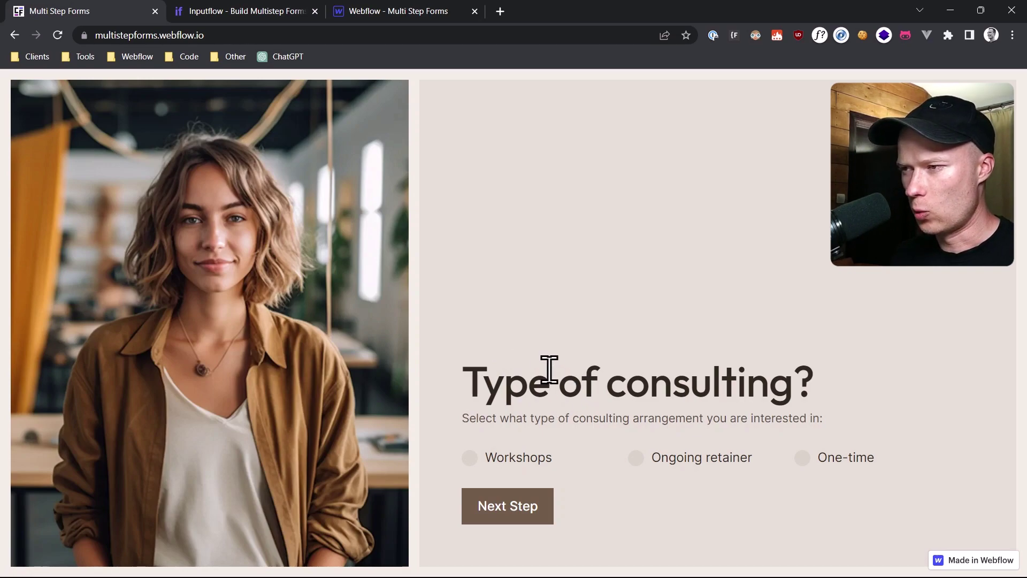
Look at the Inputflow site, then examine how the form's questions are stacked on the Home page in Webflow Designer
{"action": "left_click", "coordinate": [236, 11]}
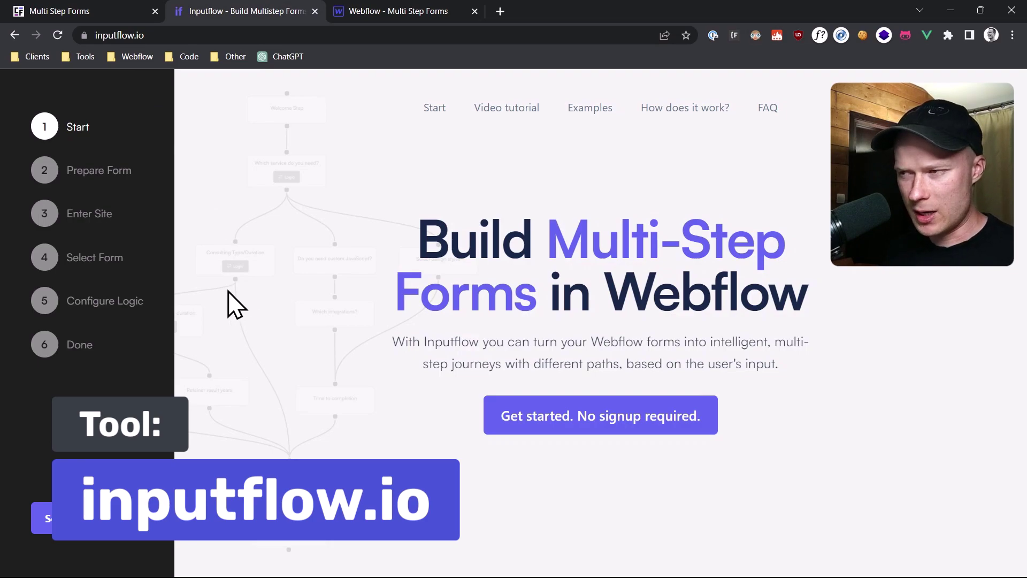
{"action": "left_click", "coordinate": [85, 5]}
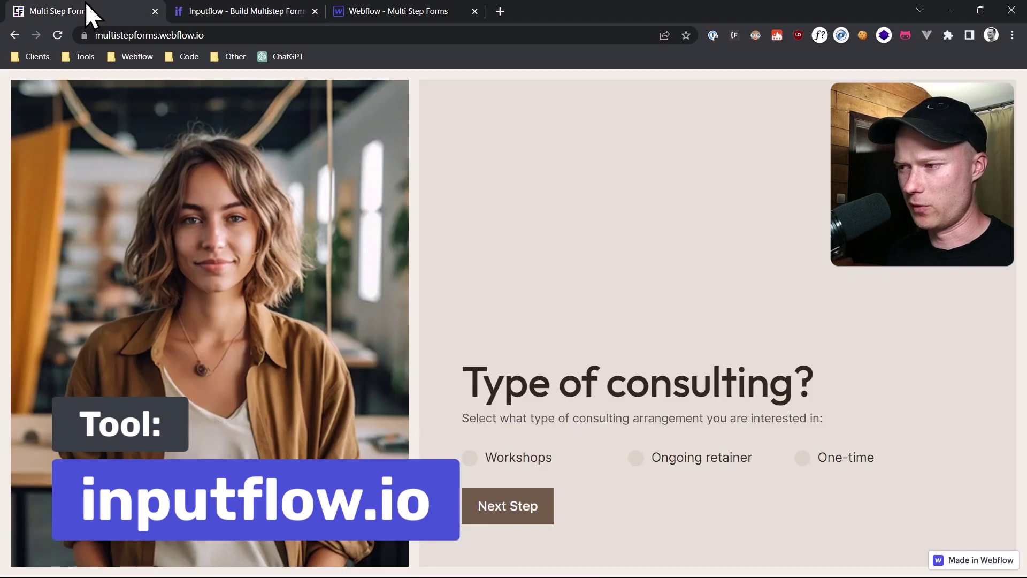
{"action": "left_click", "coordinate": [429, 7]}
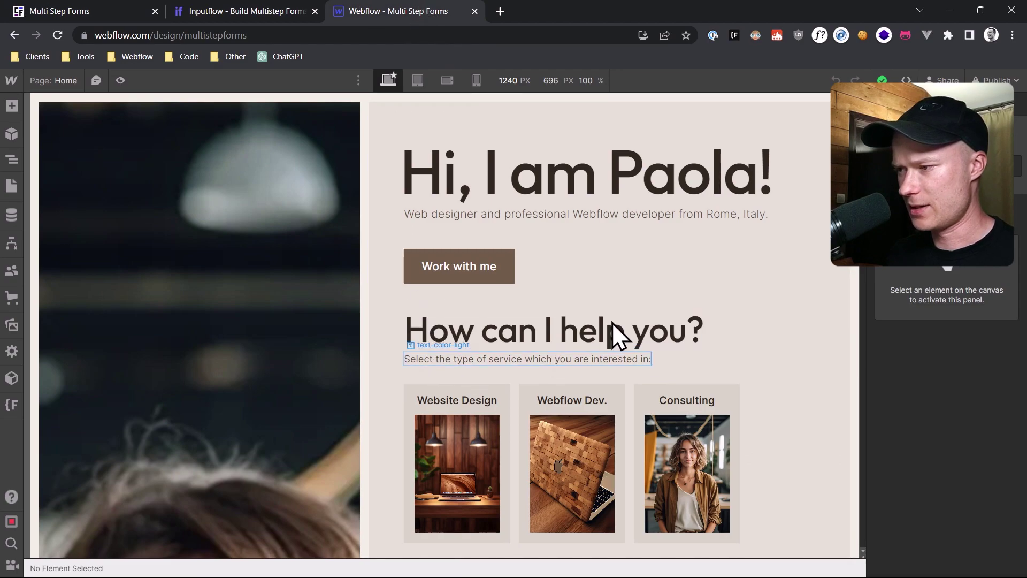
{"action": "scroll", "coordinate": [432, 374], "scroll_direction": "down", "scroll_amount": 8}
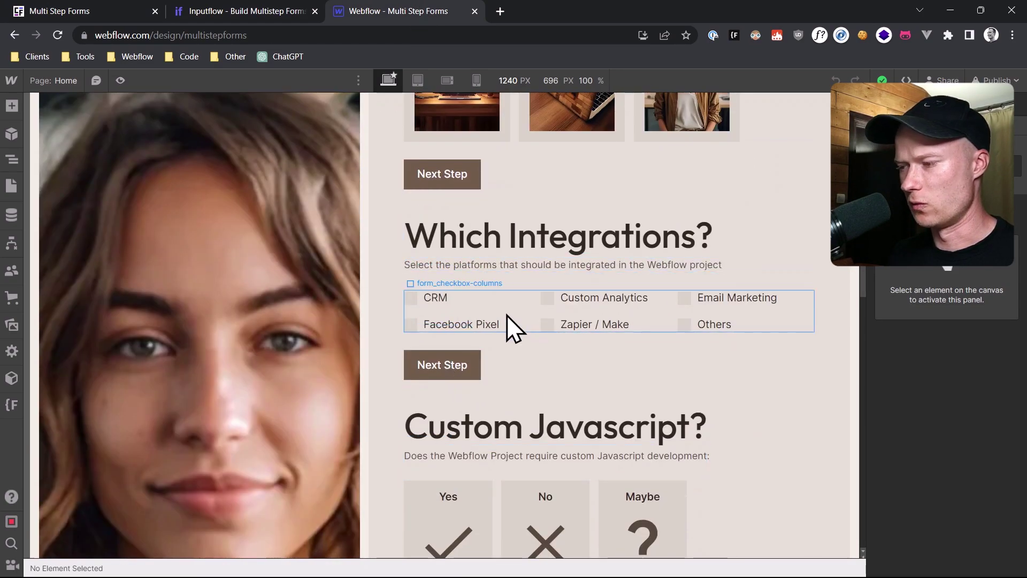
{"action": "scroll", "coordinate": [506, 316], "scroll_direction": "down", "scroll_amount": 3}
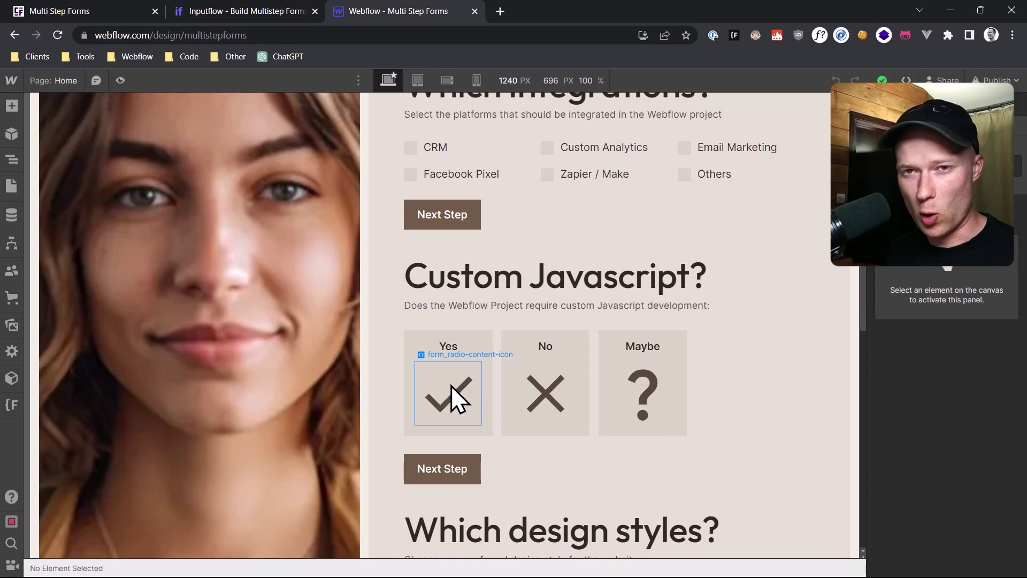
In Inputflow, connect the form step nodes into branching paths, including Welcome Step to How can I help you? and Time to completion
{"action": "left_click", "coordinate": [269, 5]}
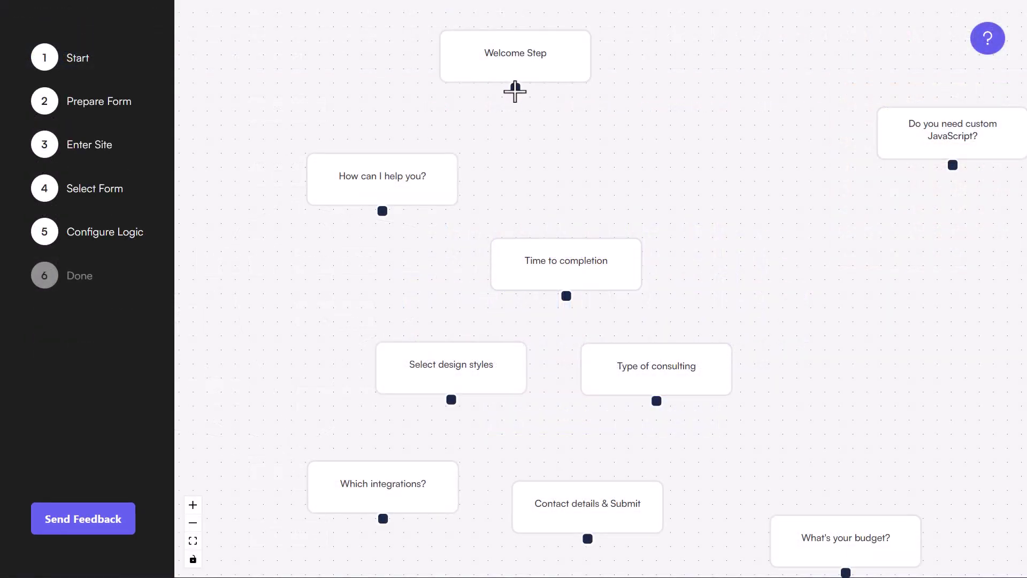
{"action": "left_click_drag", "start_coordinate": [528, 170], "coordinate": [569, 262]}
{"action": "mouse_move", "coordinate": [515, 87]}
{"action": "left_mouse_down"}
{"action": "mouse_move", "coordinate": [394, 185]}
{"action": "mouse_move", "coordinate": [430, 349]}
{"action": "left_mouse_up"}
{"action": "left_click_drag", "start_coordinate": [656, 401], "coordinate": [607, 498]}
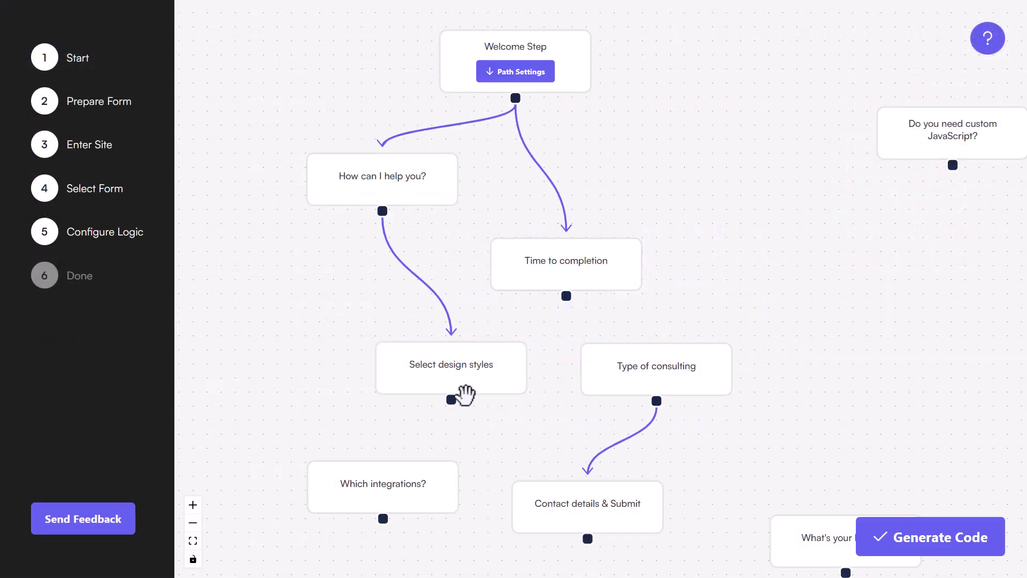
{"action": "left_click_drag", "start_coordinate": [451, 400], "coordinate": [574, 482]}
{"action": "left_click_drag", "start_coordinate": [657, 400], "coordinate": [389, 480]}
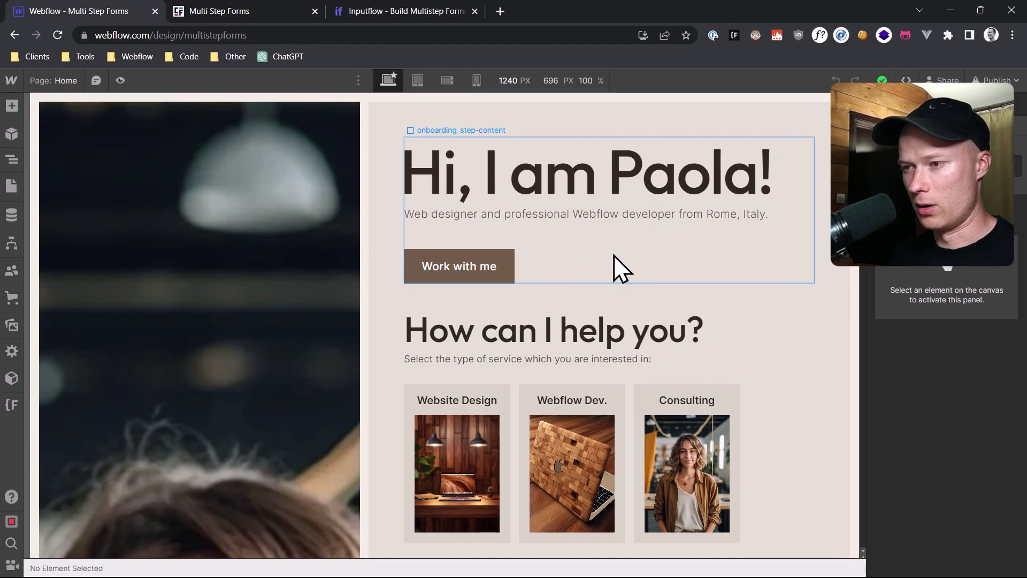
In Webflow Designer, expand the page's element tree down to the onboarding_step elements inside onboarding_form
{"action": "scroll", "coordinate": [535, 348], "scroll_direction": "down", "scroll_amount": 5}
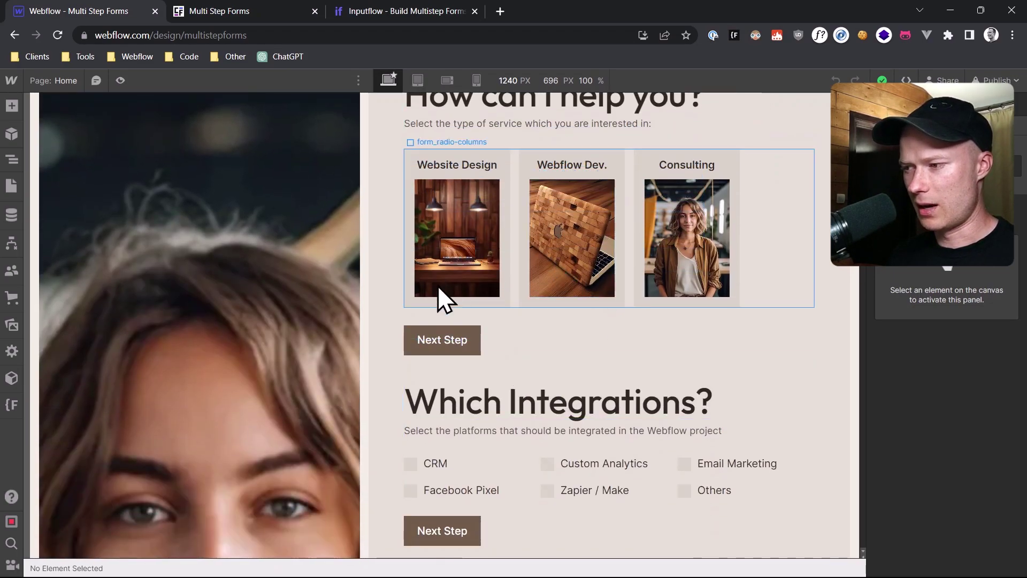
{"action": "left_click", "coordinate": [12, 159]}
{"action": "left_click", "coordinate": [37, 148]}
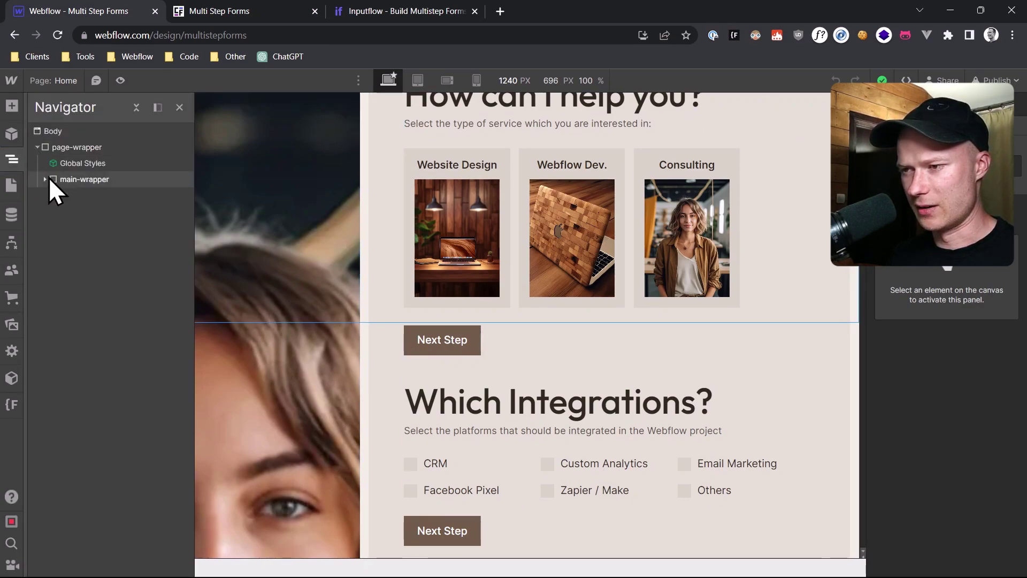
{"action": "left_click", "coordinate": [45, 179]}
{"action": "left_click", "coordinate": [51, 196]}
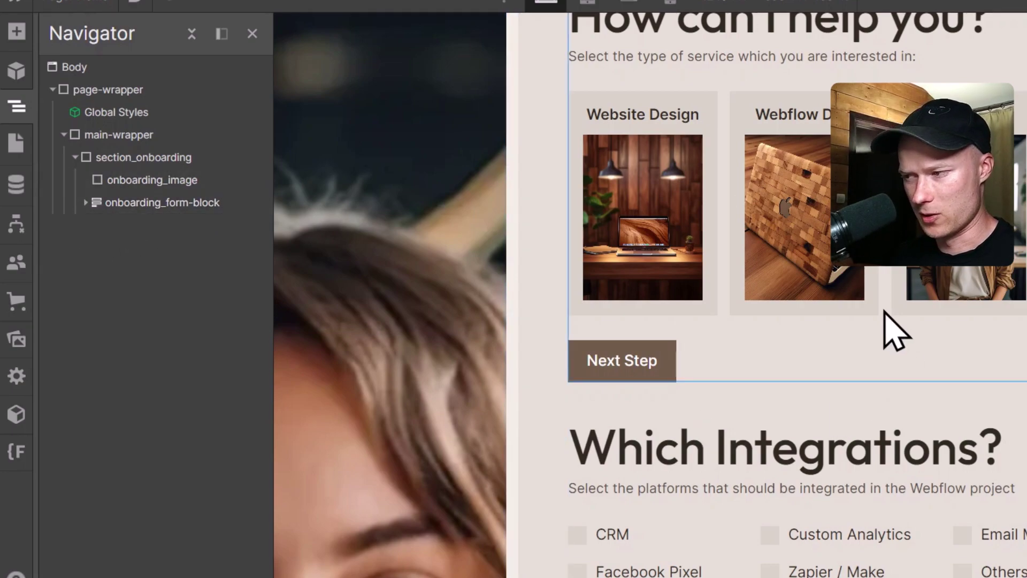
{"action": "left_click", "coordinate": [85, 203]}
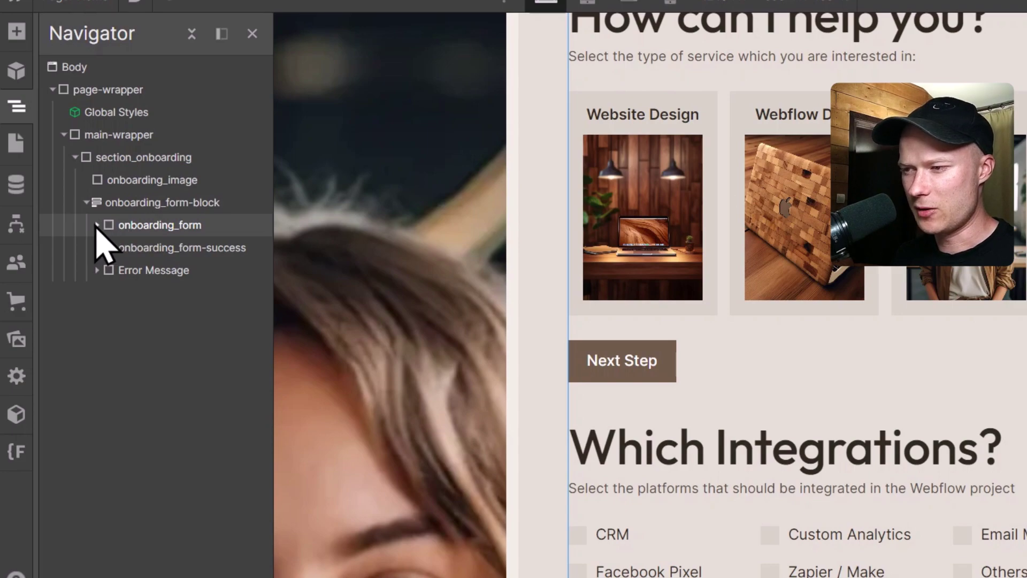
{"action": "left_click", "coordinate": [97, 225]}
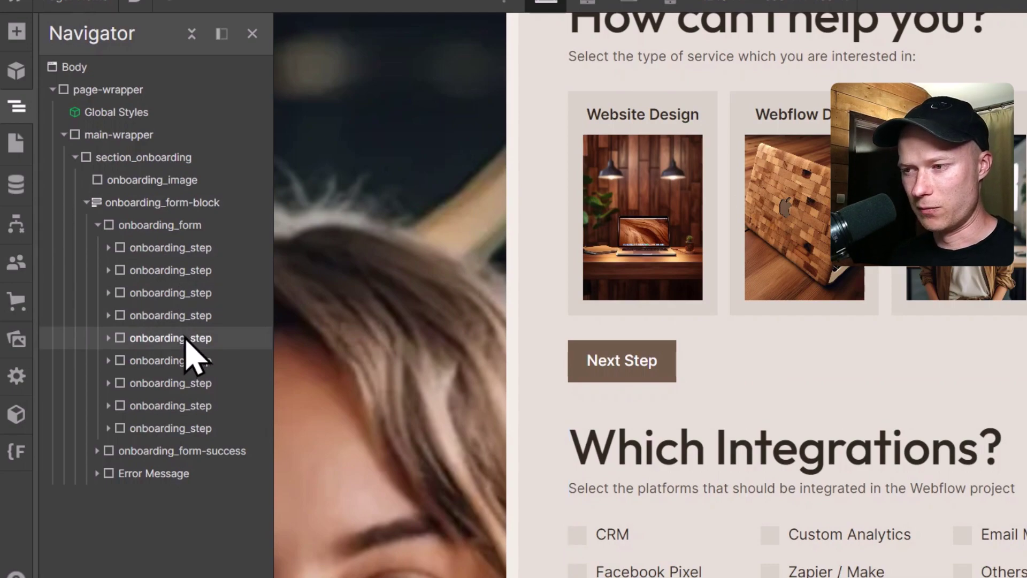
Select the first four onboarding_step elements one after another to examine which question each one contains
{"action": "left_click", "coordinate": [167, 253]}
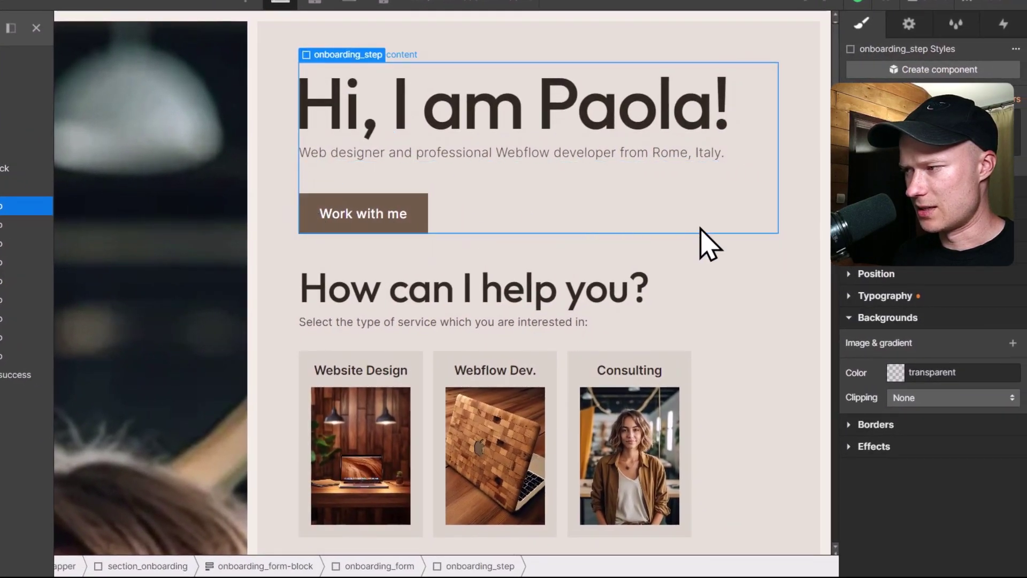
{"action": "key", "text": "Down"}
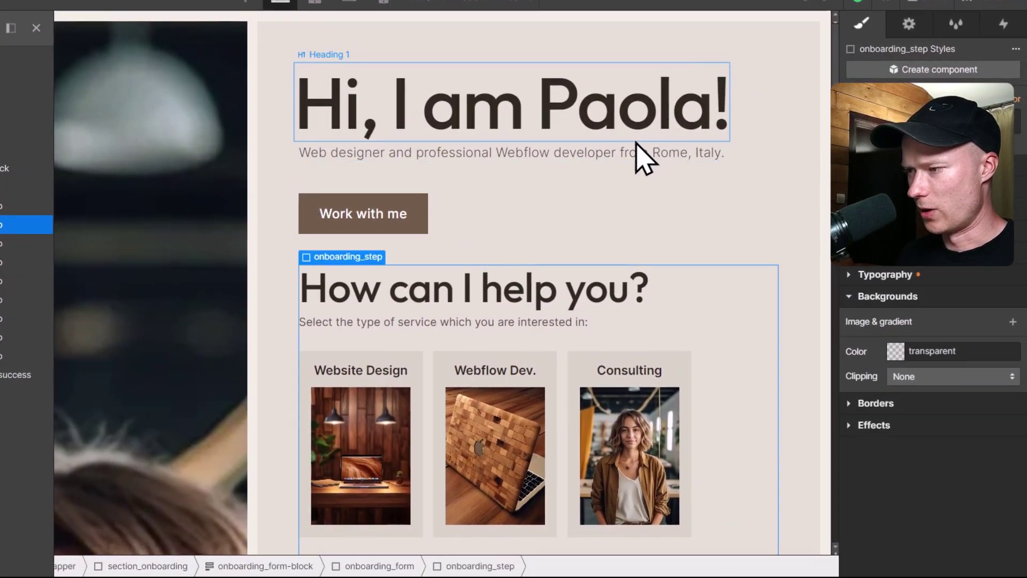
{"action": "scroll", "coordinate": [642, 156], "scroll_direction": "down", "scroll_amount": 8}
{"action": "key", "text": "Down"}
{"action": "scroll", "coordinate": [588, 251], "scroll_direction": "down", "scroll_amount": 5}
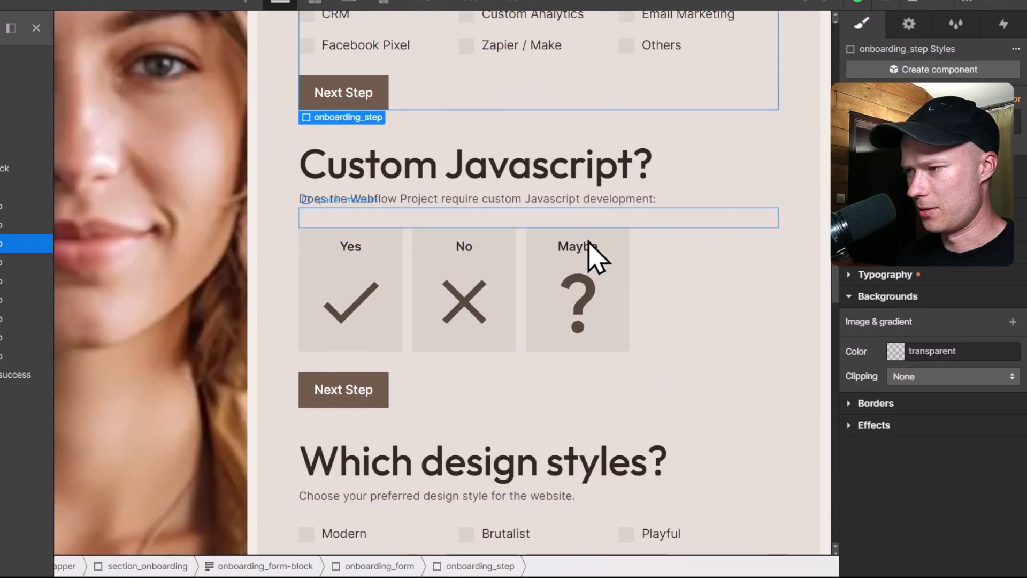
{"action": "key", "text": "Down"}
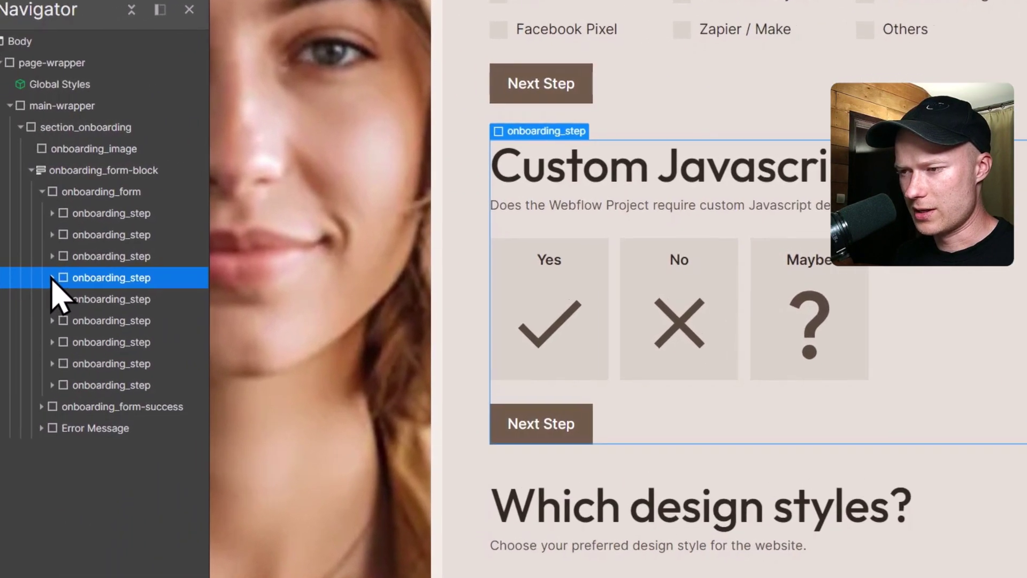
Expand the Custom Javascript onboarding_step and its onboarding_step-content to inspect the nested elements
{"action": "left_click", "coordinate": [108, 284]}
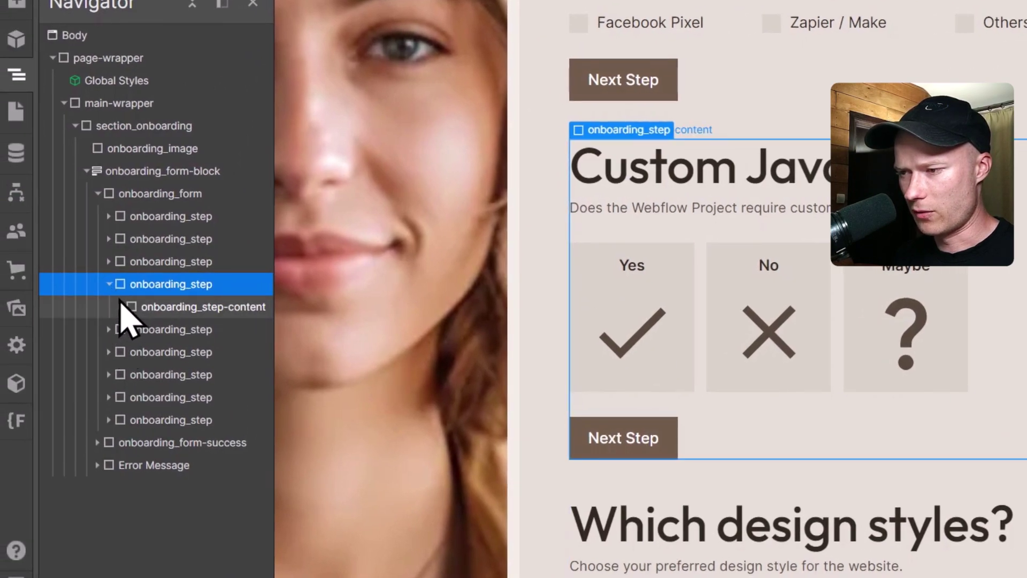
{"action": "left_click", "coordinate": [120, 307]}
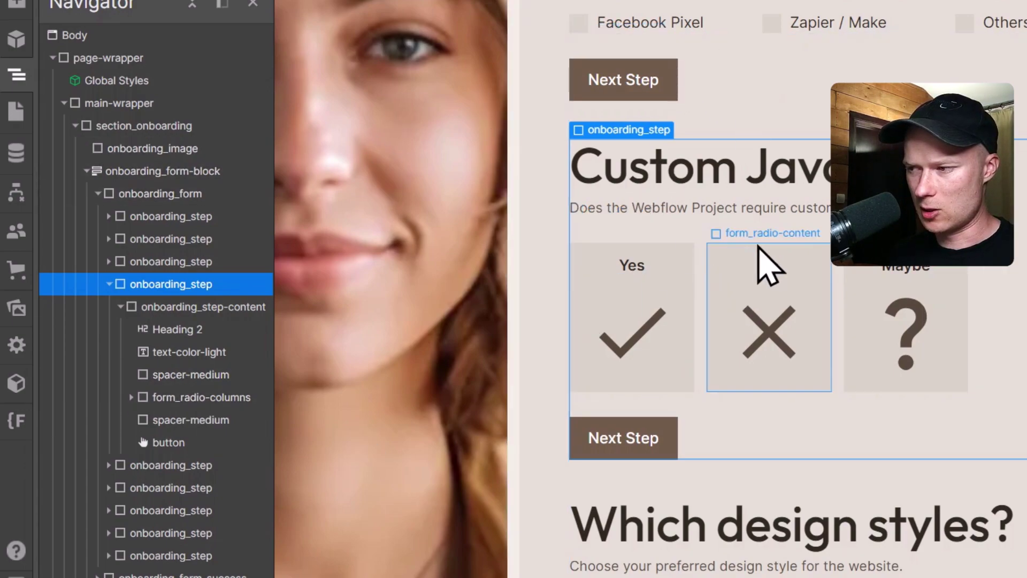
{"action": "scroll", "coordinate": [658, 374], "scroll_direction": "up", "scroll_amount": 8}
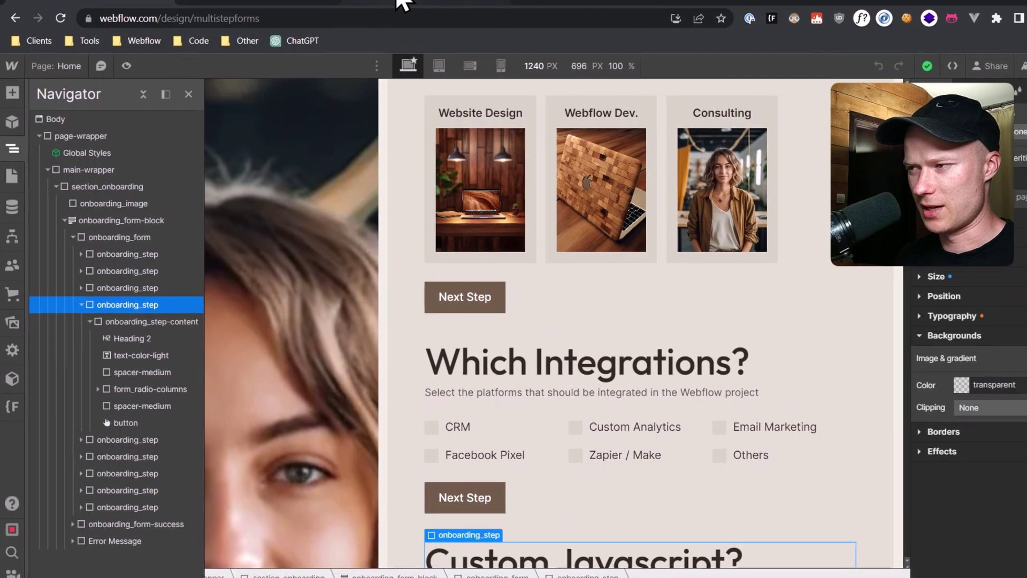
Switch to Inputflow, start the setup, and read the enlarged Prepare Form instructions for the if-step attribute
{"action": "left_click", "coordinate": [406, 11]}
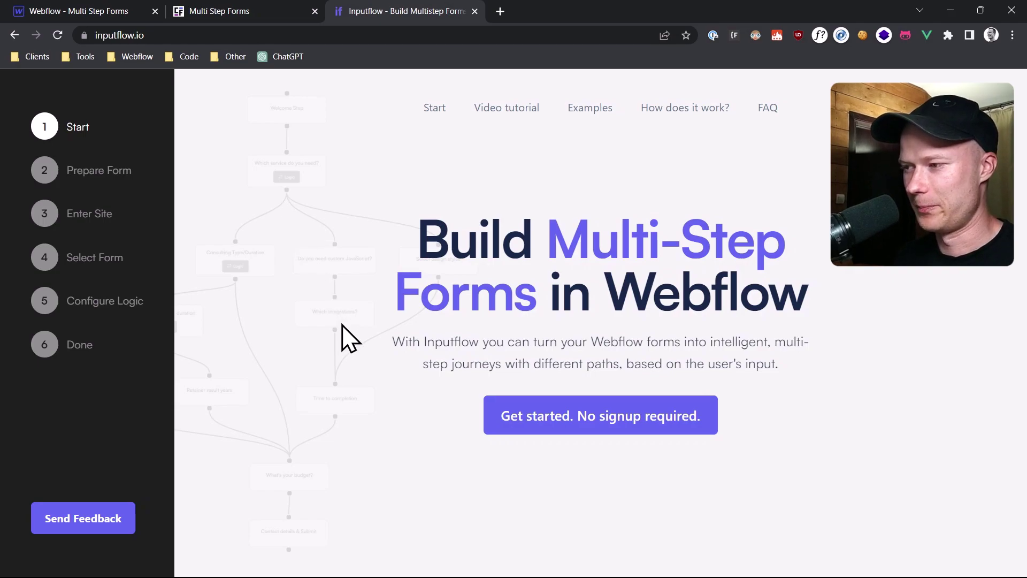
{"action": "left_click", "coordinate": [515, 415]}
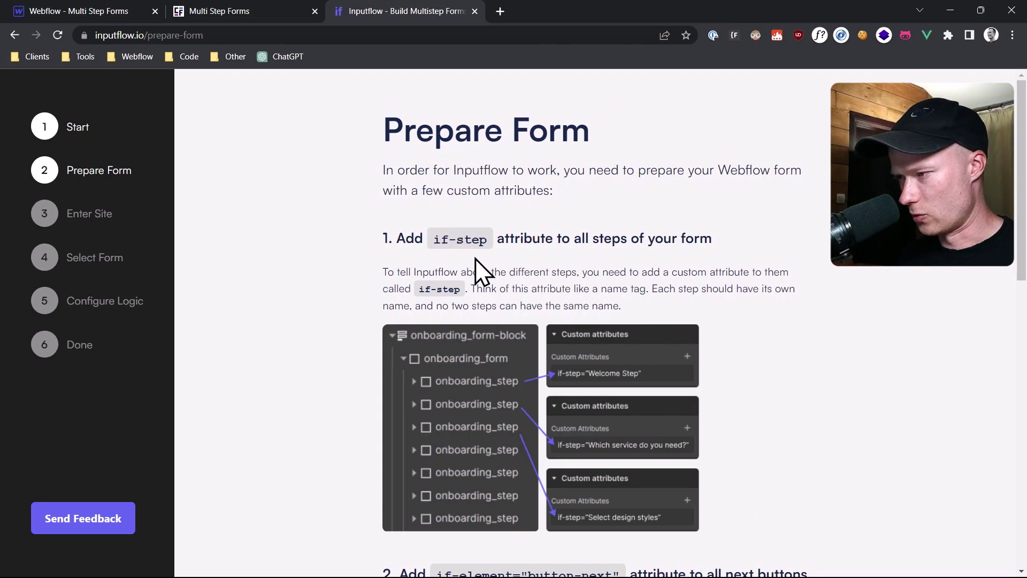
{"action": "key", "text": "ctrl+plus"}
{"action": "key", "text": "ctrl+plus"}
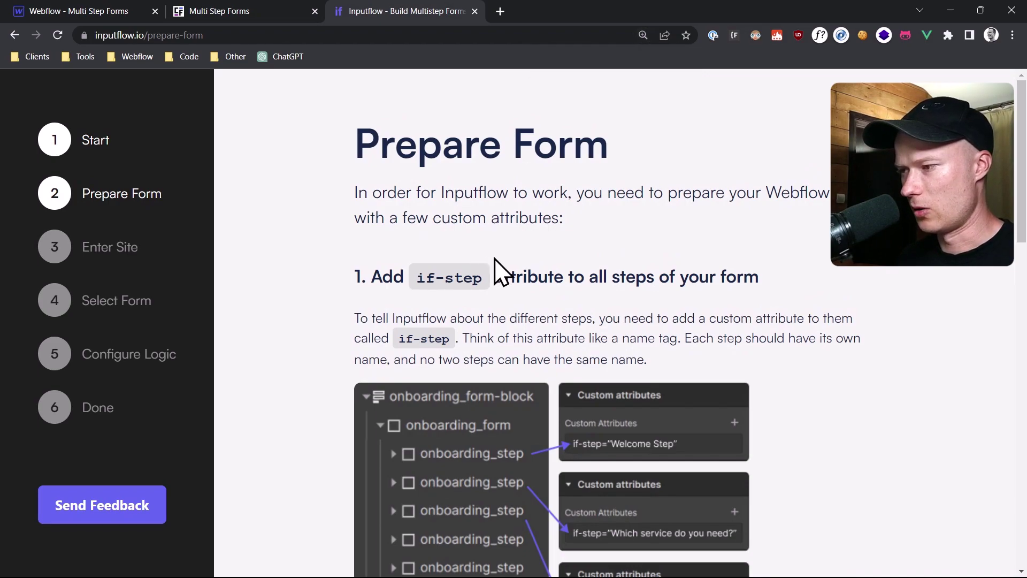
{"action": "scroll", "coordinate": [498, 310], "scroll_direction": "down", "scroll_amount": 1}
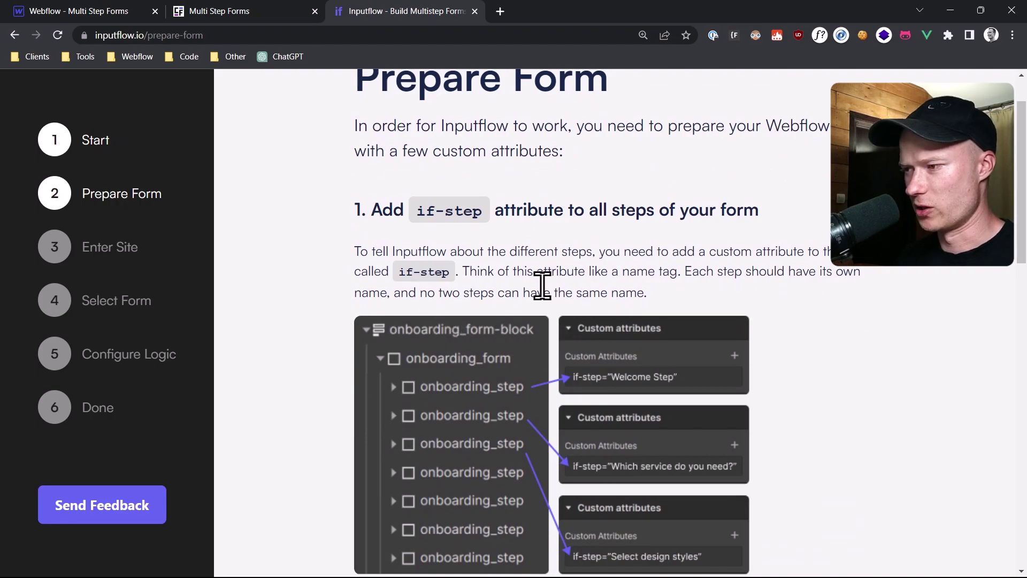
{"action": "scroll", "coordinate": [518, 303], "scroll_direction": "up", "scroll_amount": 2}
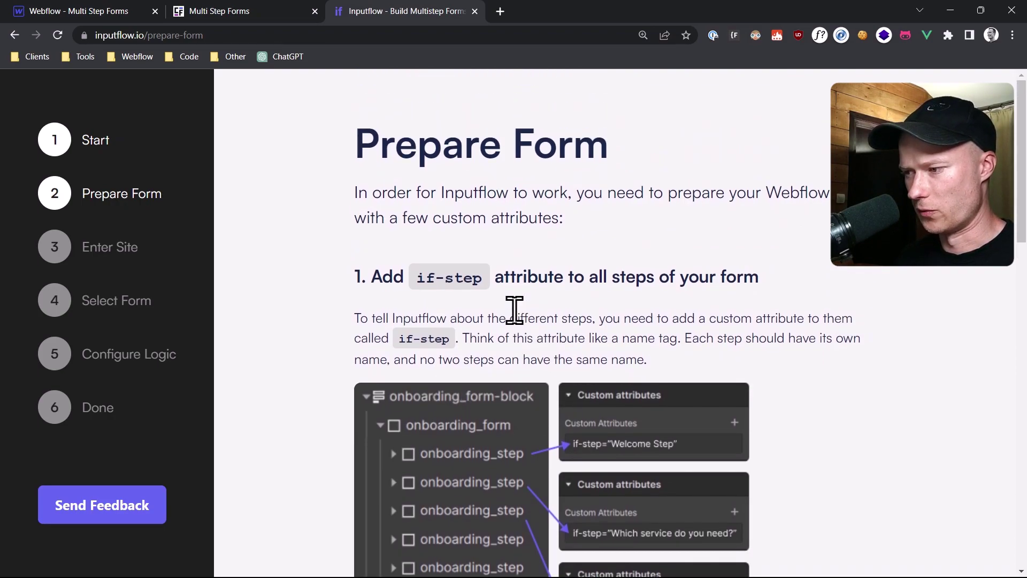
{"action": "scroll", "coordinate": [515, 312], "scroll_direction": "down", "scroll_amount": 2}
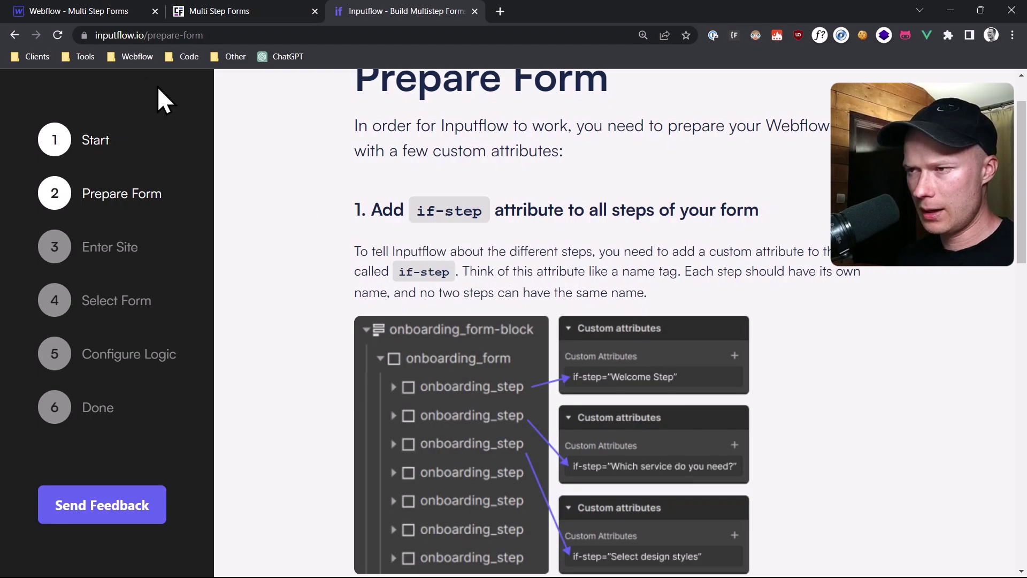
Switch to Webflow Designer and open the first onboarding_step's element settings to examine its if-step custom attribute
{"action": "left_click", "coordinate": [75, 11]}
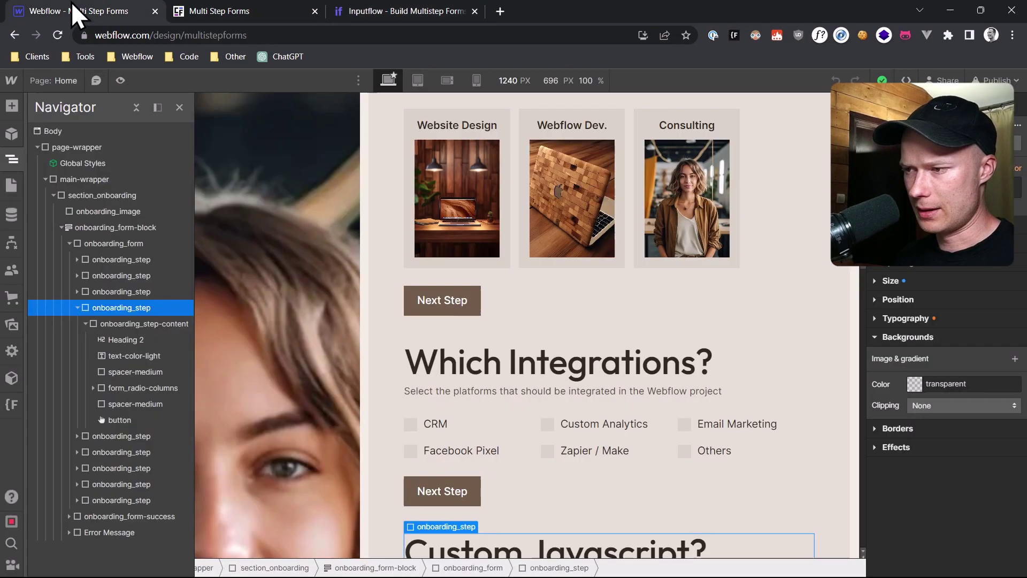
{"action": "left_click", "coordinate": [128, 259]}
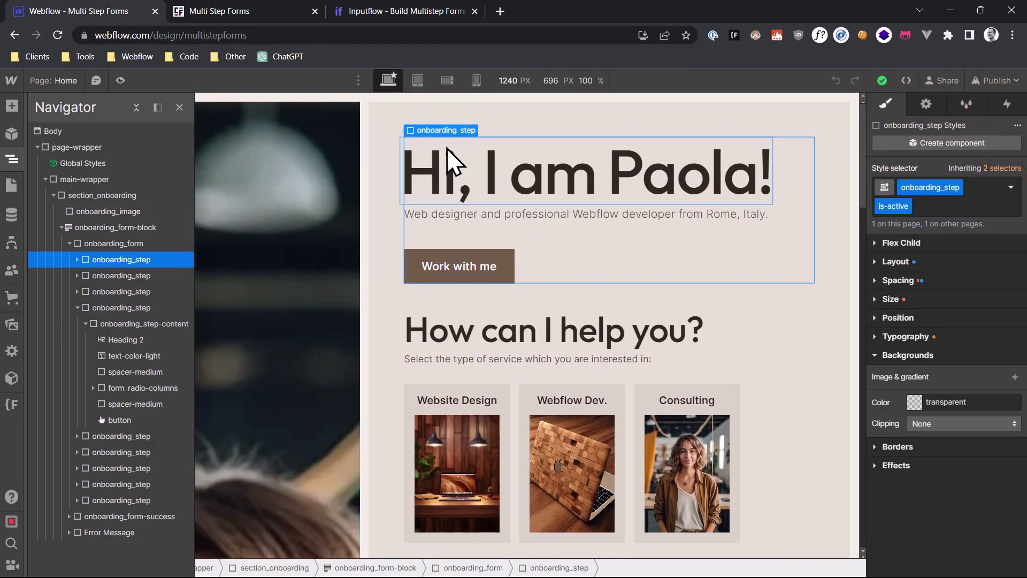
{"action": "left_click", "coordinate": [925, 104]}
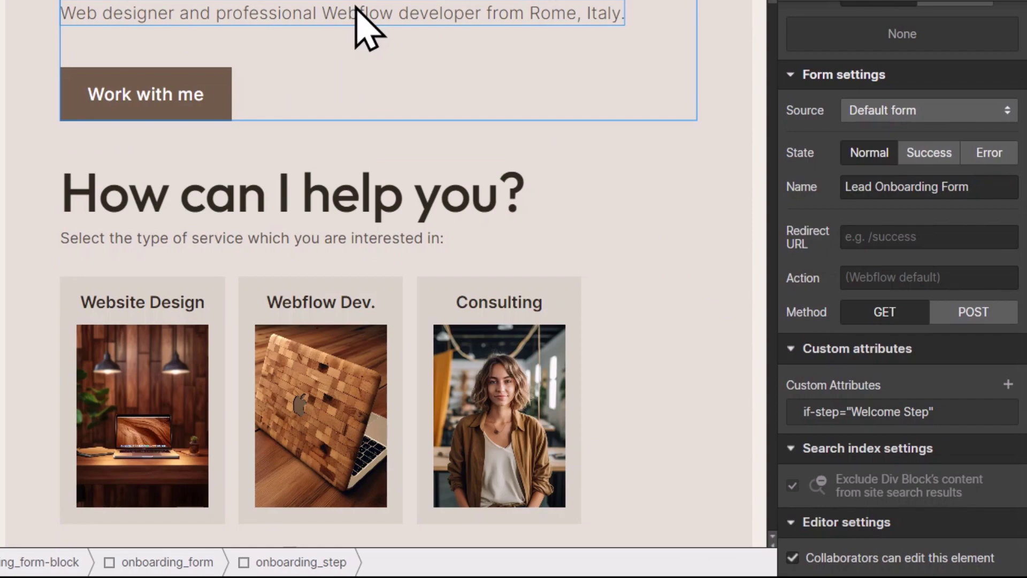
Examine the if-step attributes of the How can I help you? and Which Integrations? steps, opening the latter's attribute name and value
{"action": "left_click", "coordinate": [709, 313]}
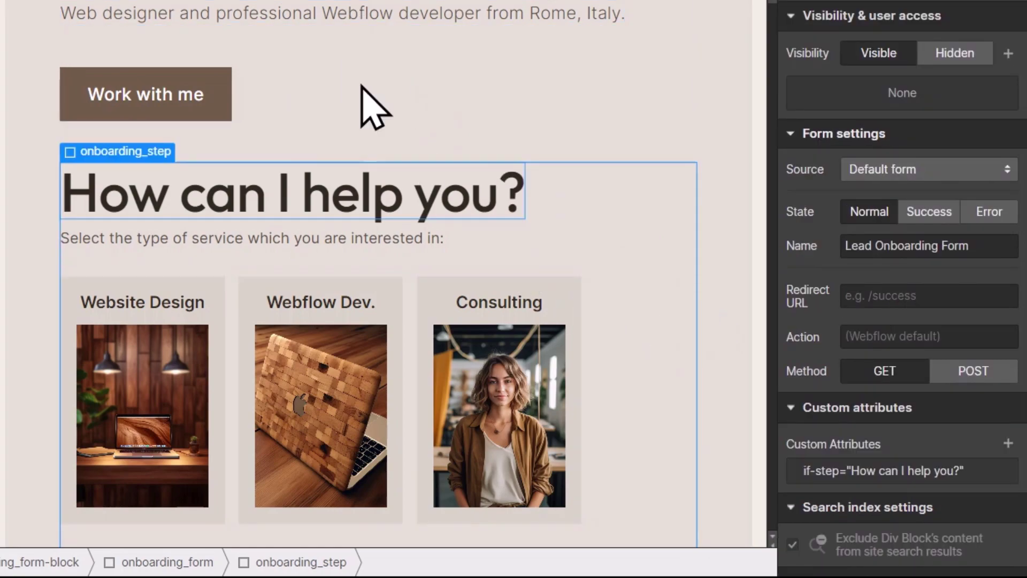
{"action": "scroll", "coordinate": [339, 69], "scroll_direction": "down", "scroll_amount": 6}
{"action": "scroll", "coordinate": [339, 103], "scroll_direction": "up", "scroll_amount": 4}
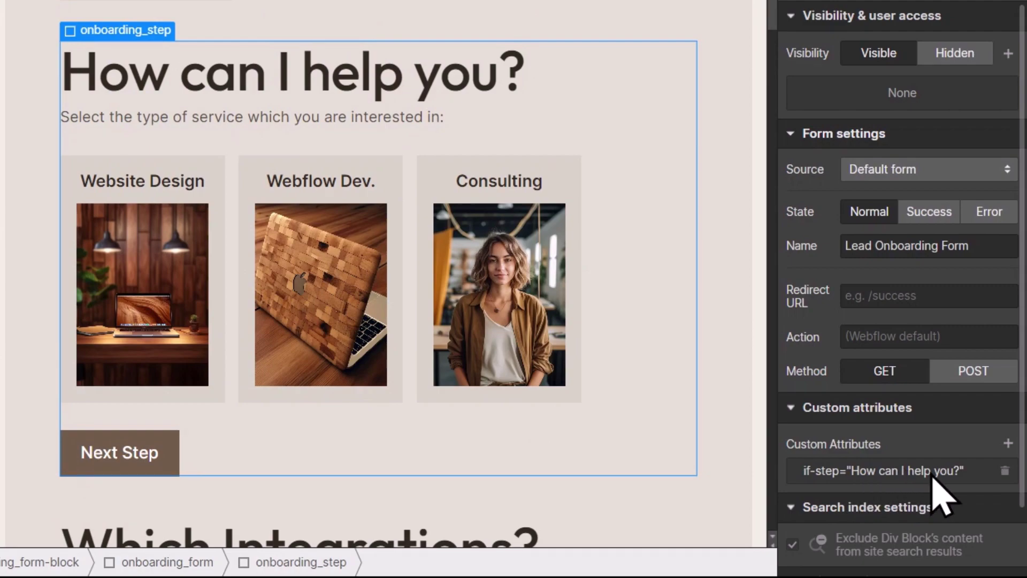
{"action": "key", "text": "Down"}
{"action": "scroll", "coordinate": [203, 329], "scroll_direction": "down", "scroll_amount": 8}
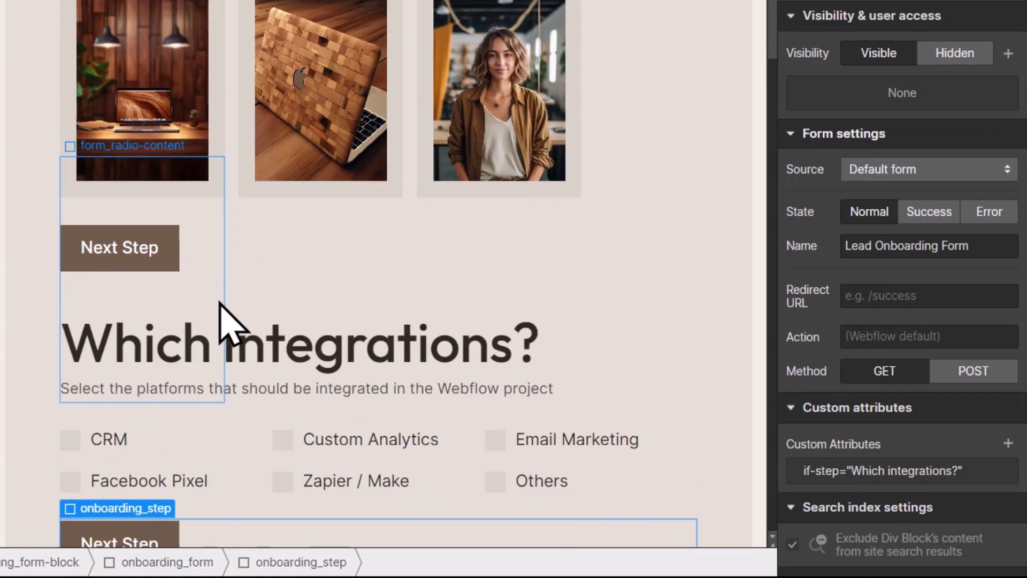
{"action": "left_click", "coordinate": [868, 476]}
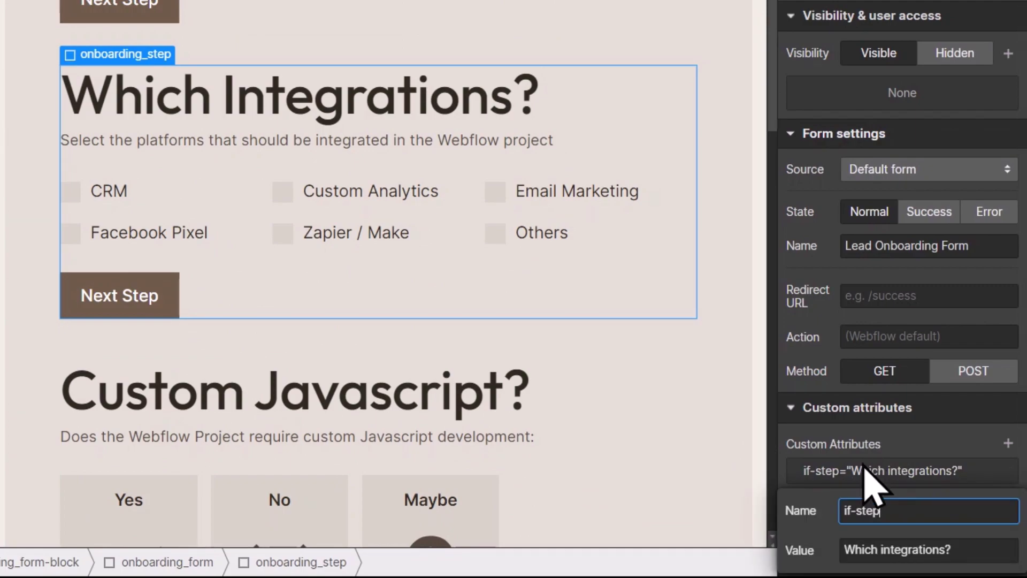
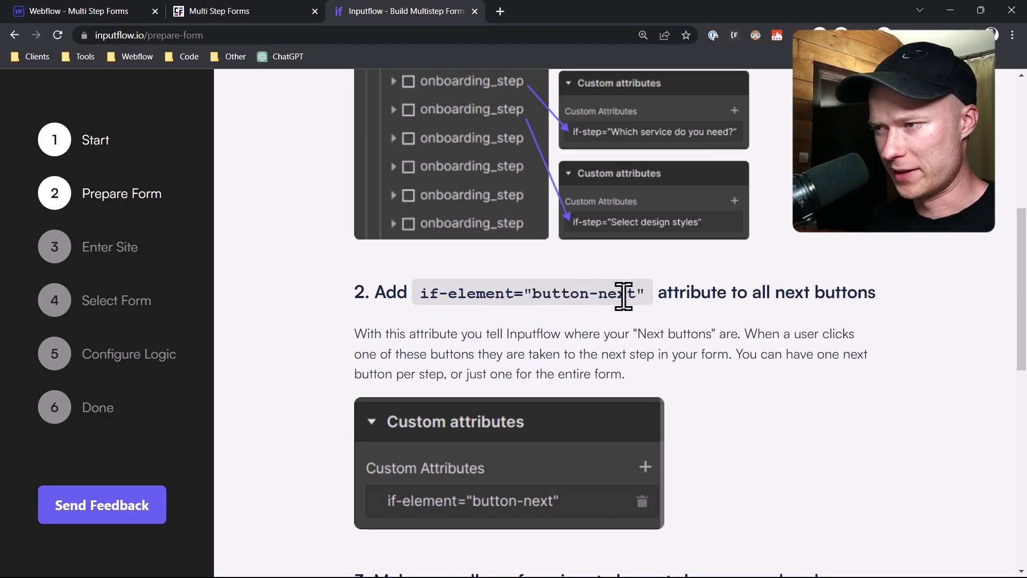
Switch to the published site, advance the form from Type of consulting to Contact details, and return to Webflow Designer
{"action": "left_click", "coordinate": [225, 12]}
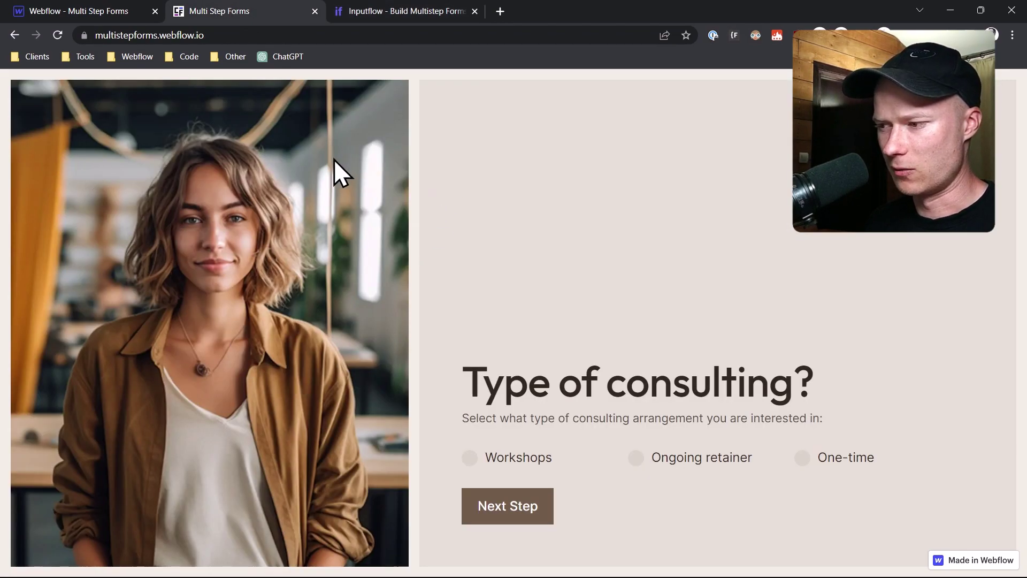
{"action": "left_click", "coordinate": [533, 511]}
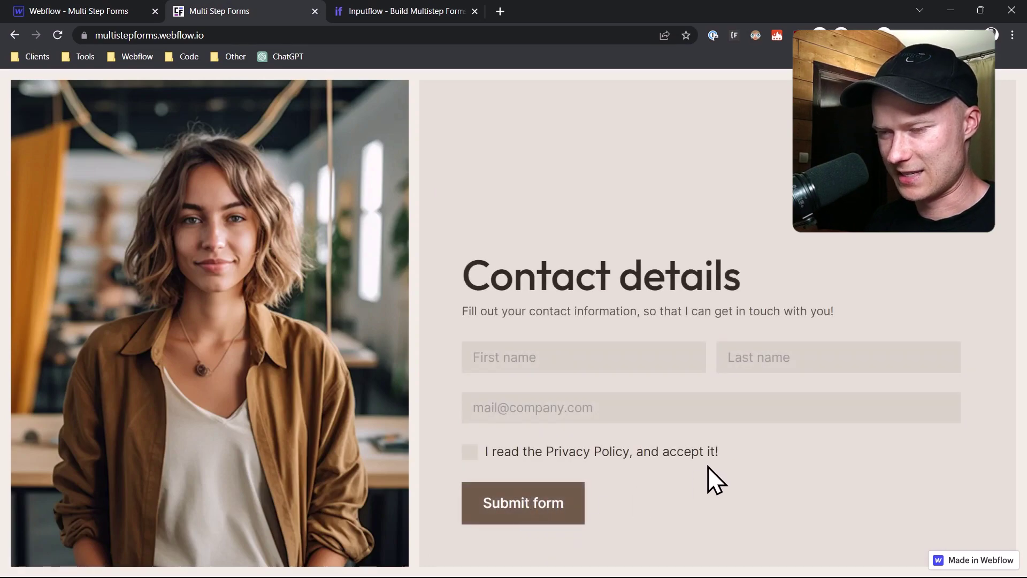
{"action": "left_click", "coordinate": [34, 4]}
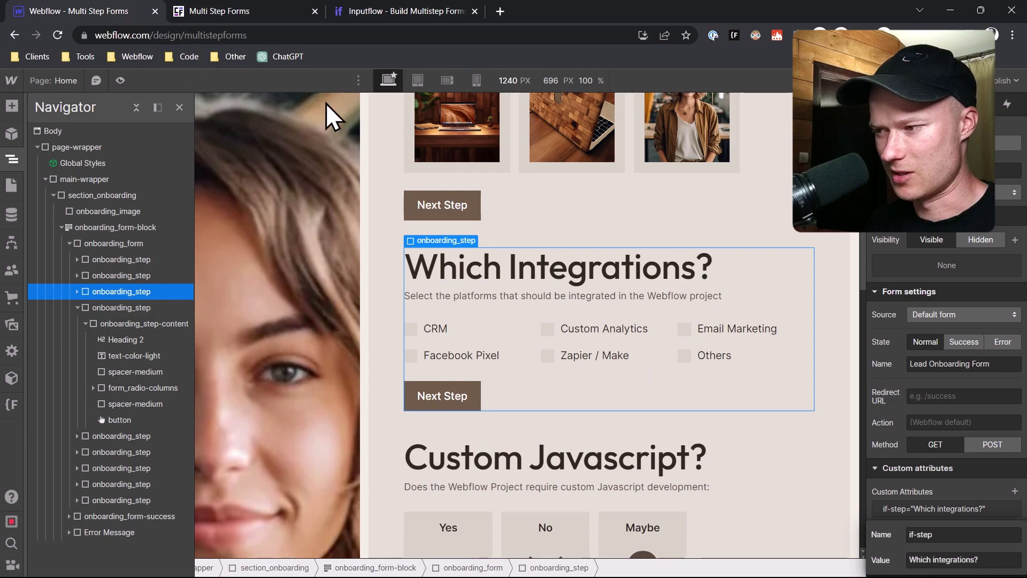
Select the Work with me button in the first onboarding step and examine its if-element custom attribute's name and value
{"action": "scroll", "coordinate": [491, 362], "scroll_direction": "up", "scroll_amount": 10}
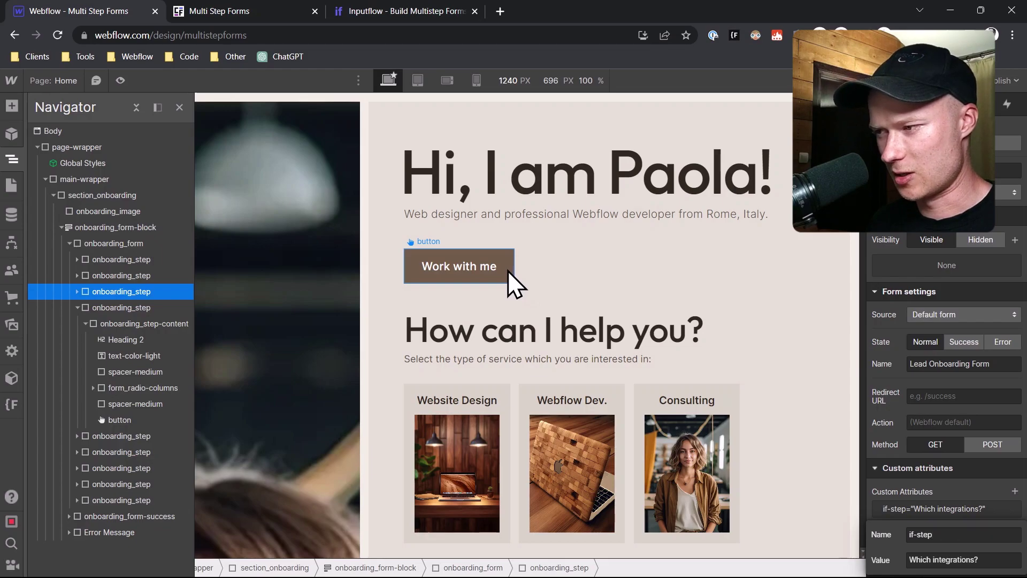
{"action": "left_click", "coordinate": [509, 270]}
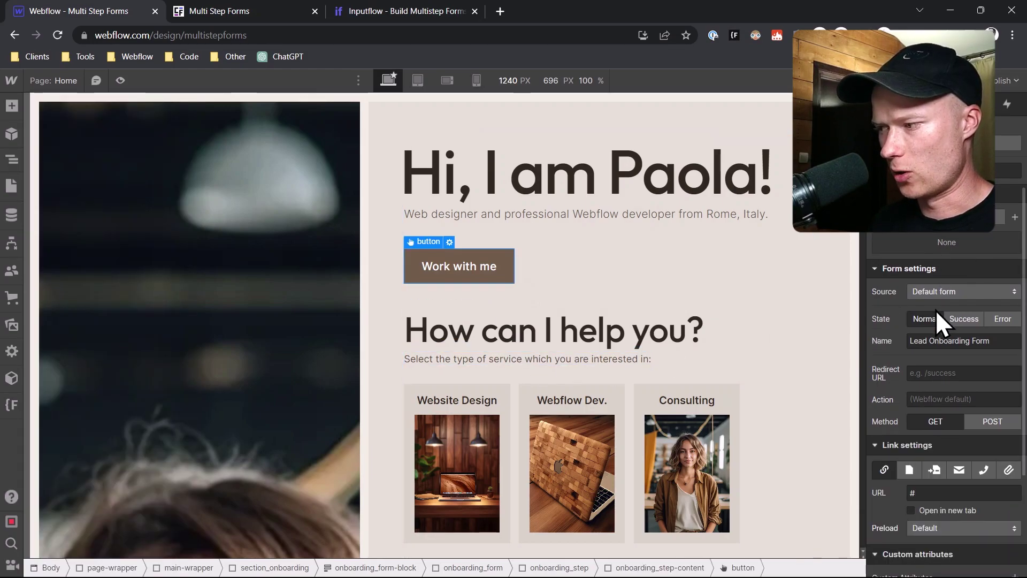
{"action": "scroll", "coordinate": [936, 309], "scroll_direction": "down", "scroll_amount": 3}
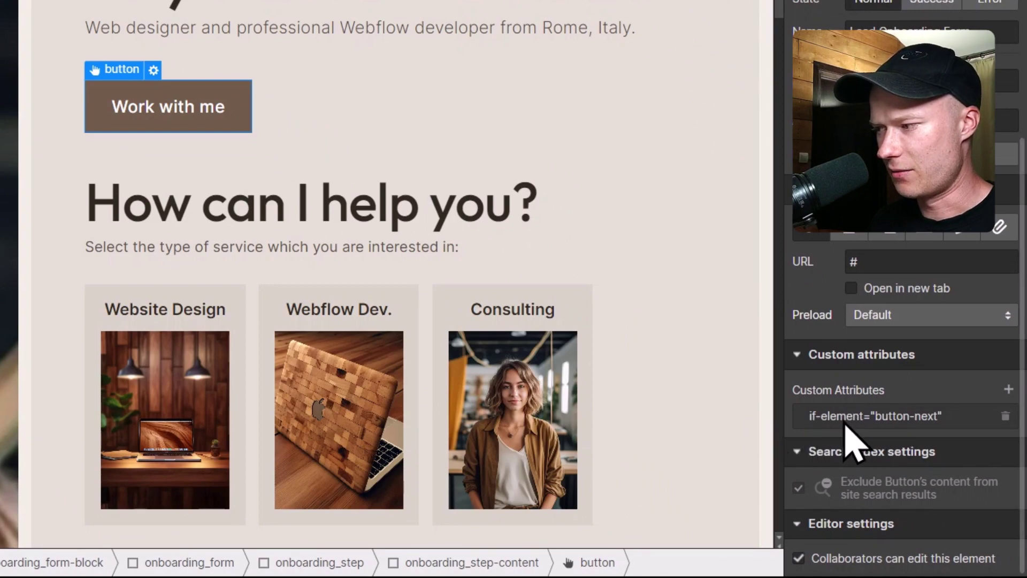
{"action": "left_click", "coordinate": [904, 423]}
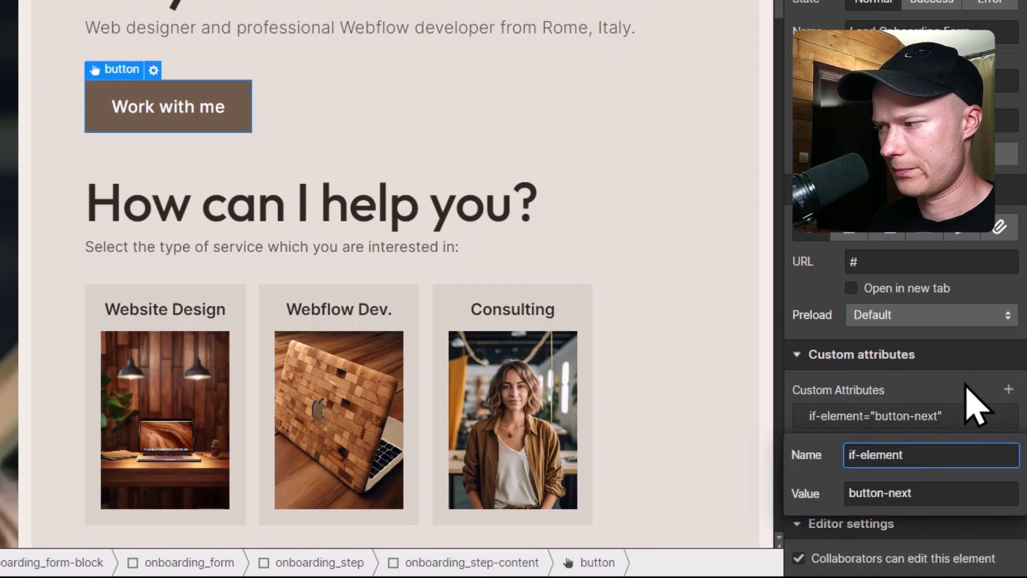
{"action": "left_click", "coordinate": [973, 400]}
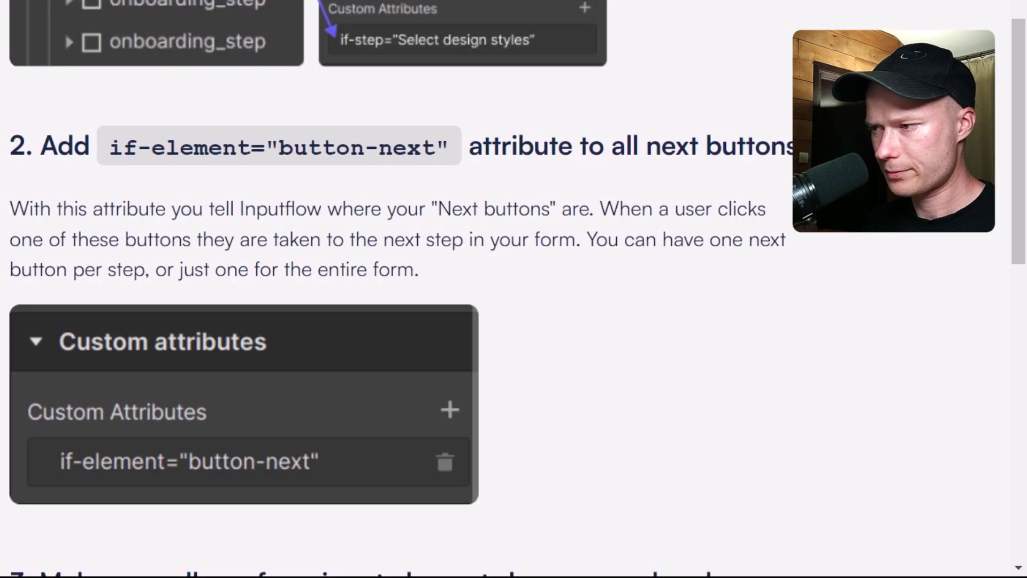
Read further in Inputflow's preparation instructions, review the form's next buttons in Webflow, and examine the Custom Analytics checkbox's name setting
{"action": "scroll", "coordinate": [108, 145], "scroll_direction": "down", "scroll_amount": 7}
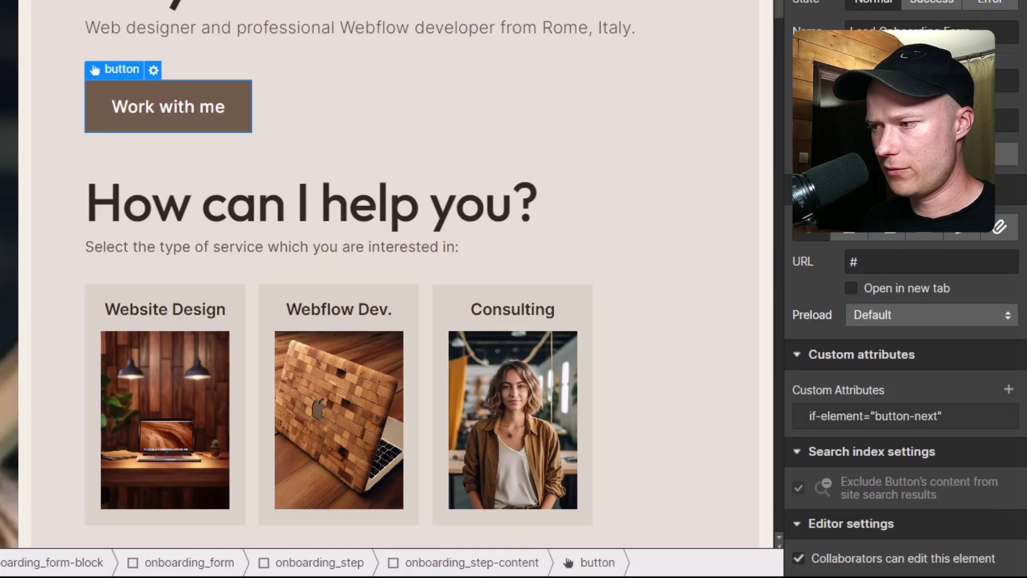
{"action": "scroll", "coordinate": [318, 267], "scroll_direction": "down", "scroll_amount": 5}
{"action": "scroll", "coordinate": [317, 267], "scroll_direction": "down", "scroll_amount": 8}
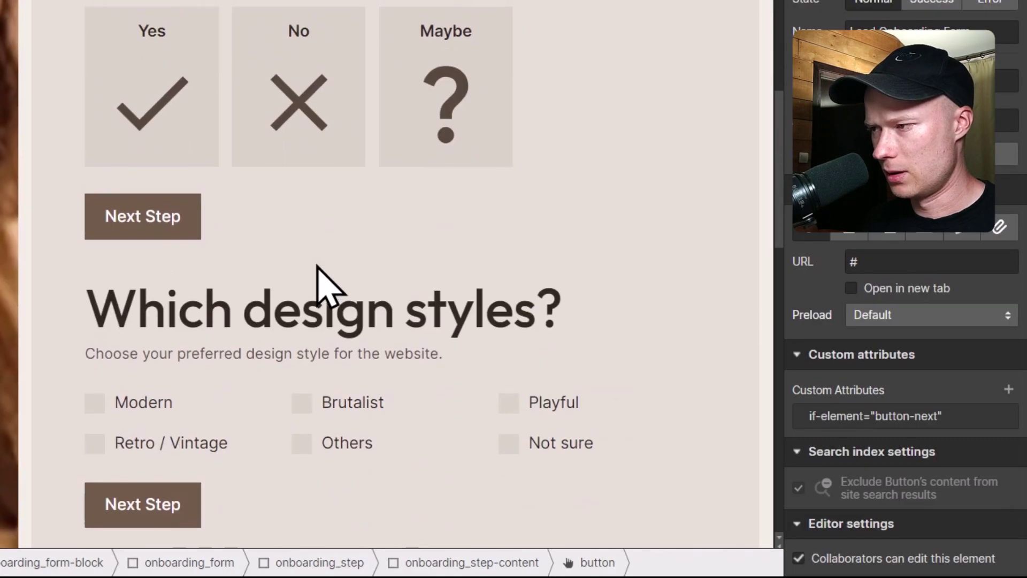
{"action": "scroll", "coordinate": [259, 131], "scroll_direction": "up", "scroll_amount": 4}
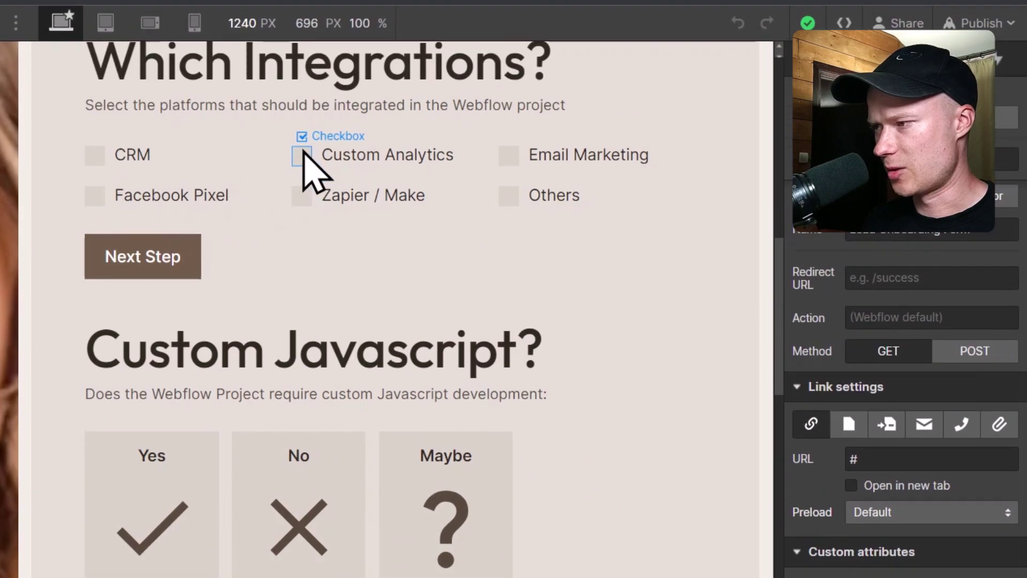
{"action": "left_click", "coordinate": [303, 154]}
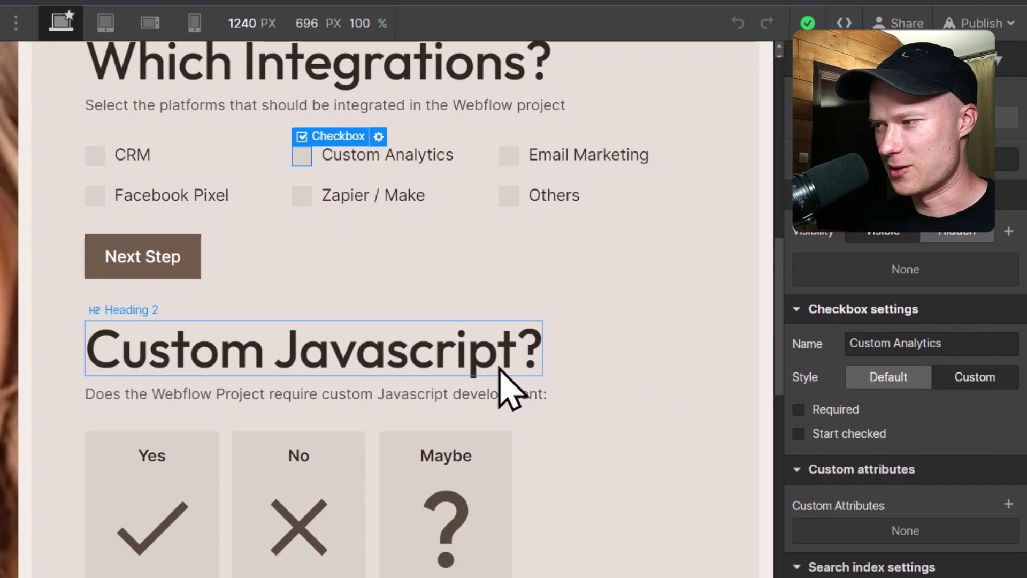
Select the Date of completion input in the Time to completion step to examine its text field name
{"action": "scroll", "coordinate": [459, 363], "scroll_direction": "down", "scroll_amount": 15}
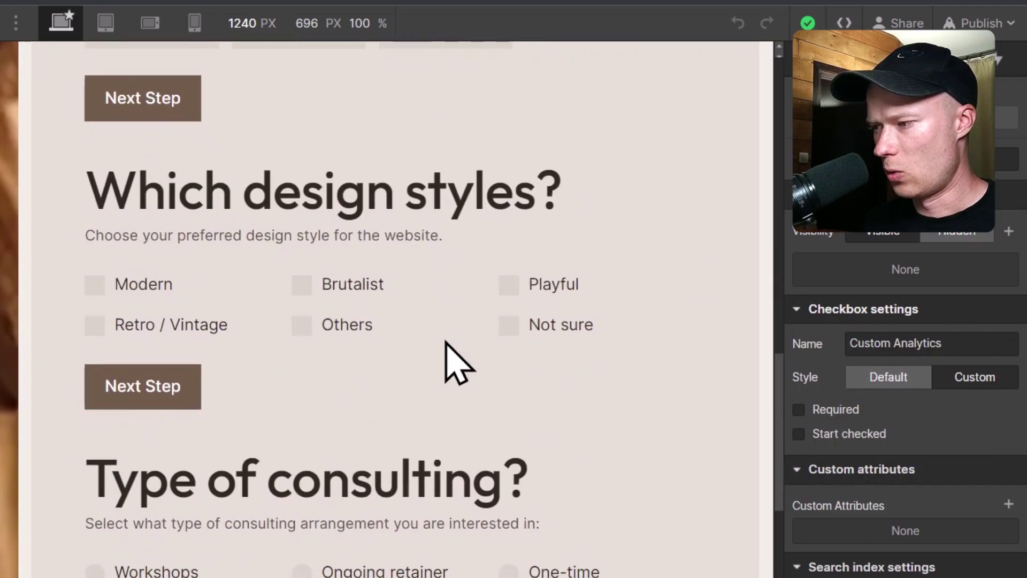
{"action": "scroll", "coordinate": [289, 423], "scroll_direction": "up", "scroll_amount": 2}
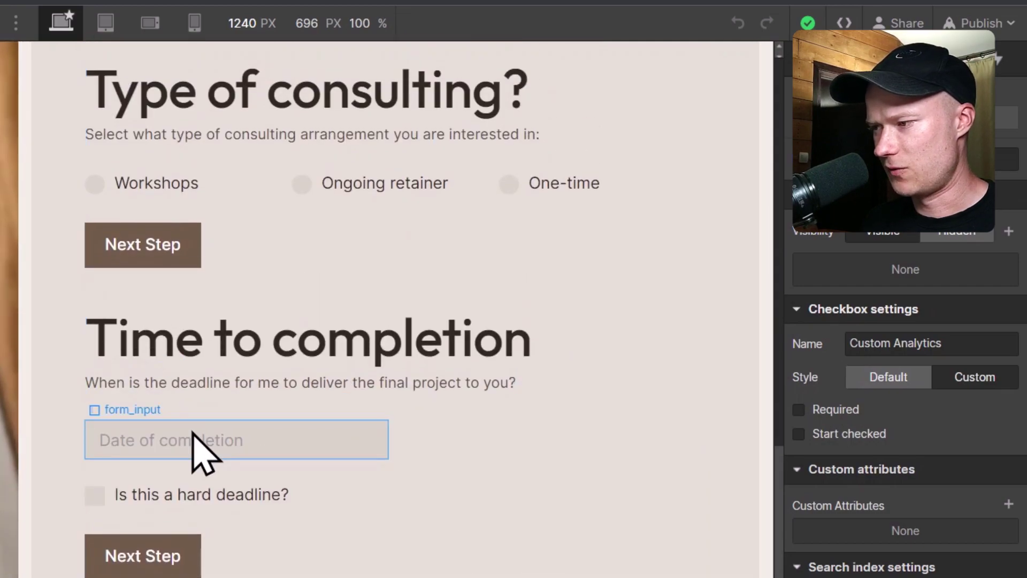
{"action": "left_click", "coordinate": [193, 444]}
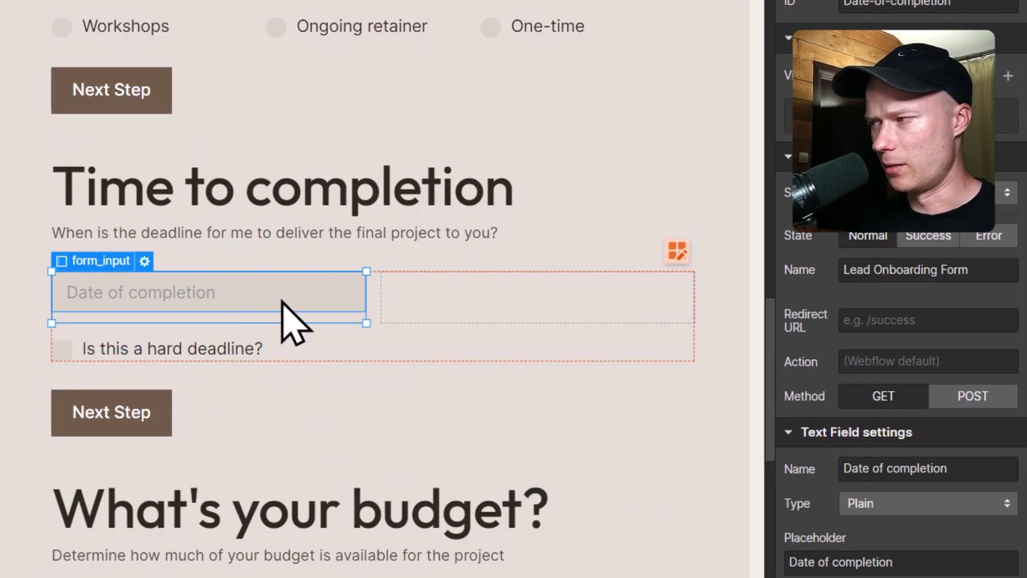
{"action": "key", "text": "shift+p"}
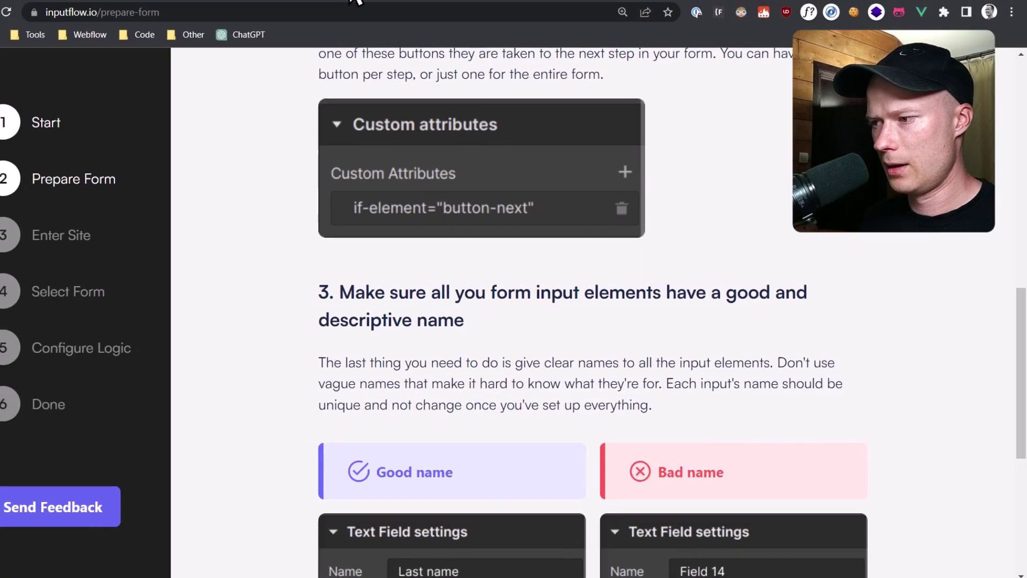
Read the remaining Prepare Form instructions on input naming in Inputflow and proceed to the Enter Site stage
{"action": "scroll", "coordinate": [404, 332], "scroll_direction": "down", "scroll_amount": 5}
{"action": "scroll", "coordinate": [407, 385], "scroll_direction": "down", "scroll_amount": 1}
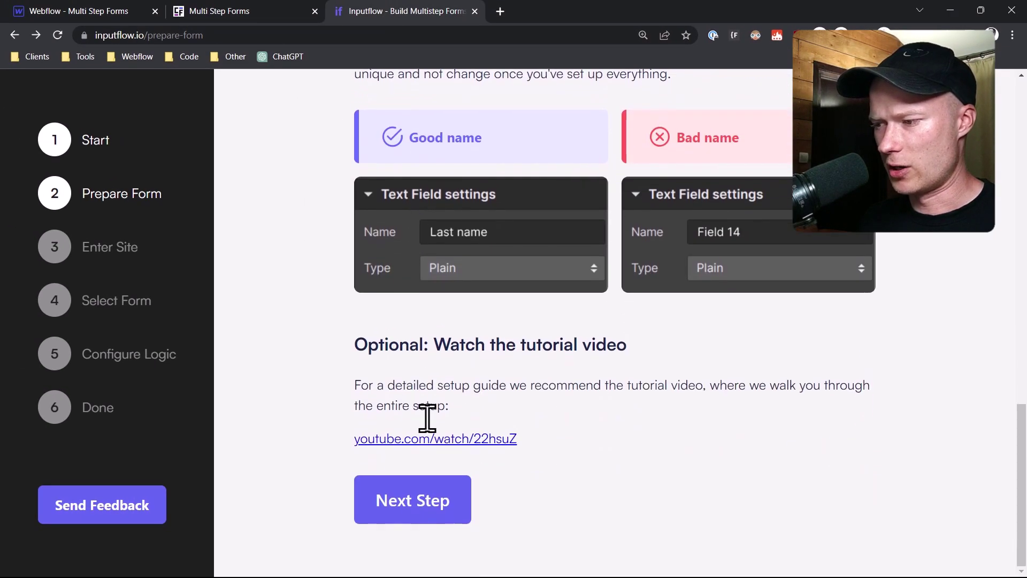
{"action": "left_click", "coordinate": [429, 499]}
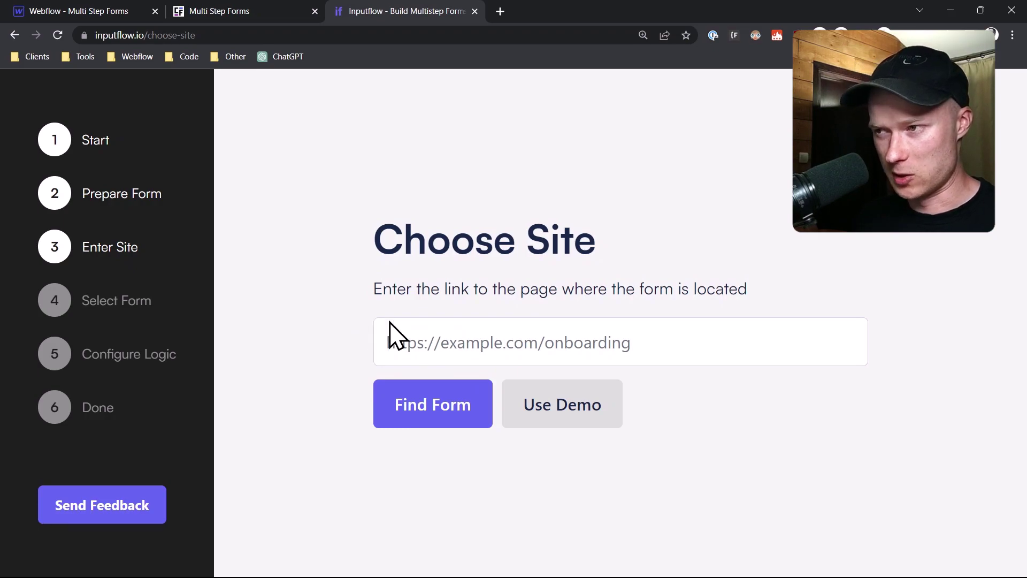
Copy the published Multi Step Forms page's address and paste it into Inputflow as the link to the form's page
{"action": "left_click", "coordinate": [255, 5]}
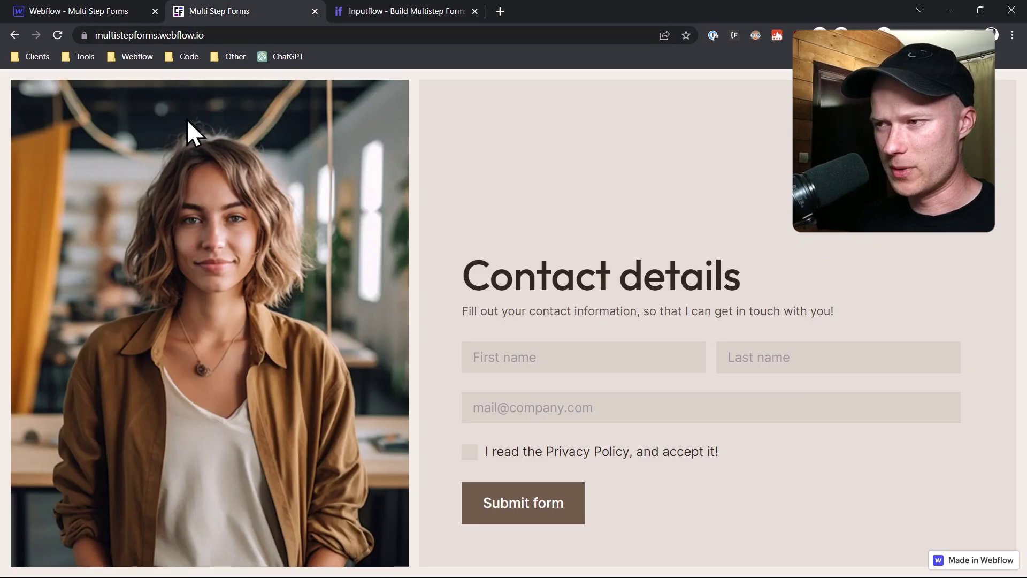
{"action": "left_click", "coordinate": [240, 35]}
{"action": "key", "text": "ctrl+c"}
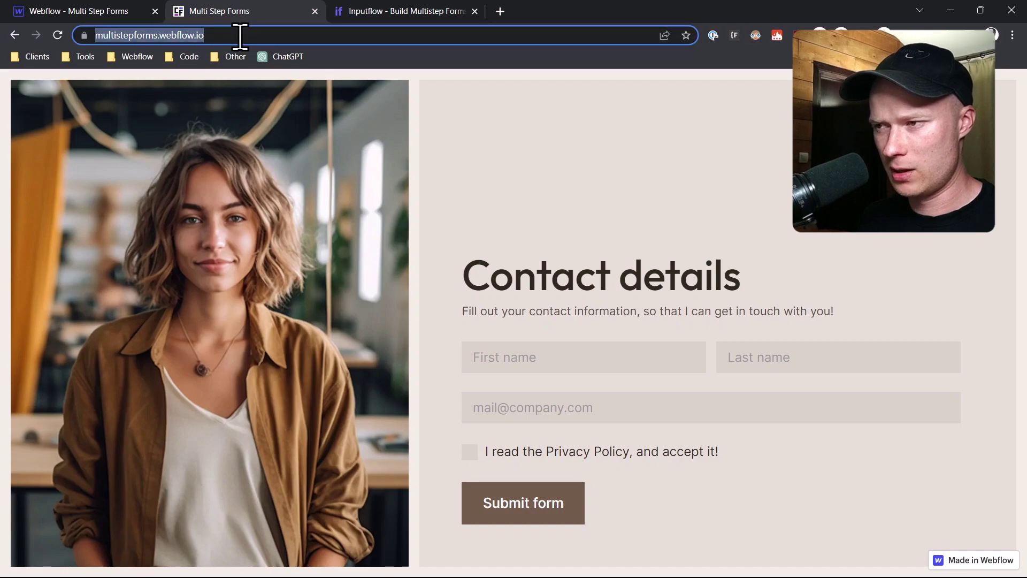
{"action": "left_click", "coordinate": [334, 15]}
{"action": "left_click", "coordinate": [480, 346]}
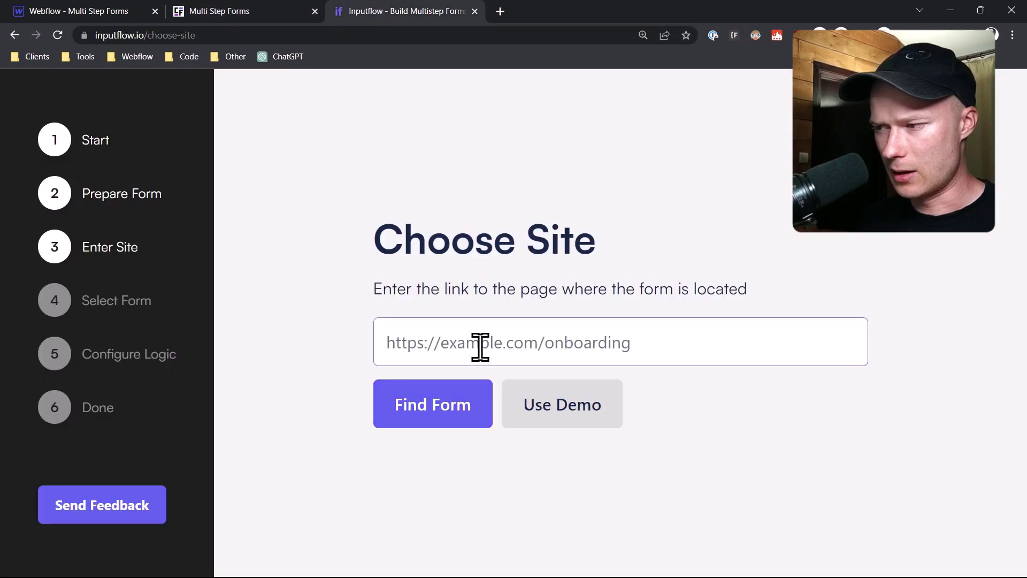
{"action": "key", "text": "ctrl+v"}
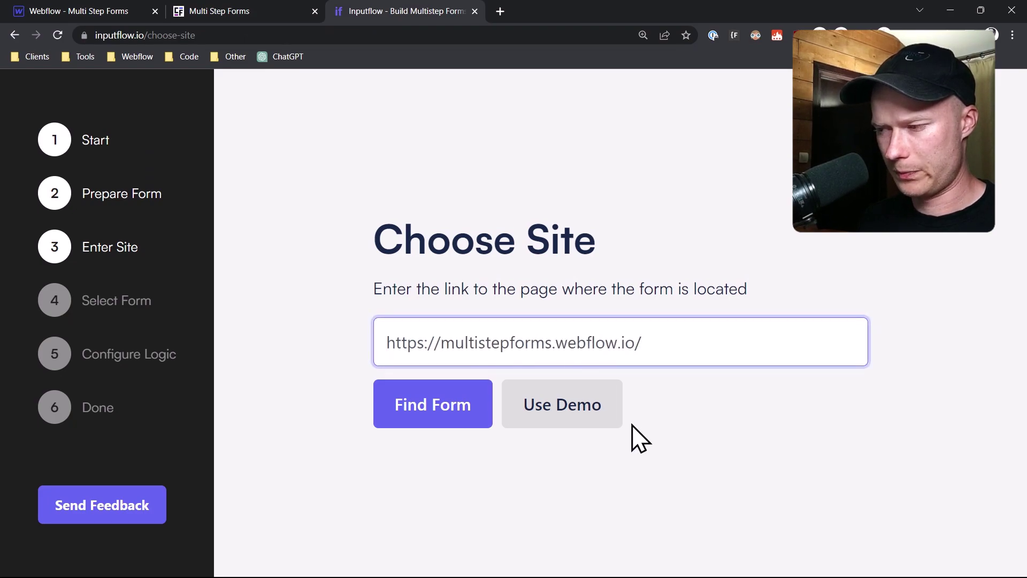
{"action": "key", "text": "ctrl+a"}
{"action": "key", "text": "BackSpace"}
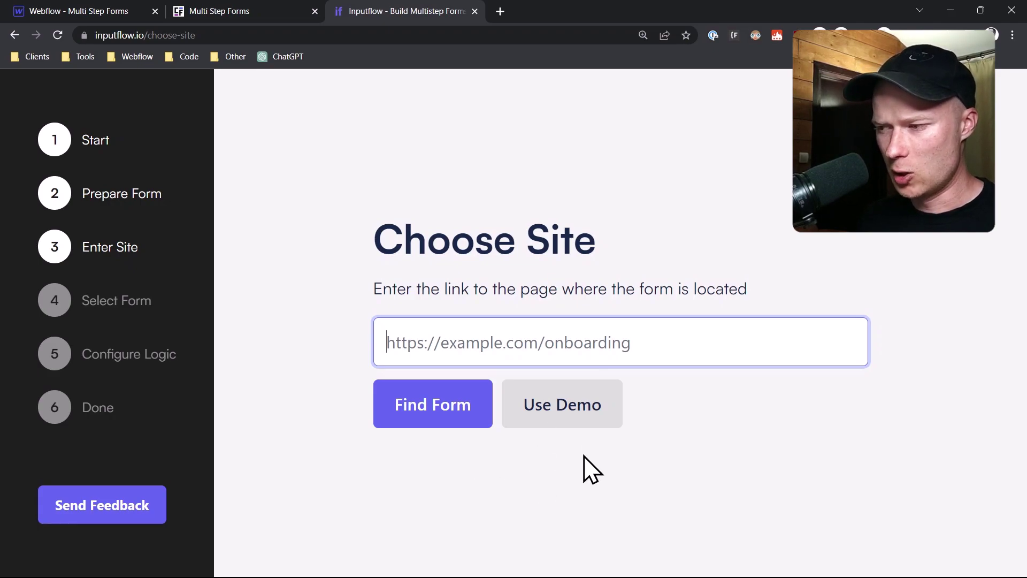
{"action": "left_click", "coordinate": [579, 428]}
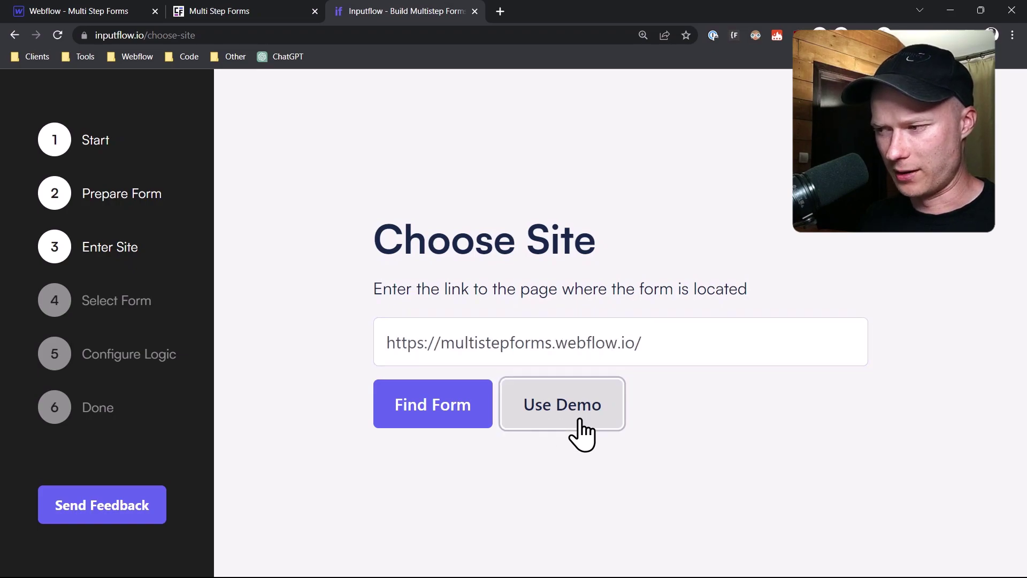
{"action": "left_click_drag", "start_coordinate": [662, 342], "coordinate": [399, 343]}
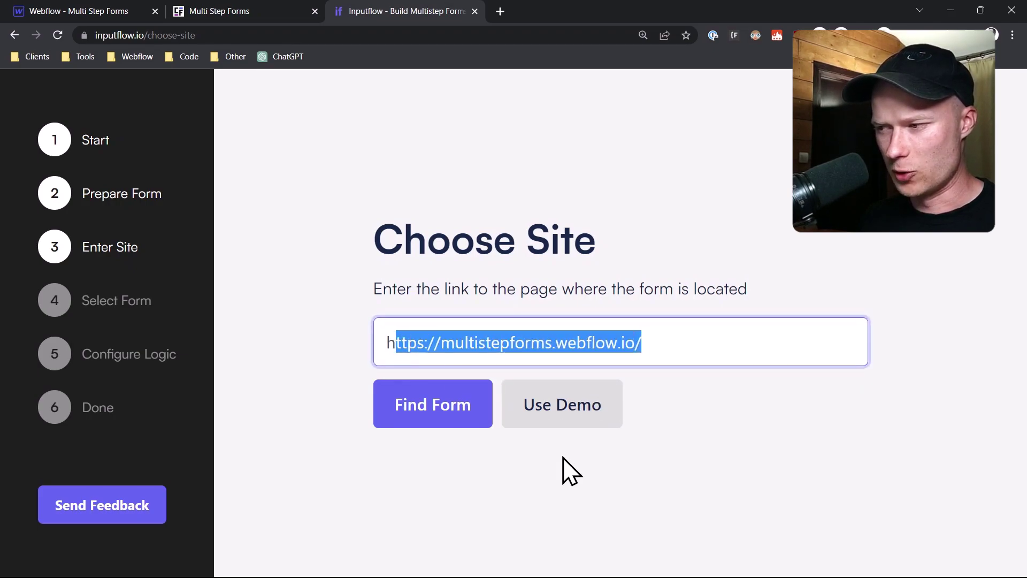
{"action": "key", "text": "ctrl+a"}
{"action": "key", "text": "End"}
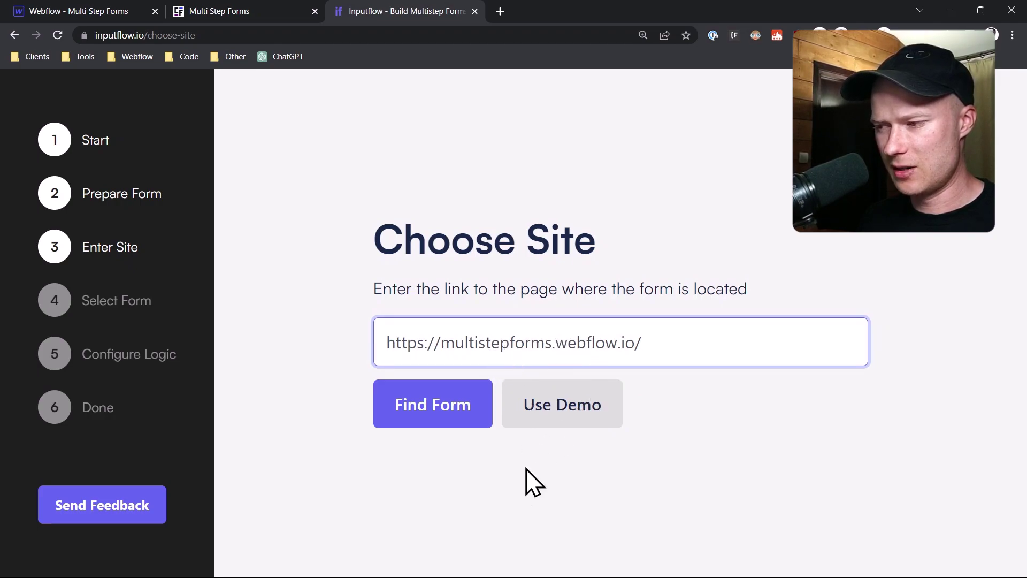
{"action": "left_click", "coordinate": [425, 422]}
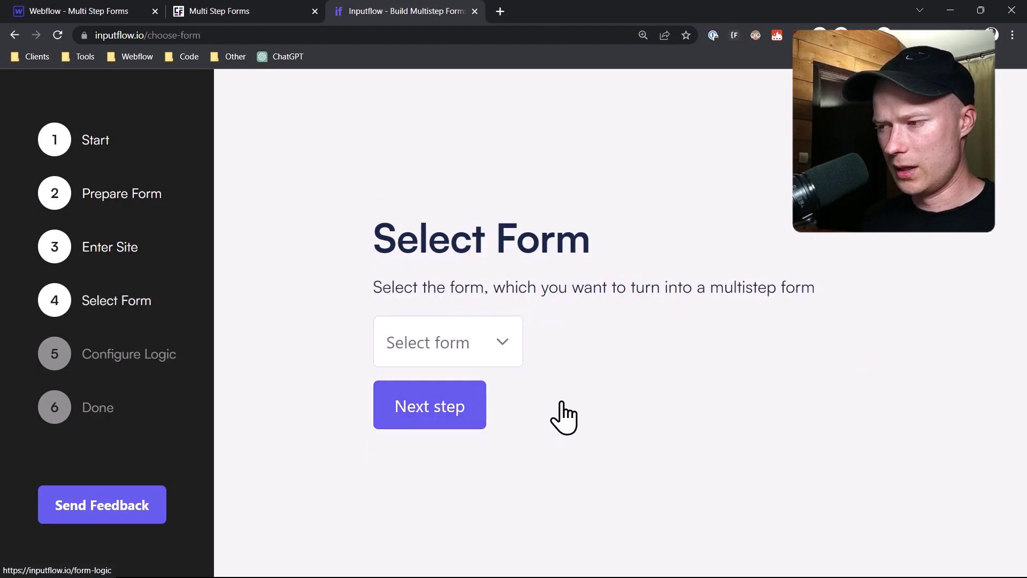
Choose Lead Onboarding Form as the form to turn into a multistep form and proceed to the Configure Logic stage
{"action": "left_click", "coordinate": [504, 354]}
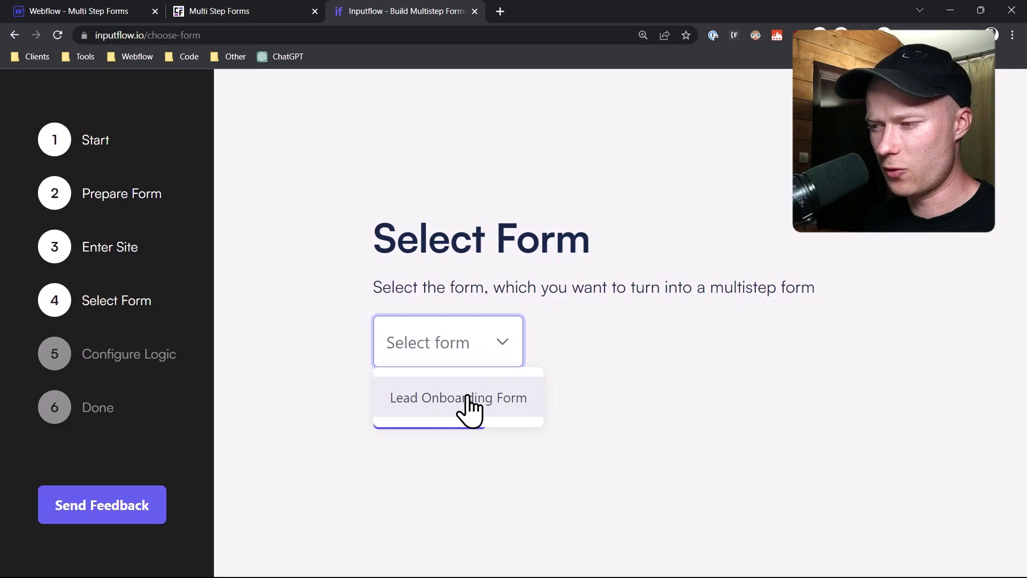
{"action": "left_click", "coordinate": [503, 399]}
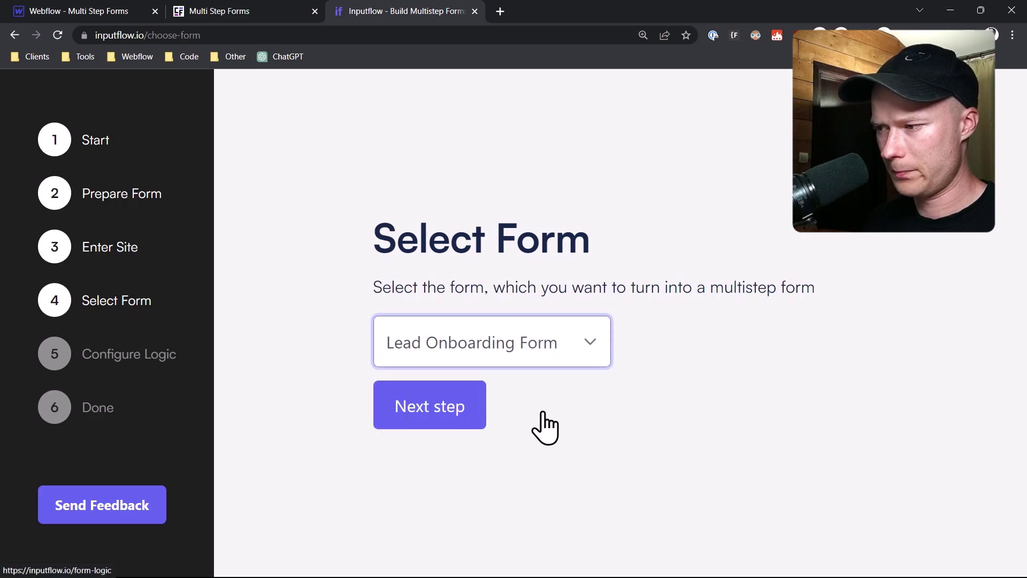
{"action": "key", "text": "ctrl+minus"}
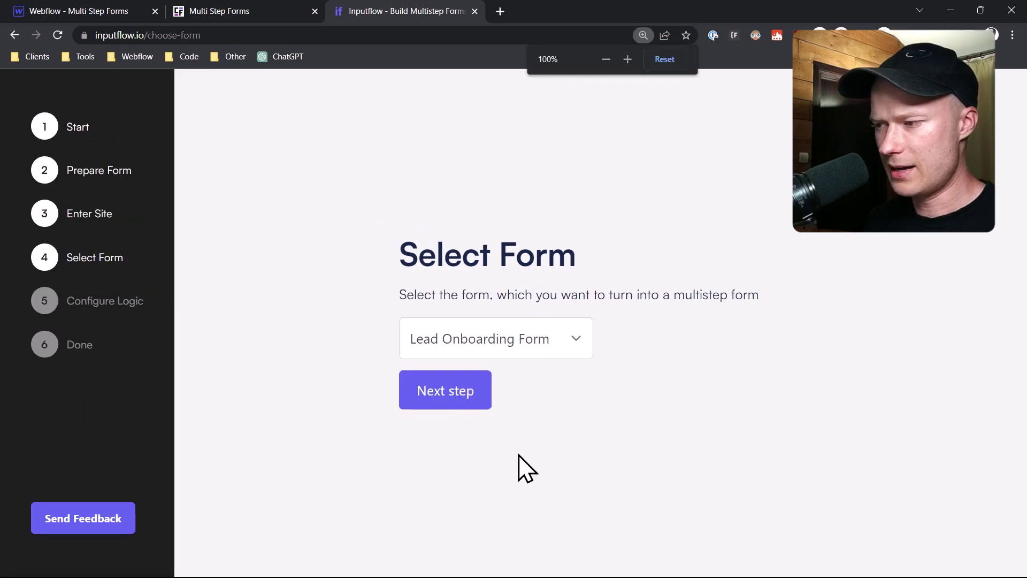
{"action": "left_click", "coordinate": [461, 407]}
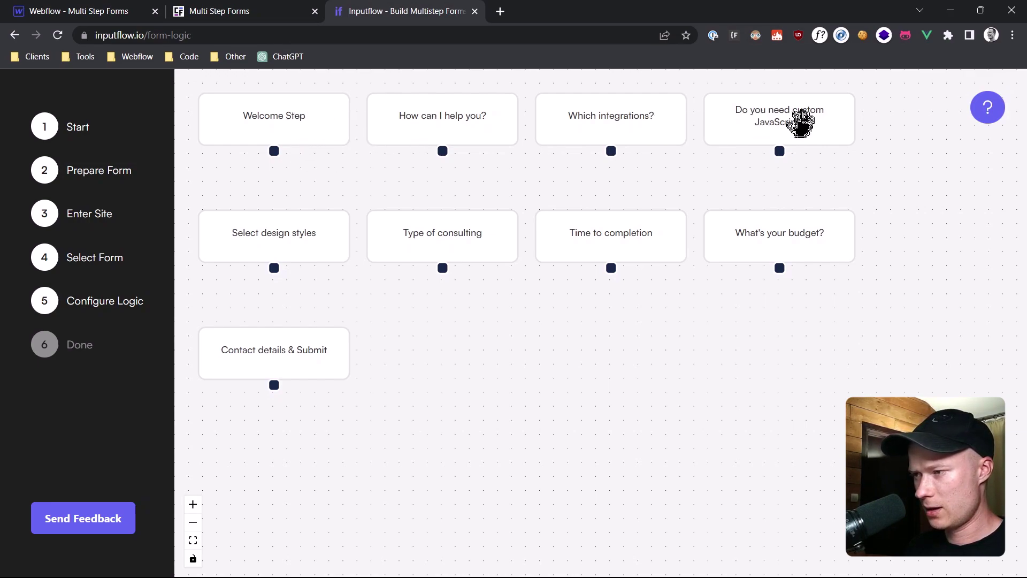
Look over the form steps on the logic canvas and try repositioning the Welcome Step and Contact details & Submit nodes
{"action": "mouse_move", "coordinate": [297, 124]}
{"action": "left_mouse_down"}
{"action": "mouse_move", "coordinate": [417, 346]}
{"action": "mouse_move", "coordinate": [491, 412]}
{"action": "mouse_move", "coordinate": [577, 422]}
{"action": "mouse_move", "coordinate": [431, 441]}
{"action": "mouse_move", "coordinate": [465, 406]}
{"action": "mouse_move", "coordinate": [544, 396]}
{"action": "mouse_move", "coordinate": [298, 135]}
{"action": "left_mouse_up"}
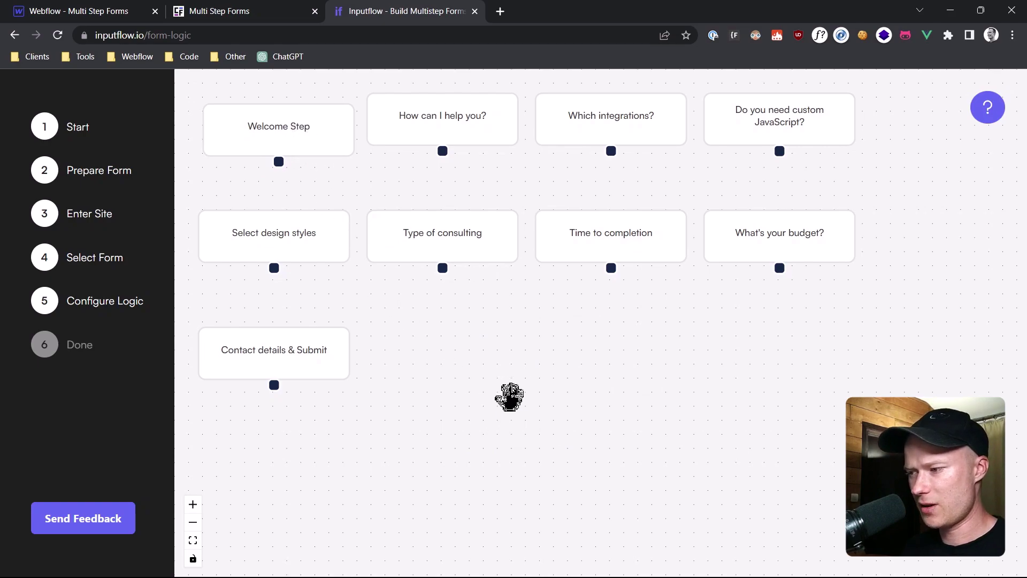
{"action": "left_click_drag", "start_coordinate": [406, 335], "coordinate": [525, 344]}
{"action": "scroll", "coordinate": [459, 301], "scroll_direction": "up", "scroll_amount": 3}
{"action": "scroll", "coordinate": [457, 301], "scroll_direction": "down", "scroll_amount": 5}
{"action": "scroll", "coordinate": [455, 299], "scroll_direction": "up", "scroll_amount": 6}
{"action": "scroll", "coordinate": [454, 297], "scroll_direction": "down", "scroll_amount": 4}
{"action": "scroll", "coordinate": [455, 298], "scroll_direction": "up", "scroll_amount": 4}
{"action": "scroll", "coordinate": [453, 297], "scroll_direction": "down", "scroll_amount": 6}
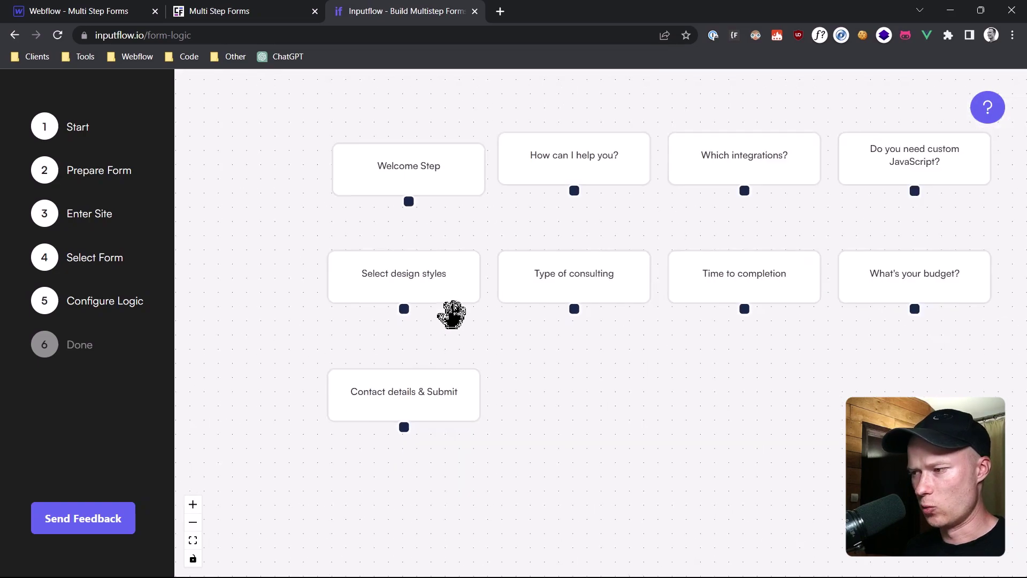
{"action": "scroll", "coordinate": [452, 312], "scroll_direction": "up", "scroll_amount": 6}
{"action": "scroll", "coordinate": [452, 314], "scroll_direction": "down", "scroll_amount": 3}
{"action": "left_click_drag", "start_coordinate": [543, 352], "coordinate": [481, 364]}
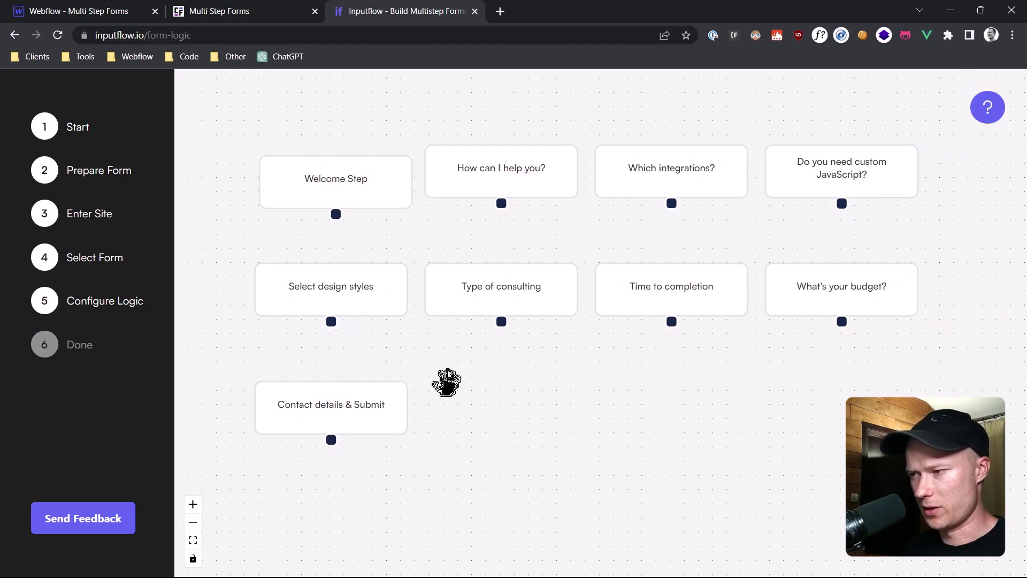
{"action": "left_click_drag", "start_coordinate": [395, 424], "coordinate": [451, 475]}
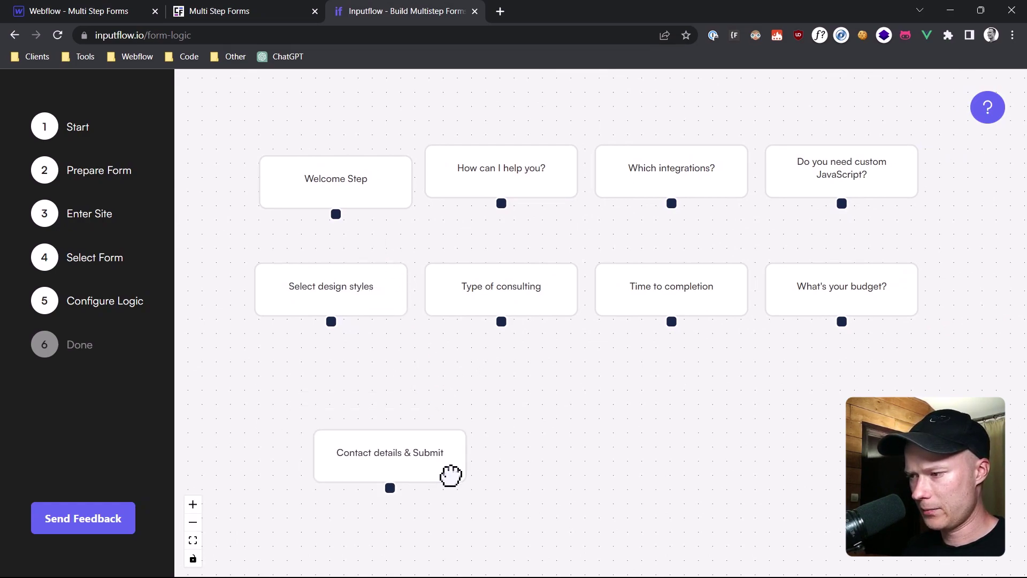
Try out a connection from Select design styles to Contact details & Submit and remove it again
{"action": "left_click_drag", "start_coordinate": [408, 362], "coordinate": [372, 200]}
{"action": "scroll", "coordinate": [338, 180], "scroll_direction": "up", "scroll_amount": 2}
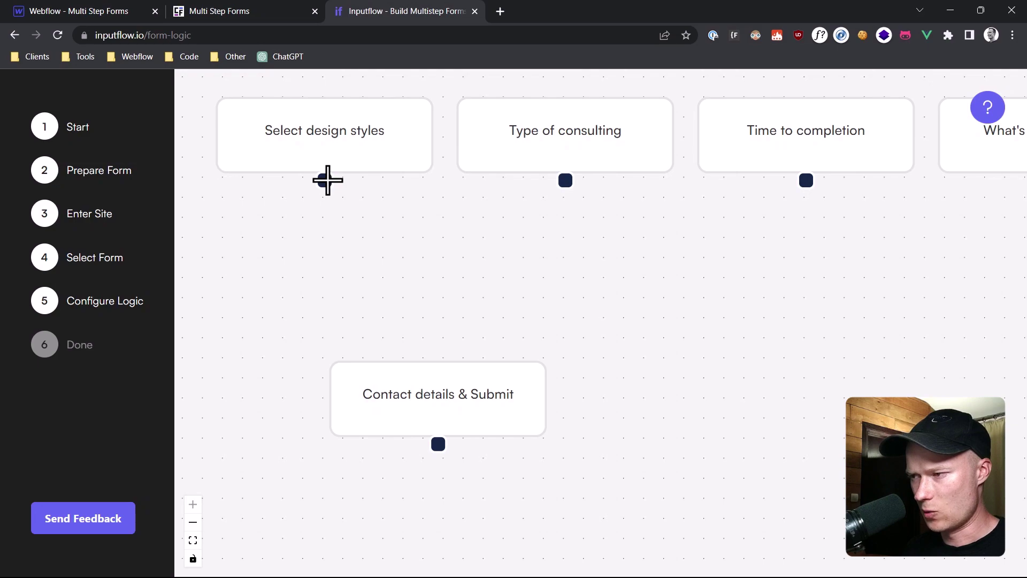
{"action": "left_click_drag", "start_coordinate": [327, 180], "coordinate": [447, 394]}
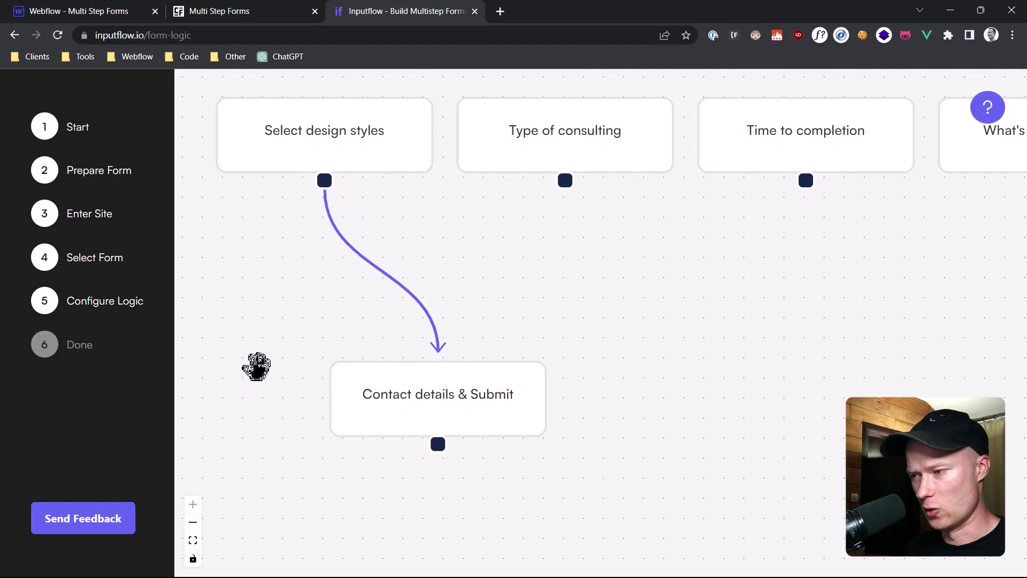
{"action": "double_click", "coordinate": [402, 285]}
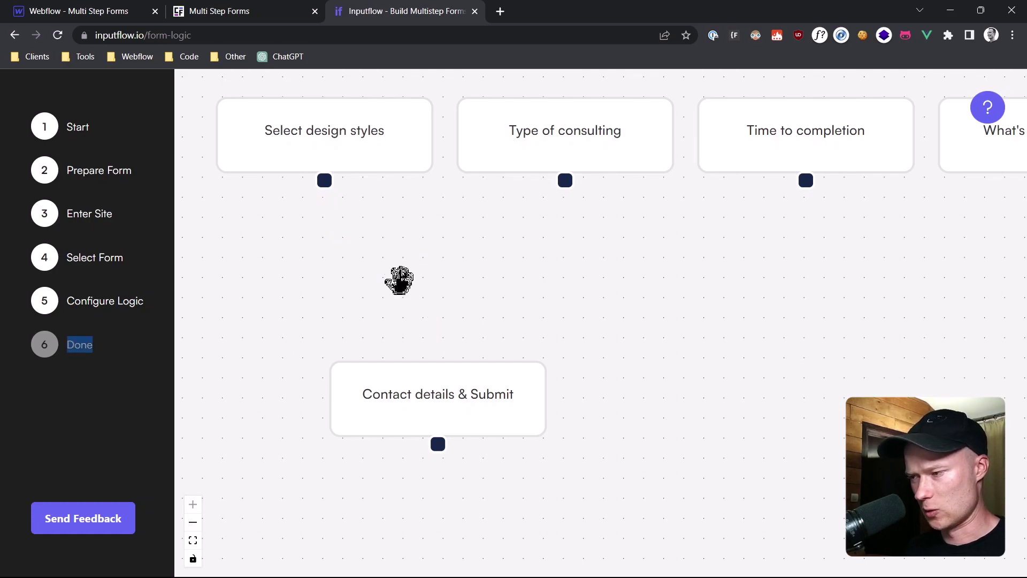
Move the Type of consulting and How can I help you? nodes down into the free space of the canvas
{"action": "scroll", "coordinate": [289, 289], "scroll_direction": "down", "scroll_amount": 5}
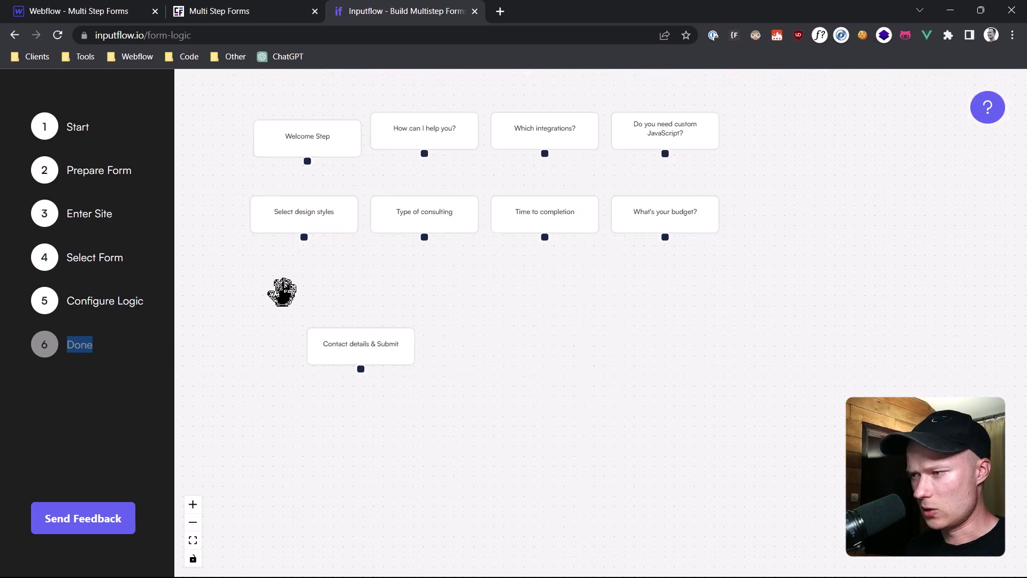
{"action": "left_click_drag", "start_coordinate": [293, 289], "coordinate": [363, 339]}
{"action": "scroll", "coordinate": [287, 252], "scroll_direction": "up", "scroll_amount": 3}
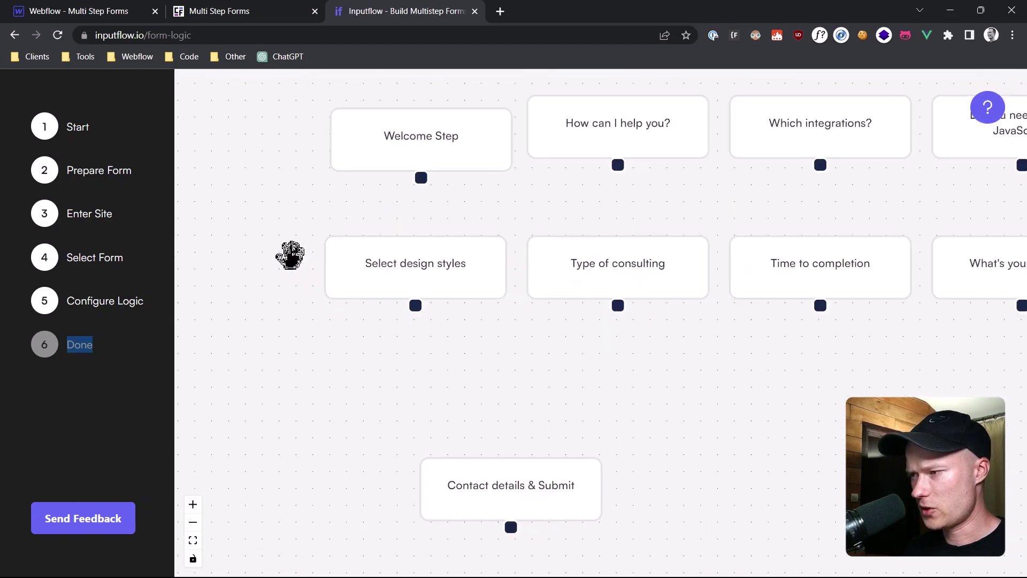
{"action": "scroll", "coordinate": [304, 258], "scroll_direction": "down", "scroll_amount": 3}
{"action": "left_click_drag", "start_coordinate": [550, 264], "coordinate": [626, 385]}
{"action": "left_click_drag", "start_coordinate": [546, 172], "coordinate": [587, 323]}
Reload the published form, switch to the Webflow designer and select the welcome onboarding_step to examine it
{"action": "left_click", "coordinate": [228, 11]}
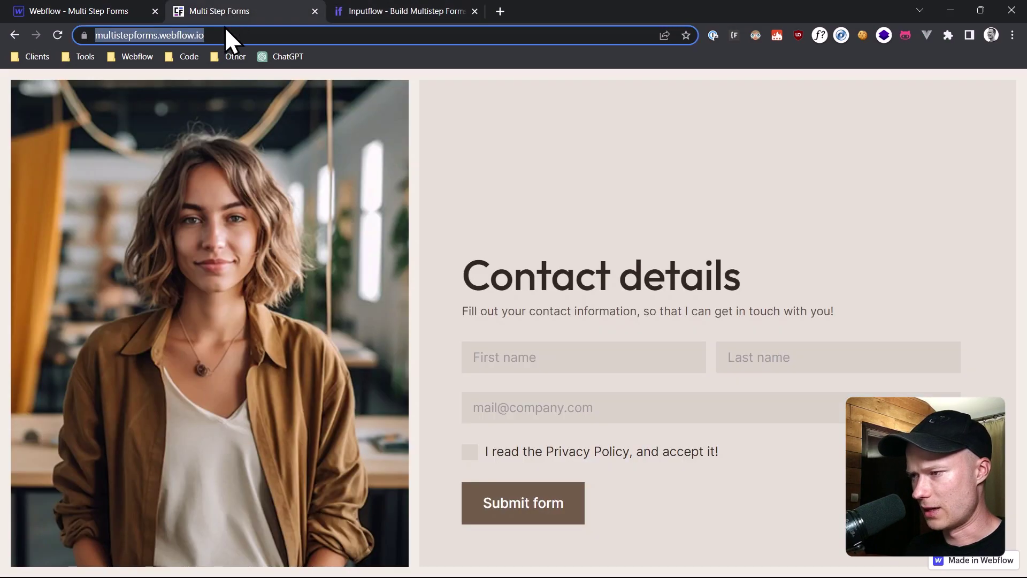
{"action": "left_click", "coordinate": [57, 33]}
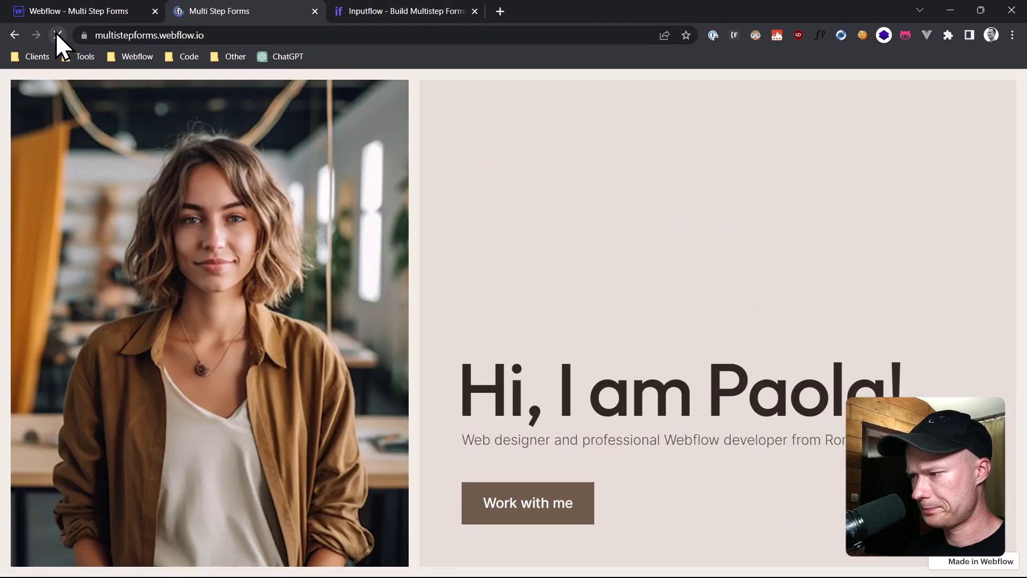
{"action": "left_click", "coordinate": [118, 12]}
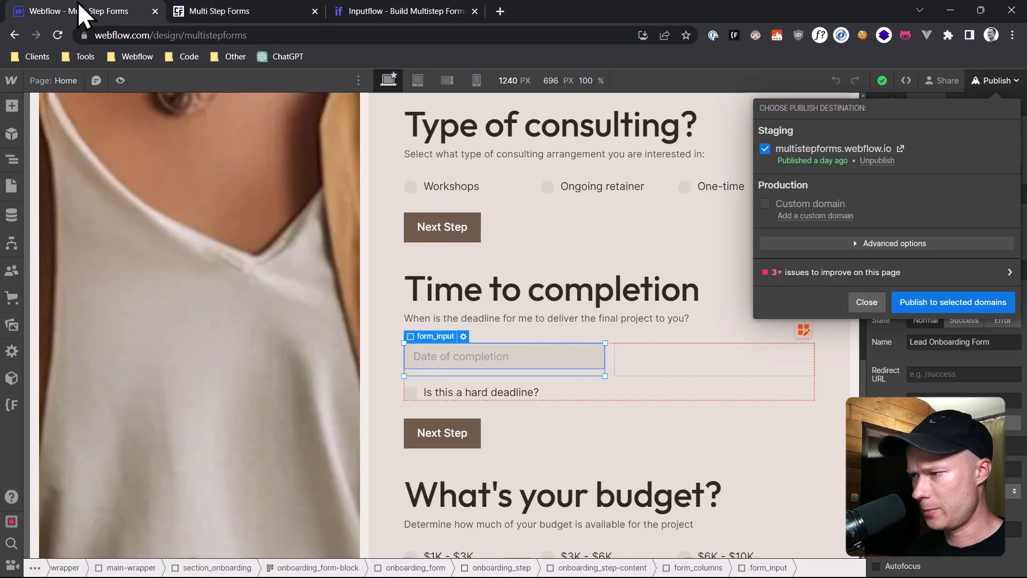
{"action": "left_click", "coordinate": [860, 302]}
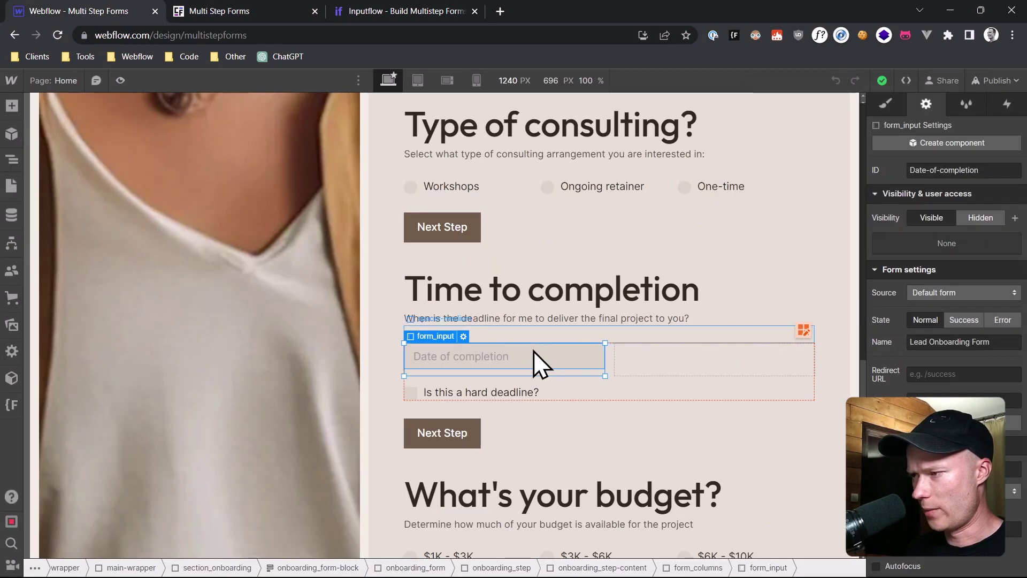
{"action": "scroll", "coordinate": [534, 351], "scroll_direction": "up", "scroll_amount": 20}
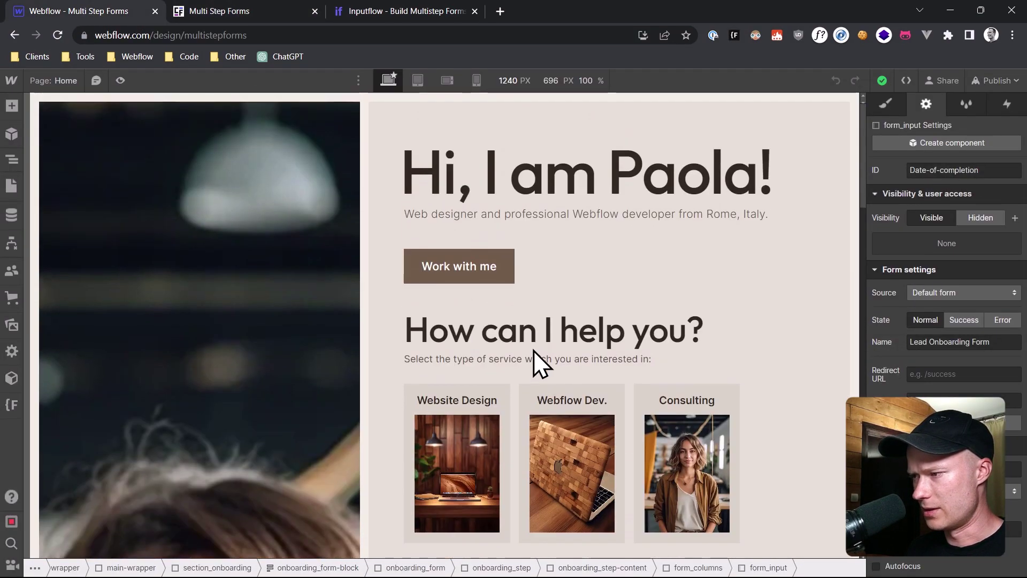
{"action": "left_click", "coordinate": [580, 274]}
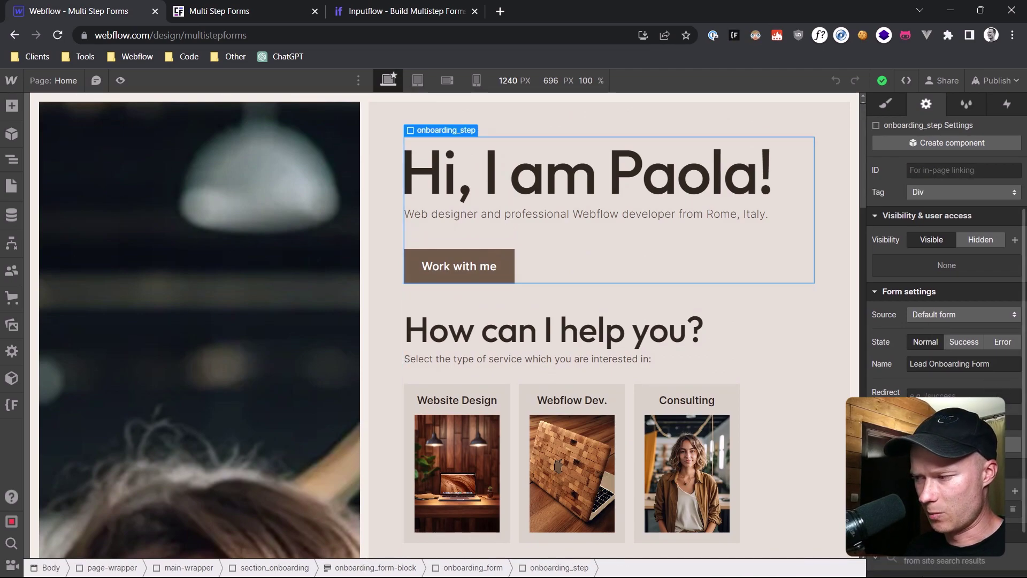
Move the Welcome Step node slightly up in Inputflow and advance the published form to the How can I help you? step
{"action": "left_click", "coordinate": [405, 4]}
{"action": "left_click_drag", "start_coordinate": [424, 184], "coordinate": [423, 154]}
{"action": "left_click", "coordinate": [267, 17]}
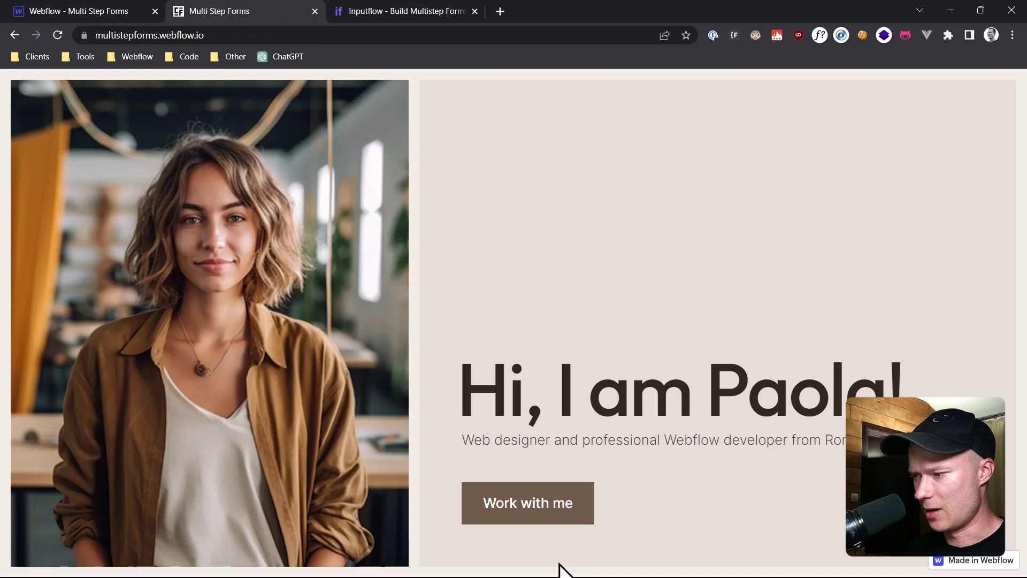
{"action": "left_click", "coordinate": [551, 518]}
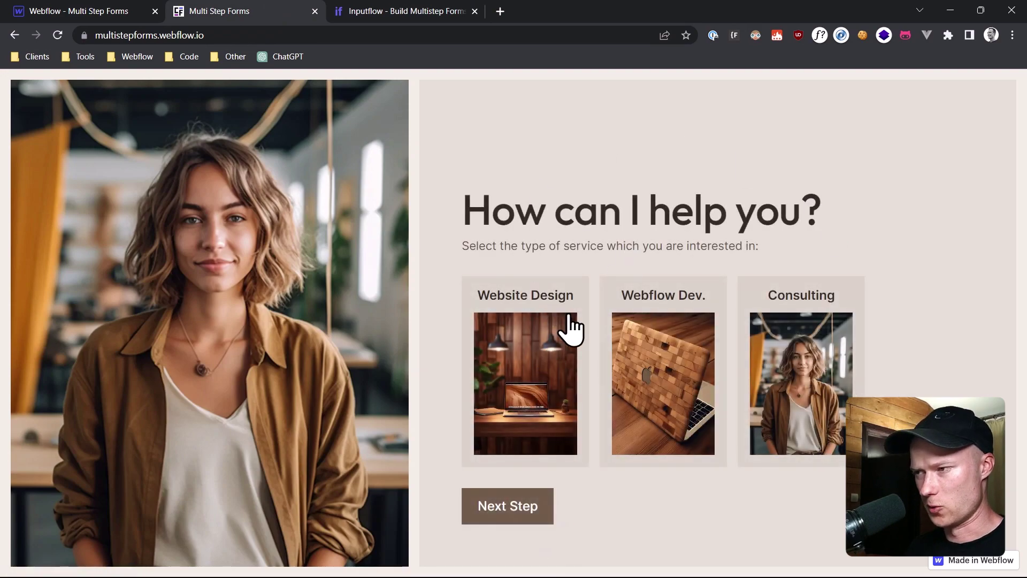
In Inputflow, place How can I help you? below Welcome Step in exchange for Select design styles, and connect Welcome Step to it
{"action": "left_click", "coordinate": [396, 11]}
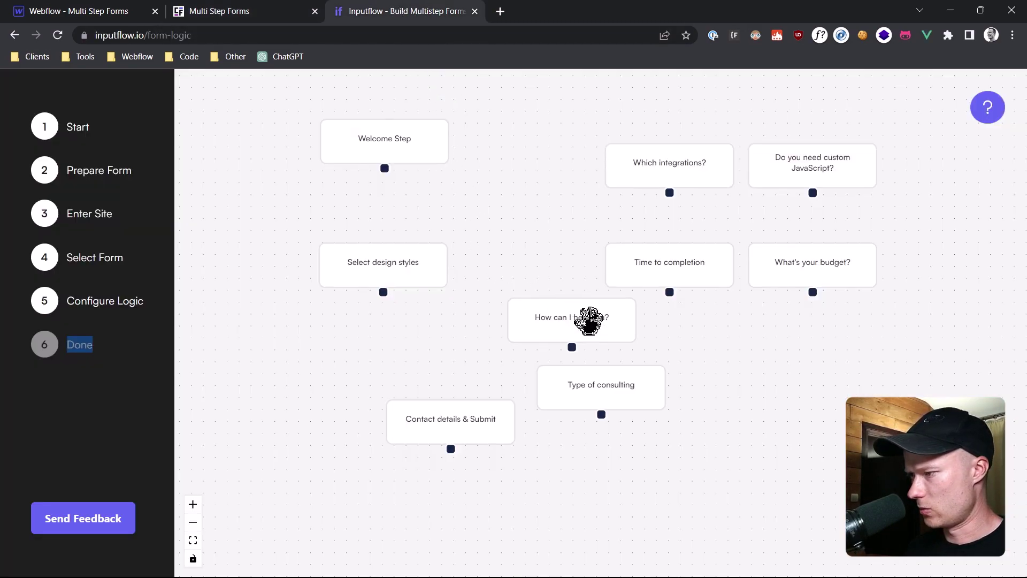
{"action": "left_click_drag", "start_coordinate": [599, 330], "coordinate": [355, 292]}
{"action": "left_click_drag", "start_coordinate": [424, 259], "coordinate": [641, 316]}
{"action": "left_click_drag", "start_coordinate": [356, 285], "coordinate": [401, 284]}
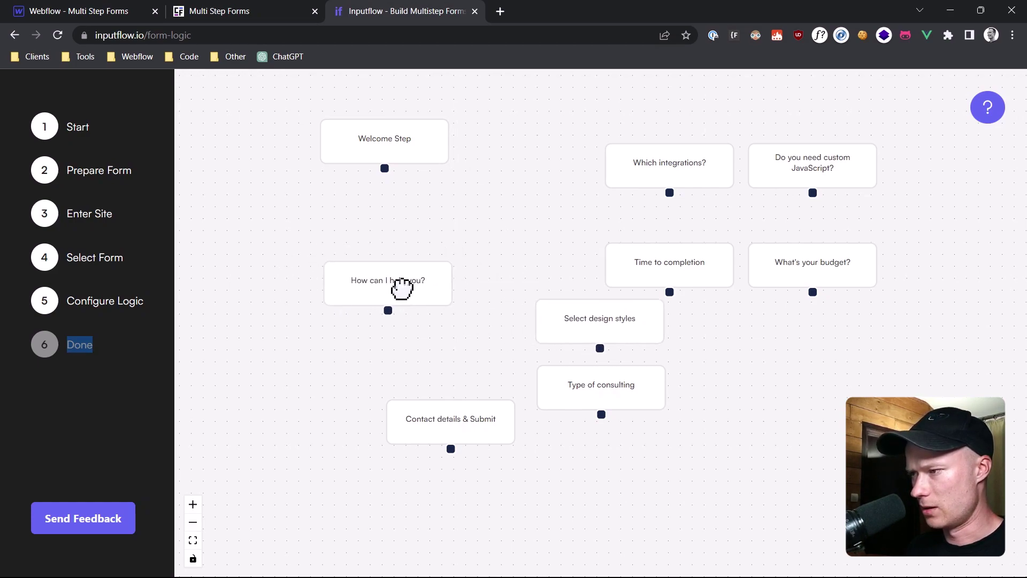
{"action": "left_click_drag", "start_coordinate": [384, 169], "coordinate": [395, 289]}
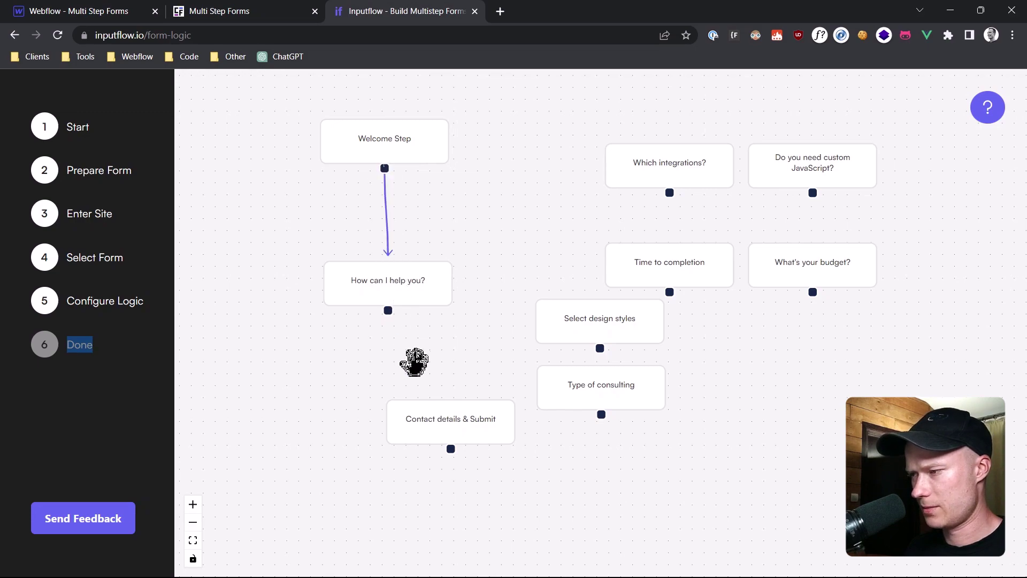
{"action": "left_click_drag", "start_coordinate": [408, 362], "coordinate": [456, 328]}
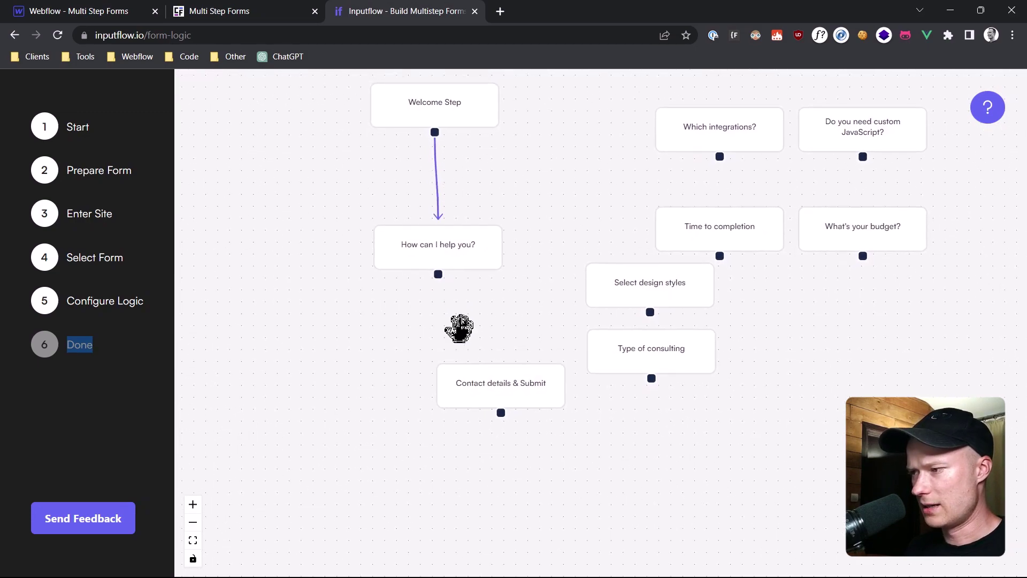
Test the Consulting choice in the published form and examine the step that follows it
{"action": "left_click", "coordinate": [256, 10]}
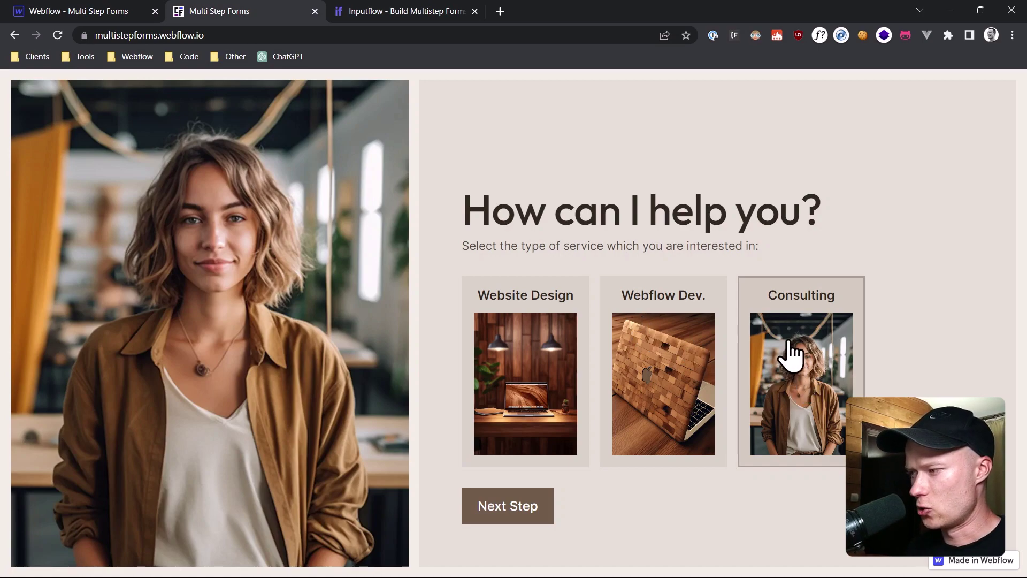
{"action": "left_click", "coordinate": [506, 518]}
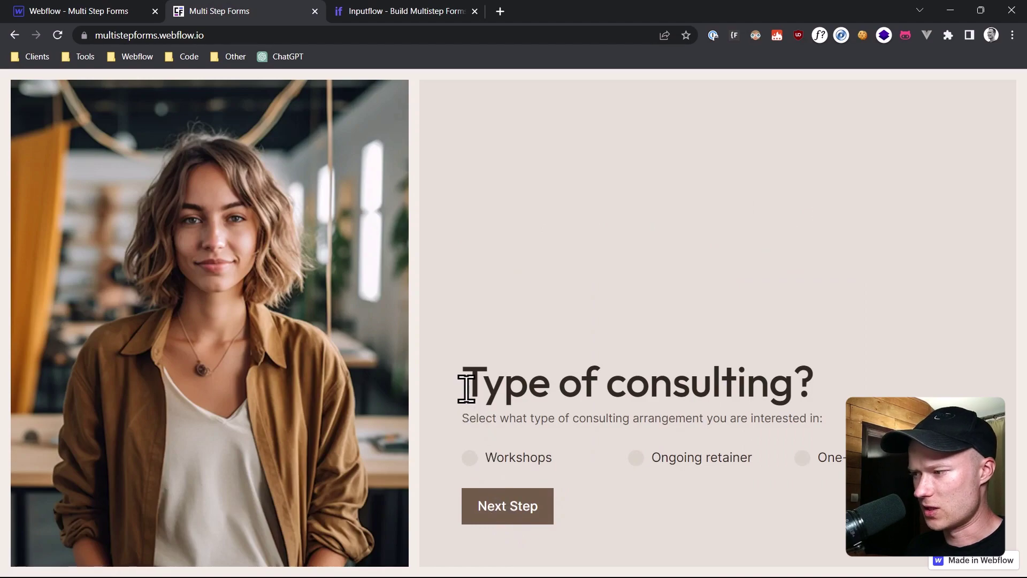
{"action": "left_click_drag", "start_coordinate": [466, 387], "coordinate": [812, 386]}
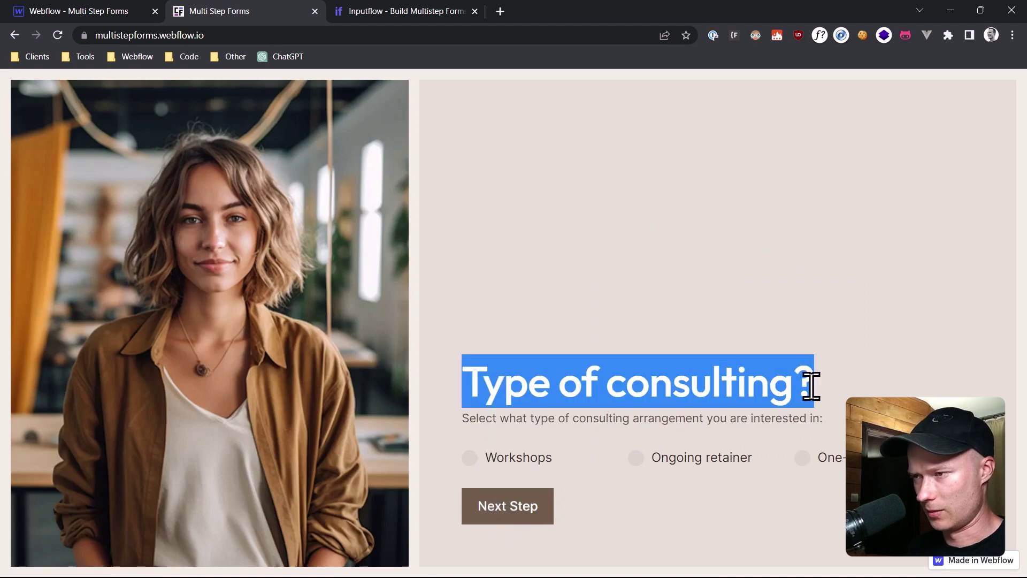
Reload the published form and test the Website Design choice to examine which step comes after it
{"action": "left_click", "coordinate": [54, 40]}
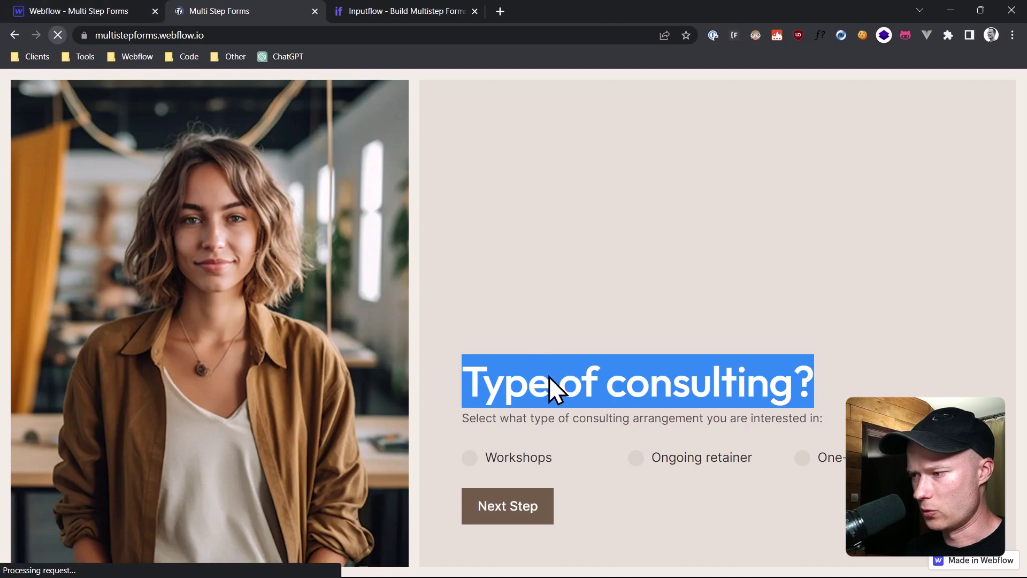
{"action": "left_click", "coordinate": [547, 498]}
{"action": "left_click", "coordinate": [523, 362]}
{"action": "left_click", "coordinate": [520, 509]}
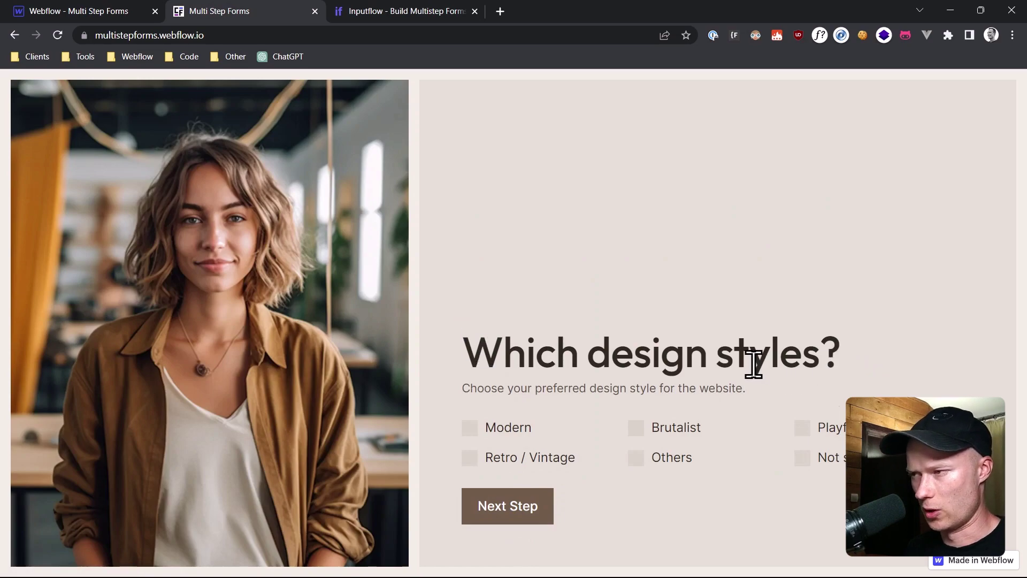
Back in Inputflow, place Select design styles below and left of How can I help you? and connect How can I help you? to it
{"action": "left_click", "coordinate": [387, 4]}
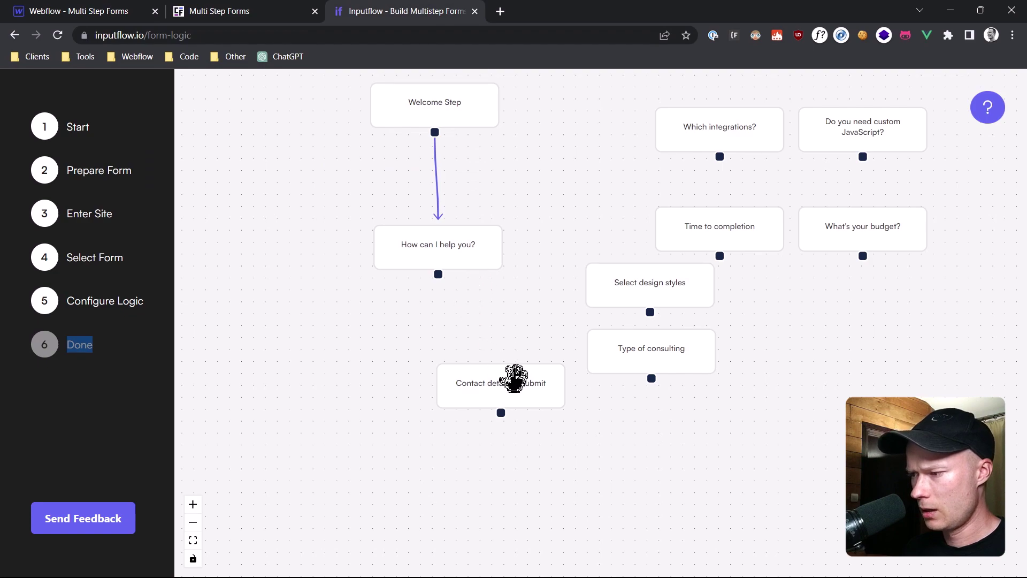
{"action": "left_click_drag", "start_coordinate": [652, 288], "coordinate": [300, 369]}
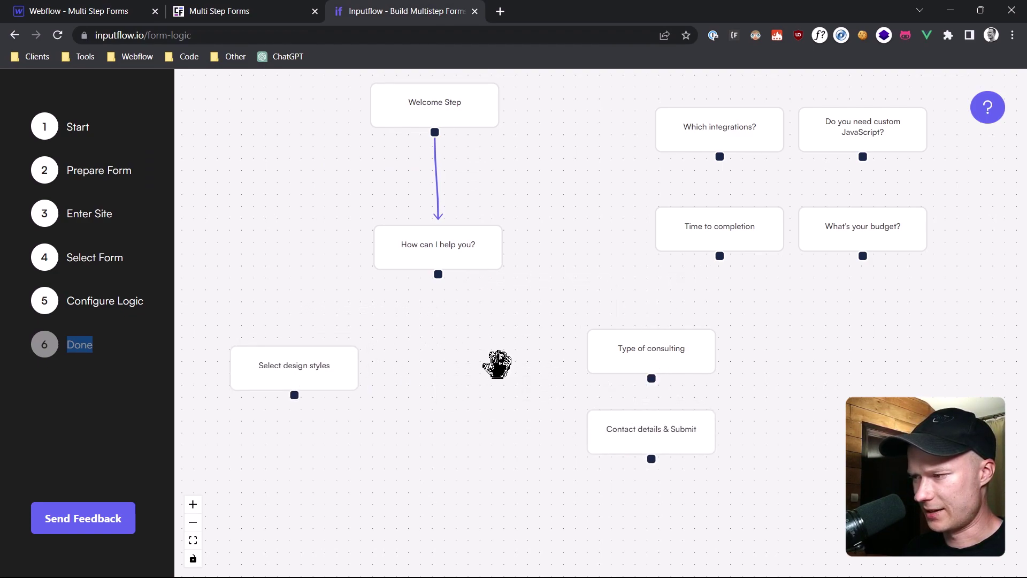
{"action": "left_click_drag", "start_coordinate": [439, 274], "coordinate": [295, 363]}
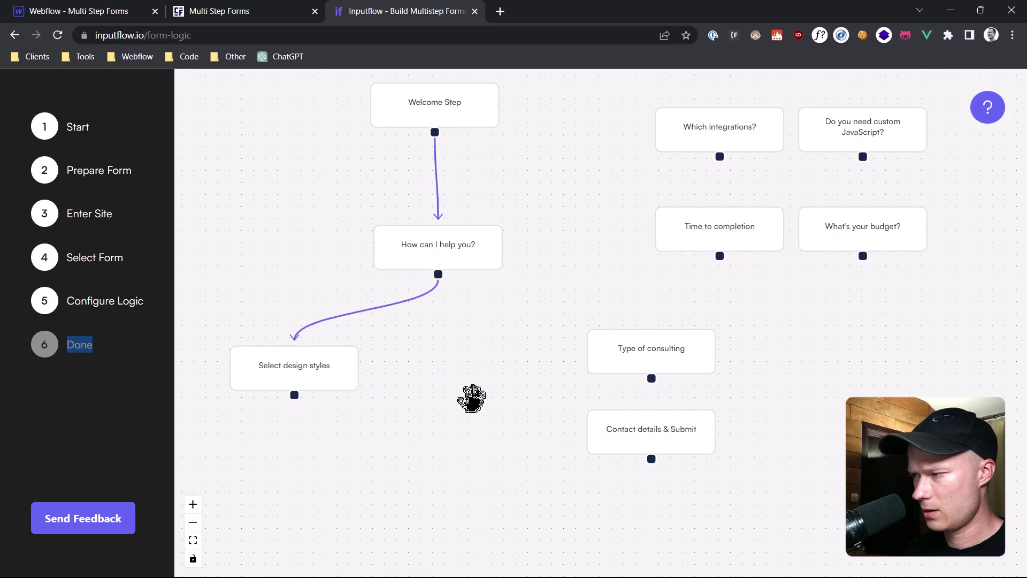
Check the published form's Consulting choice, place Type of consulting below and right of How can I help you? in Inputflow, and connect them
{"action": "left_click", "coordinate": [270, 15]}
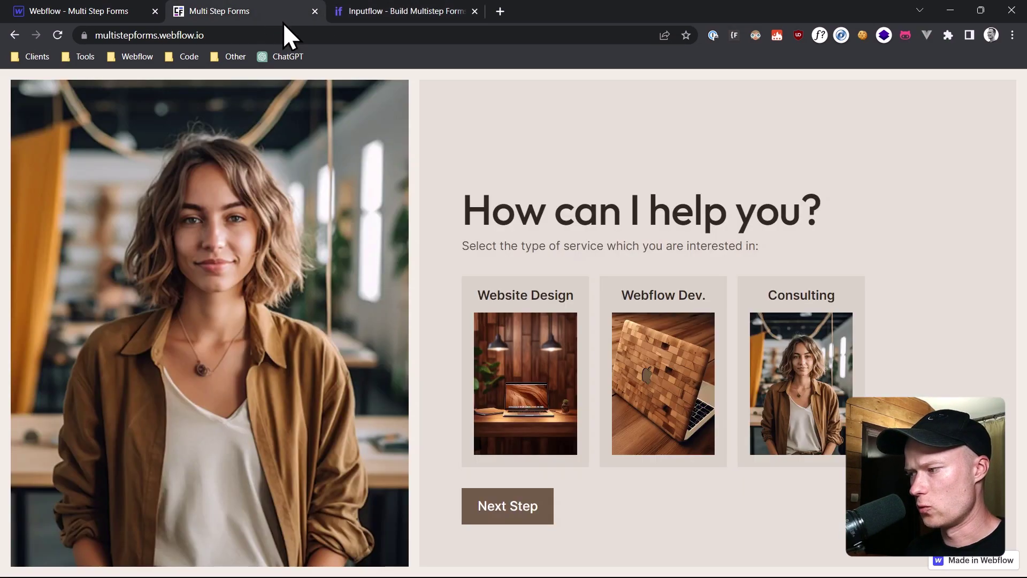
{"action": "left_click", "coordinate": [787, 359]}
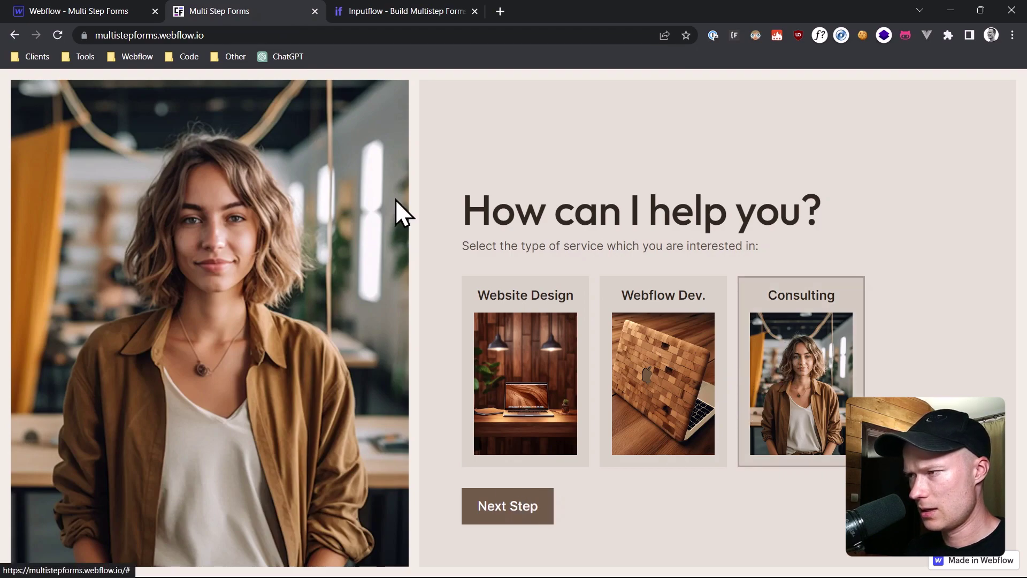
{"action": "left_click", "coordinate": [393, 12]}
{"action": "left_click_drag", "start_coordinate": [647, 352], "coordinate": [558, 372]}
{"action": "left_click_drag", "start_coordinate": [622, 406], "coordinate": [711, 413]}
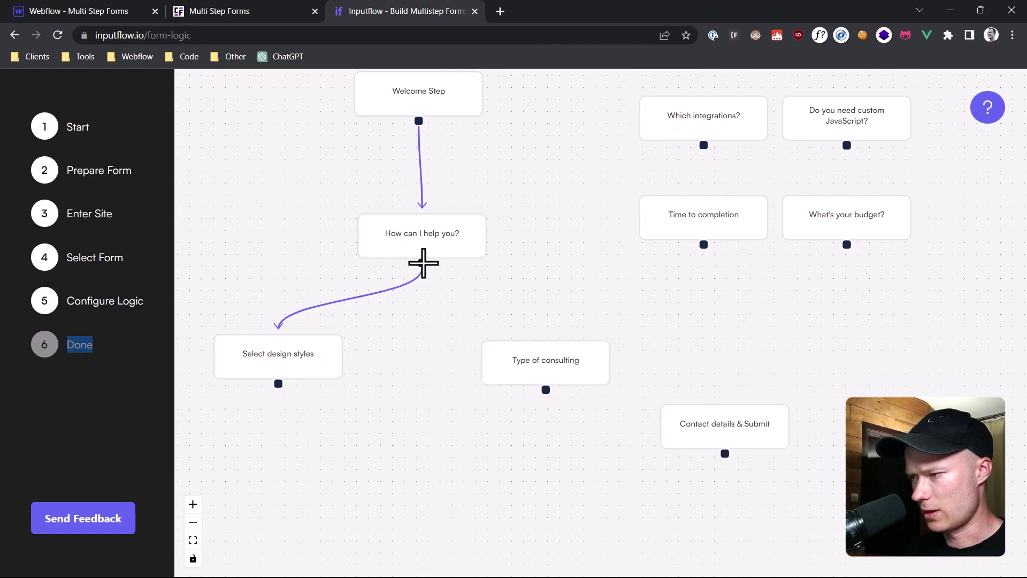
{"action": "left_click_drag", "start_coordinate": [422, 263], "coordinate": [553, 364]}
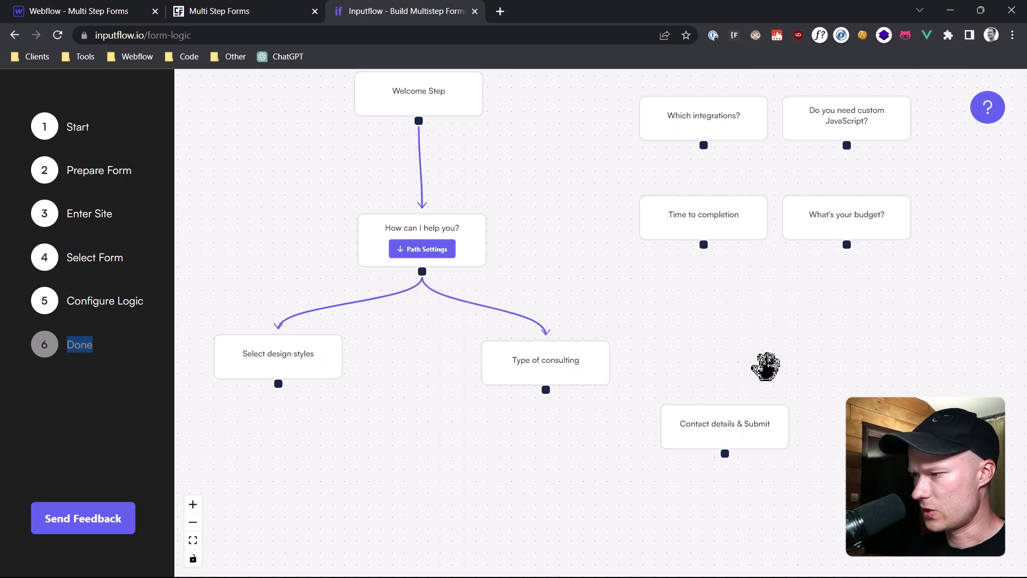
Check the published form's Webflow Dev. choice, place Which integrations? between the two branches in Inputflow, and connect How can I help you? to it
{"action": "left_click", "coordinate": [284, 16]}
{"action": "left_click", "coordinate": [704, 344]}
{"action": "left_click", "coordinate": [399, 13]}
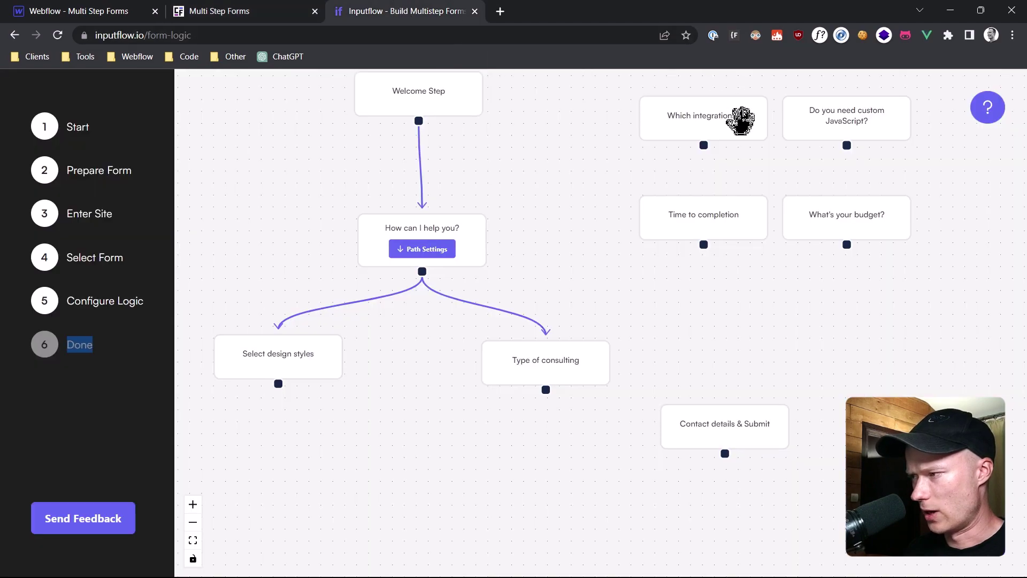
{"action": "left_click_drag", "start_coordinate": [739, 121], "coordinate": [449, 433]}
{"action": "left_click_drag", "start_coordinate": [512, 442], "coordinate": [556, 360]}
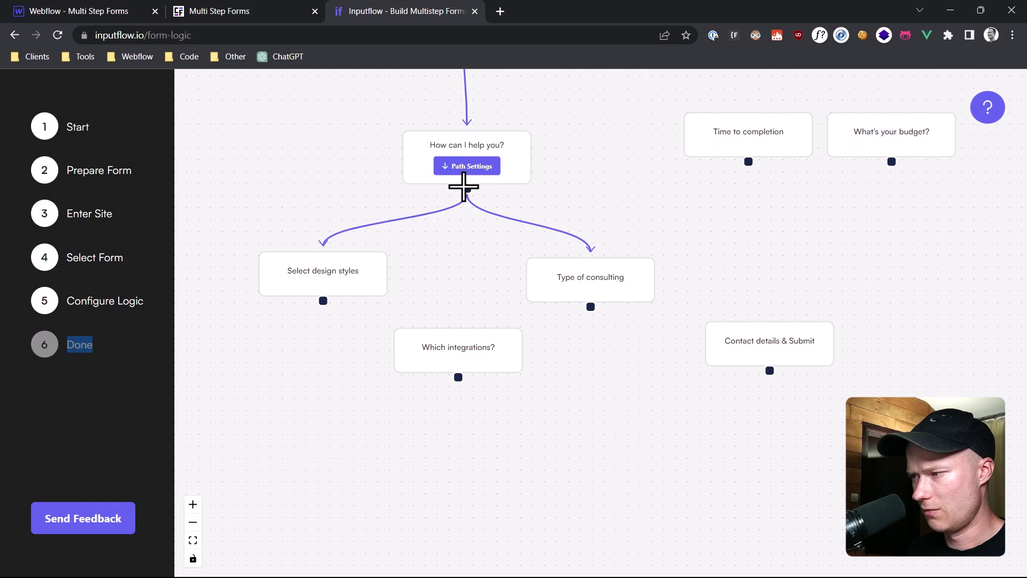
{"action": "left_click_drag", "start_coordinate": [465, 193], "coordinate": [463, 351]}
Tidy the three branches by levelling Select design styles with Type of consulting and centring Which integrations? lower between them
{"action": "left_click_drag", "start_coordinate": [509, 445], "coordinate": [440, 443]}
{"action": "left_click_drag", "start_coordinate": [506, 273], "coordinate": [517, 280]}
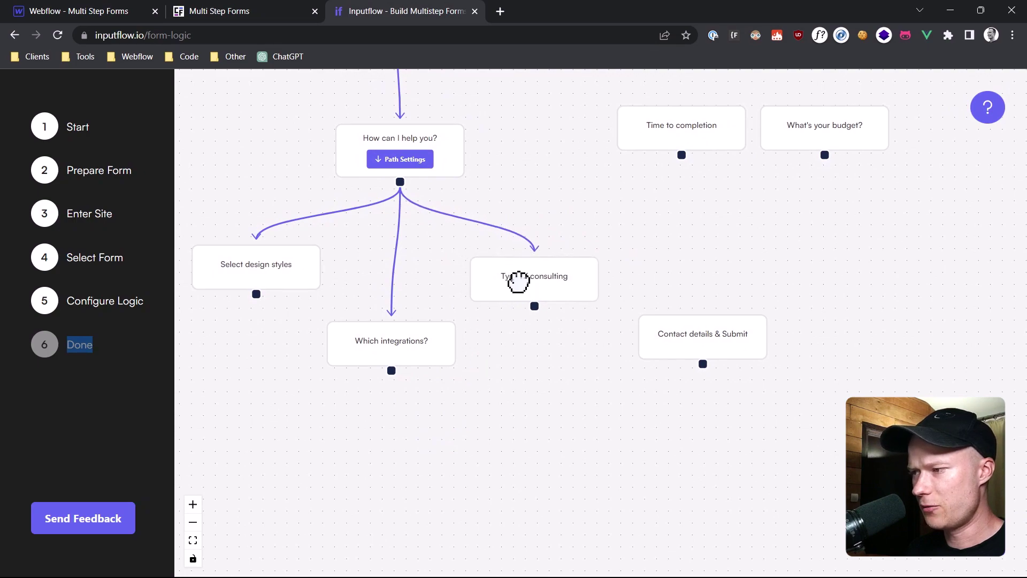
{"action": "left_click_drag", "start_coordinate": [441, 342], "coordinate": [453, 364]}
{"action": "mouse_move", "coordinate": [314, 287]}
{"action": "left_mouse_down"}
{"action": "mouse_move", "coordinate": [314, 277]}
{"action": "mouse_move", "coordinate": [328, 287]}
{"action": "left_mouse_up"}
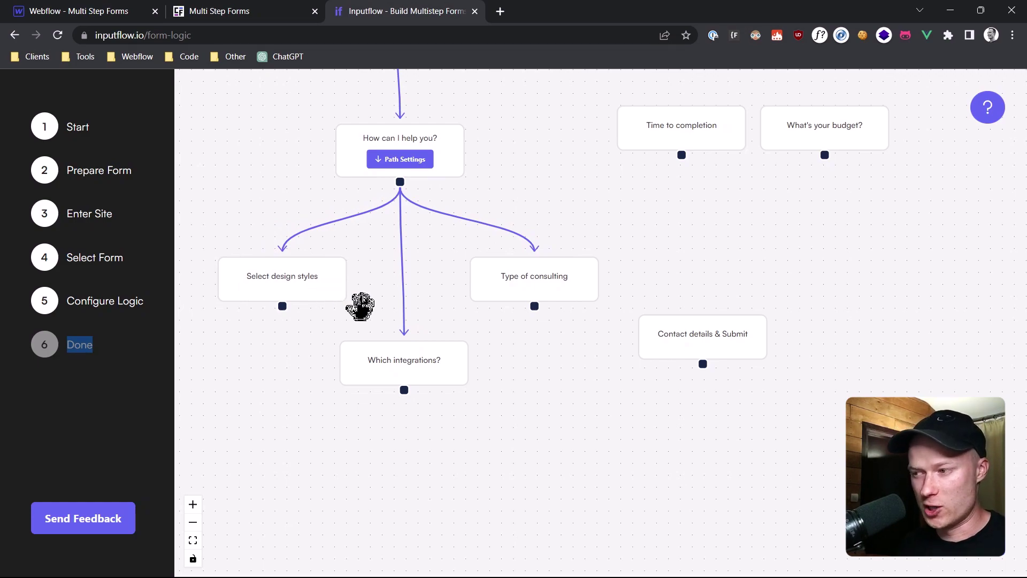
In the path settings of How can I help you?, route to Which integrations? if Webflow Development is selected
{"action": "left_click_drag", "start_coordinate": [426, 268], "coordinate": [433, 314]}
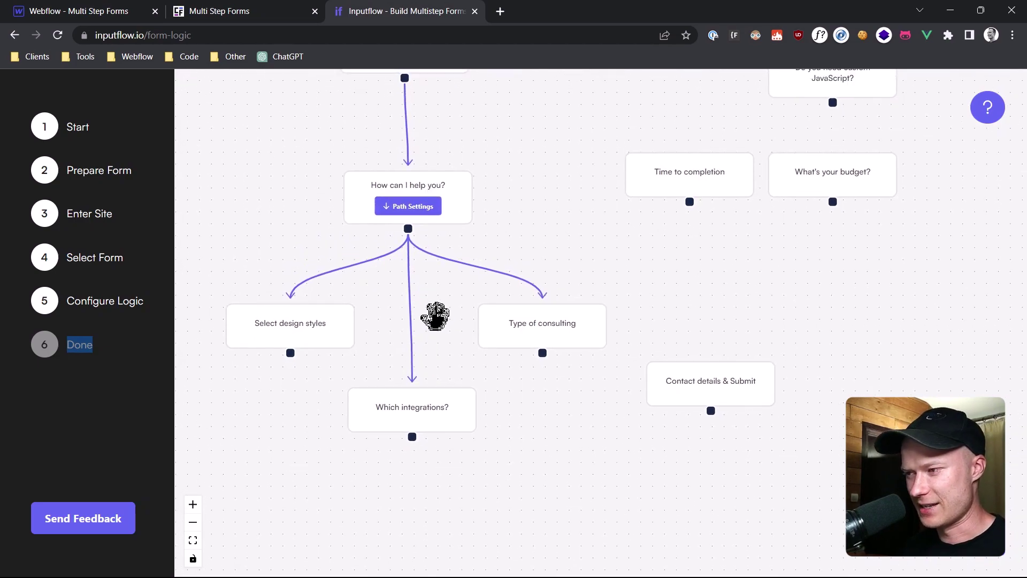
{"action": "scroll", "coordinate": [535, 294], "scroll_direction": "up", "scroll_amount": 3}
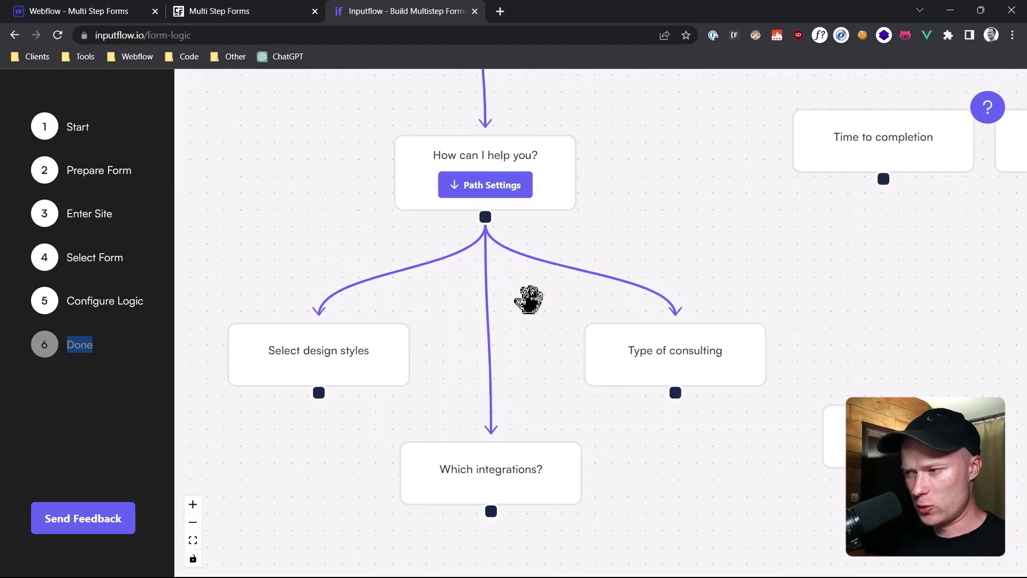
{"action": "left_click", "coordinate": [520, 192]}
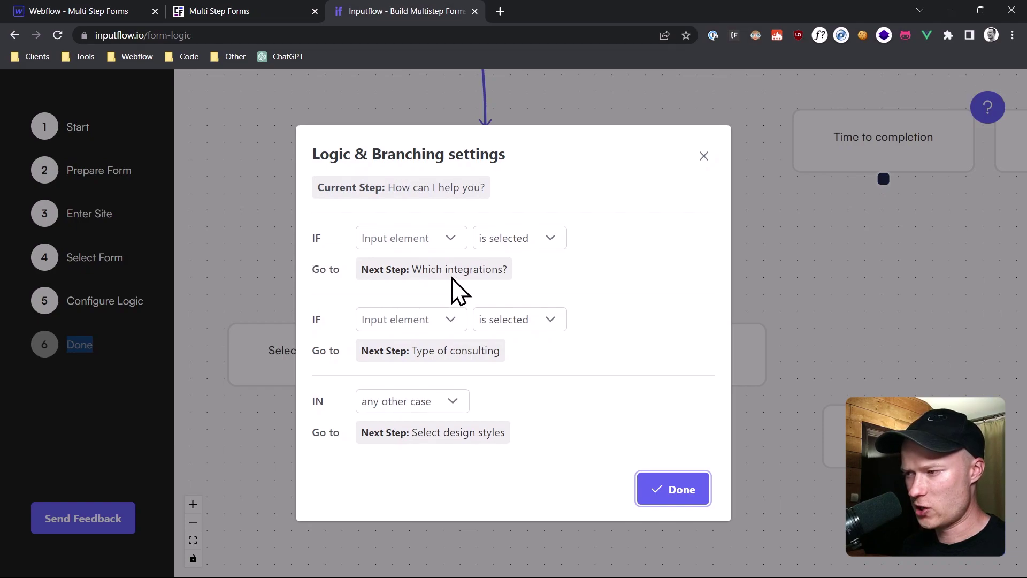
{"action": "left_click", "coordinate": [453, 245]}
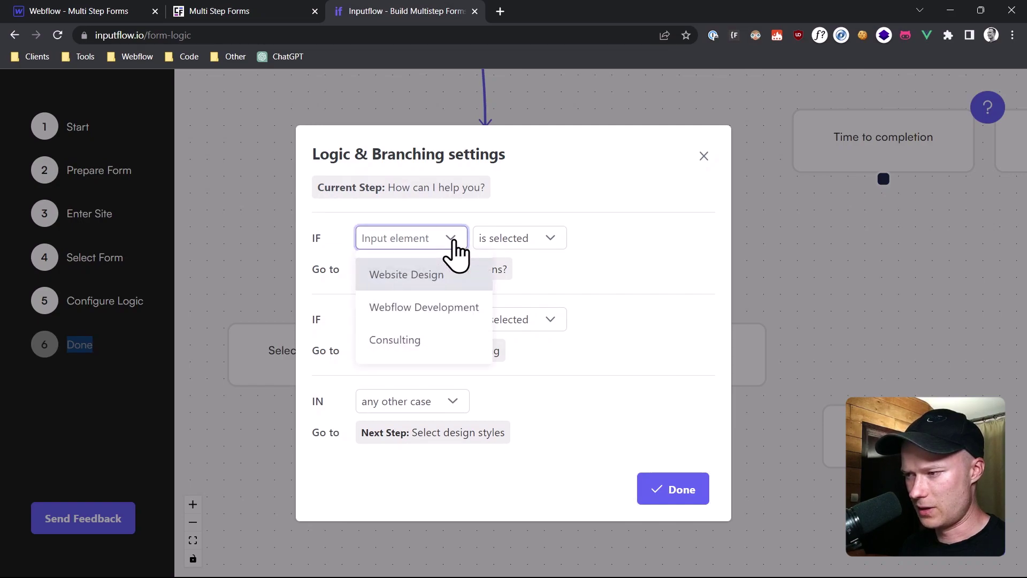
{"action": "left_click", "coordinate": [448, 313]}
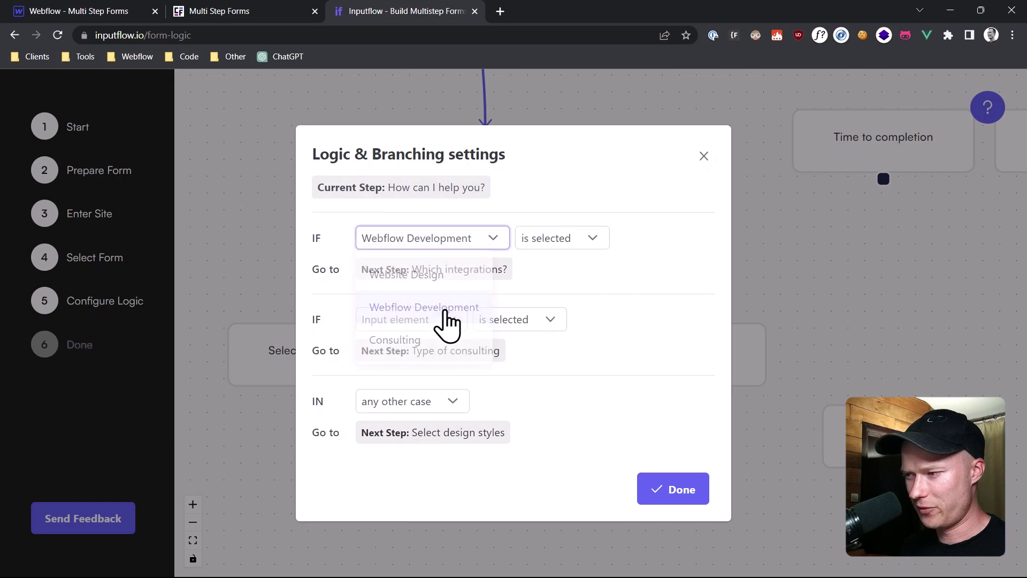
{"action": "left_click", "coordinate": [567, 246]}
{"action": "left_click", "coordinate": [569, 306]}
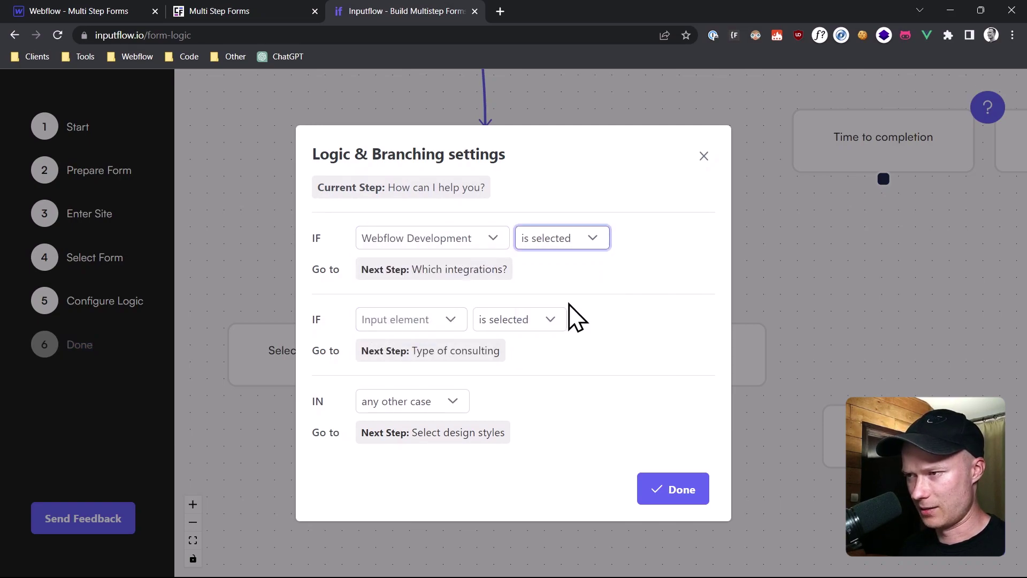
Advance the published form with Webflow Dev. chosen to examine which step follows it
{"action": "left_click", "coordinate": [217, 11]}
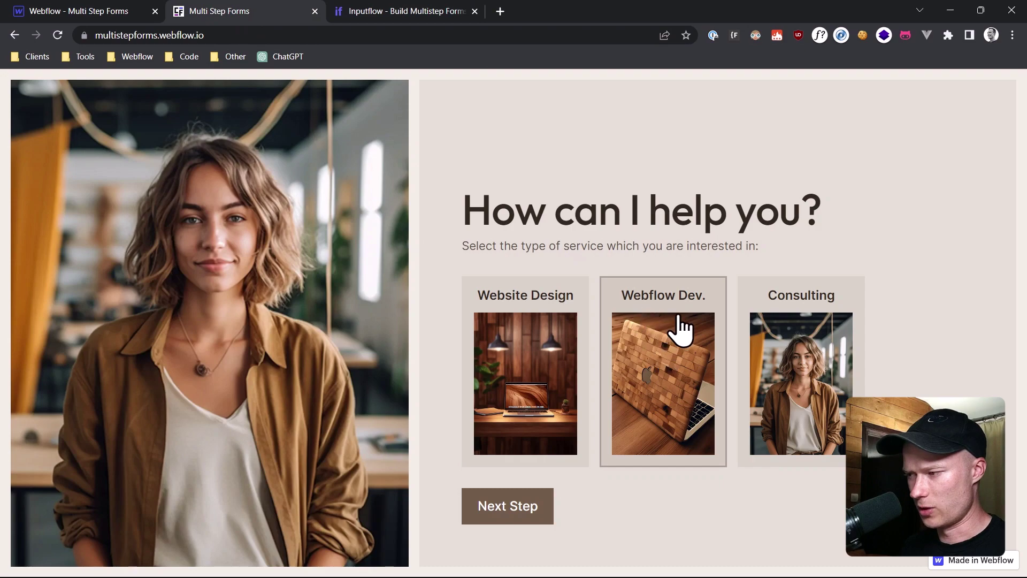
{"action": "left_click", "coordinate": [493, 513]}
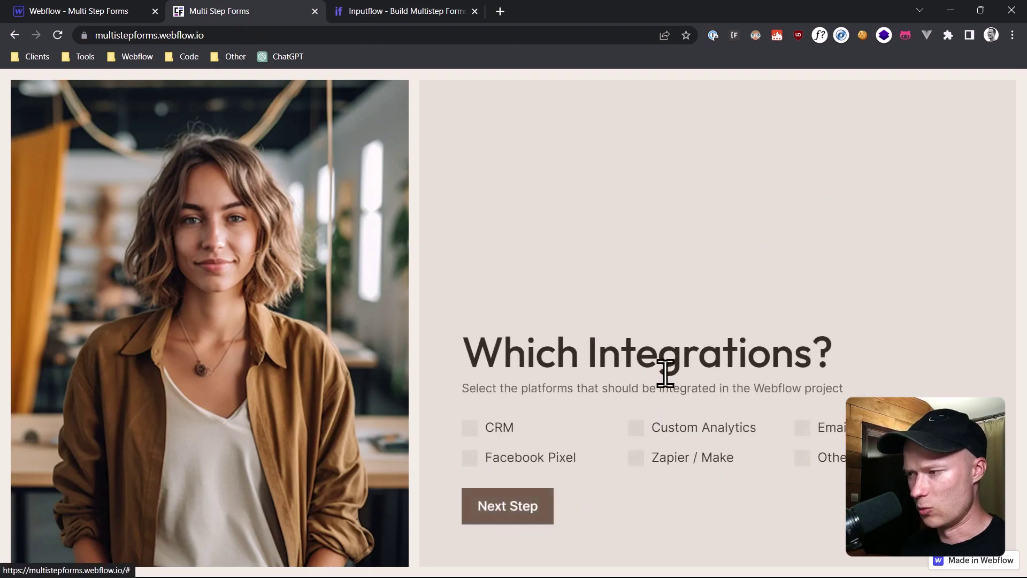
Back in Inputflow, route to Type of consulting if Consulting is selected, check the published Website Design choice, and accept the branching settings
{"action": "left_click", "coordinate": [377, 9]}
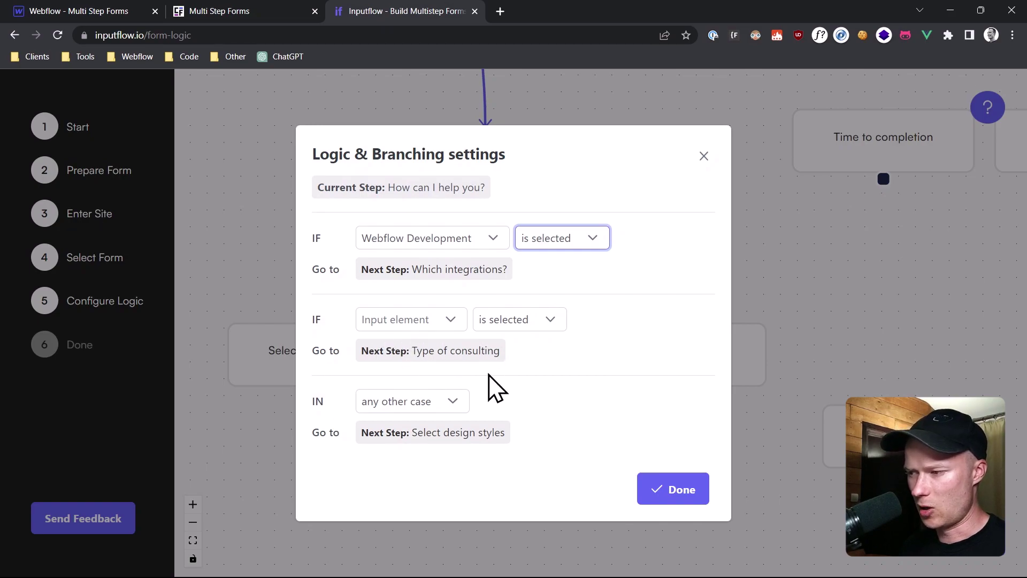
{"action": "left_click", "coordinate": [446, 321]}
{"action": "left_click", "coordinate": [439, 420]}
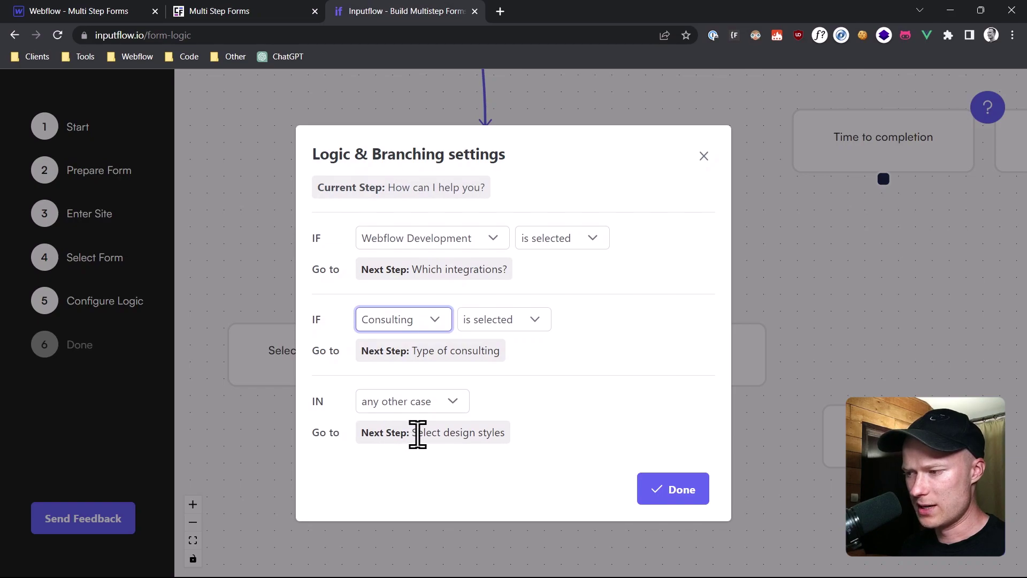
{"action": "key", "text": "ctrl+shift+Tab"}
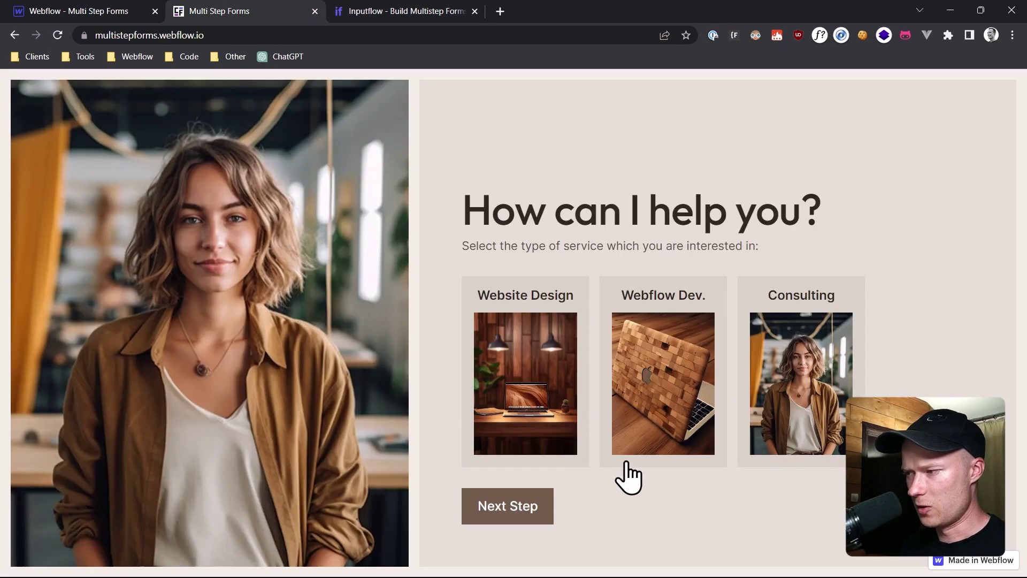
{"action": "left_click", "coordinate": [540, 334]}
{"action": "left_click", "coordinate": [391, 4]}
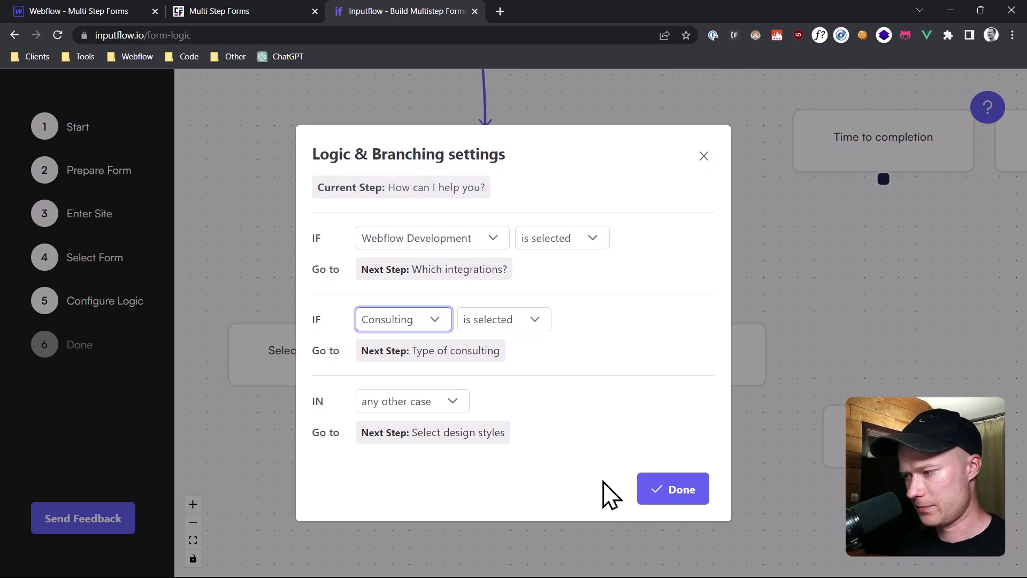
{"action": "left_click", "coordinate": [680, 500]}
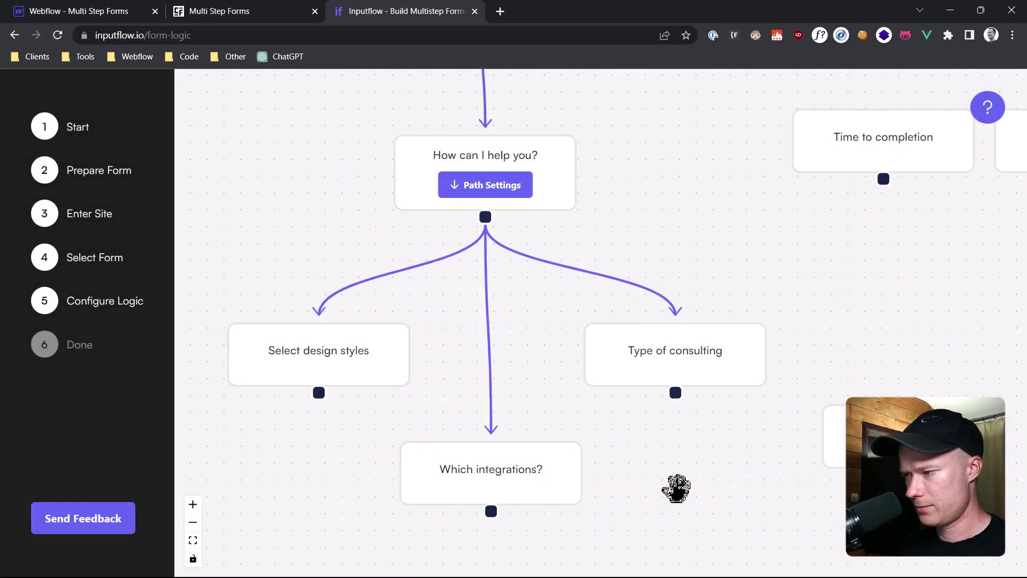
Place Do you need custom JavaScript? below Which integrations? and connect Which integrations? to it
{"action": "left_click_drag", "start_coordinate": [665, 487], "coordinate": [569, 327]}
{"action": "scroll", "coordinate": [626, 426], "scroll_direction": "down", "scroll_amount": 4}
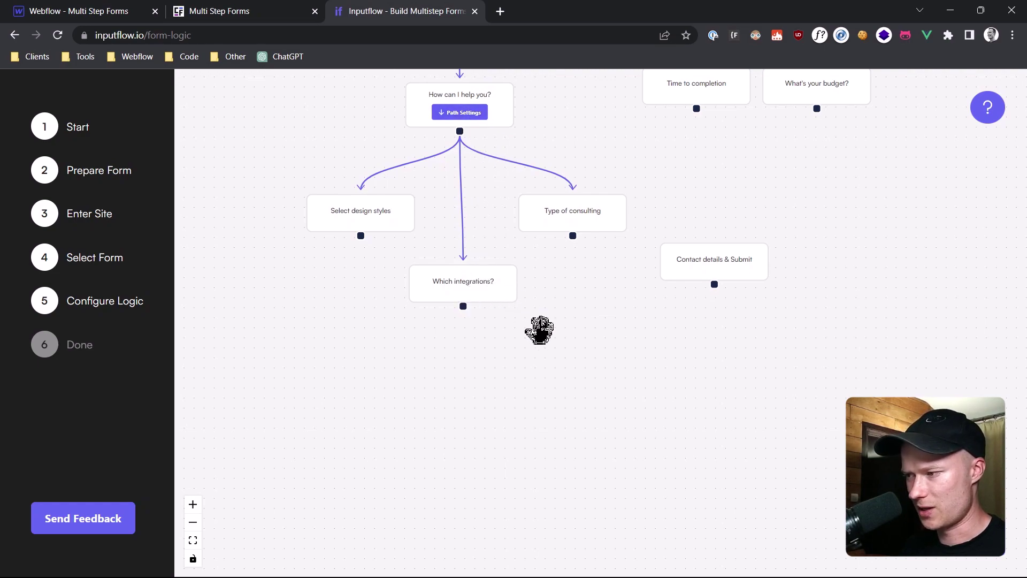
{"action": "scroll", "coordinate": [538, 334], "scroll_direction": "down", "scroll_amount": 3}
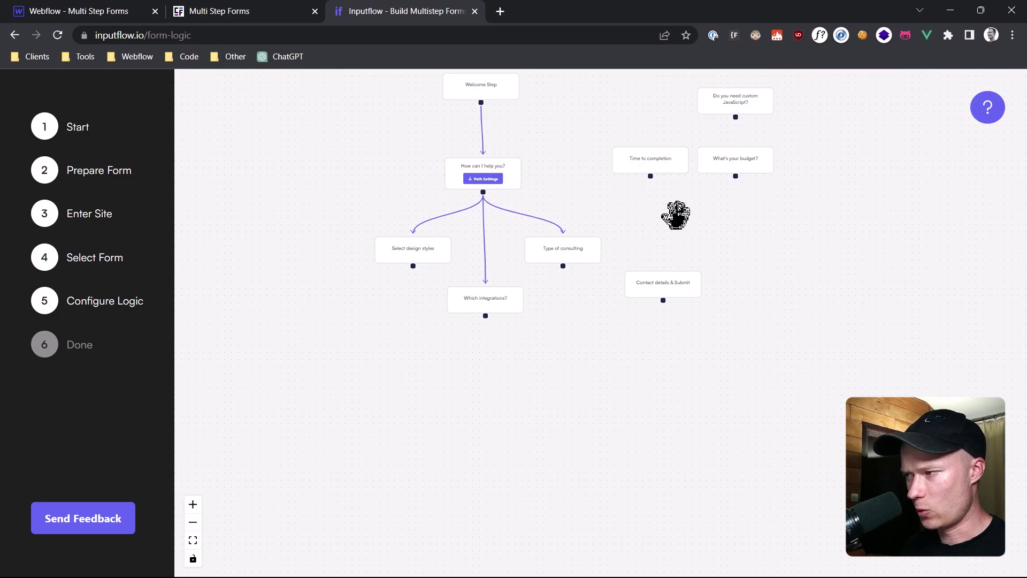
{"action": "left_click_drag", "start_coordinate": [747, 103], "coordinate": [500, 384]}
{"action": "scroll", "coordinate": [533, 378], "scroll_direction": "up", "scroll_amount": 3}
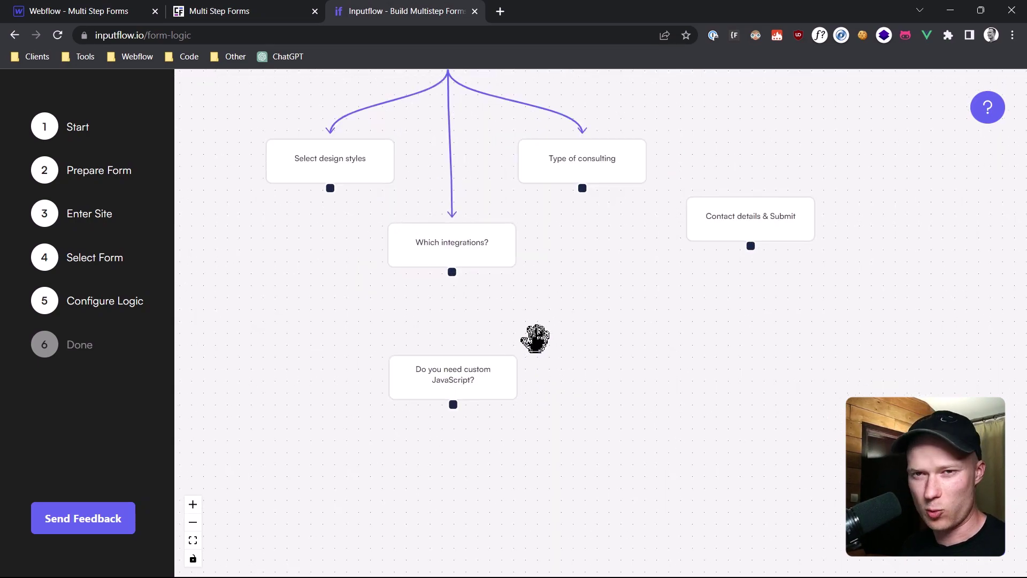
{"action": "scroll", "coordinate": [520, 321], "scroll_direction": "up", "scroll_amount": 2}
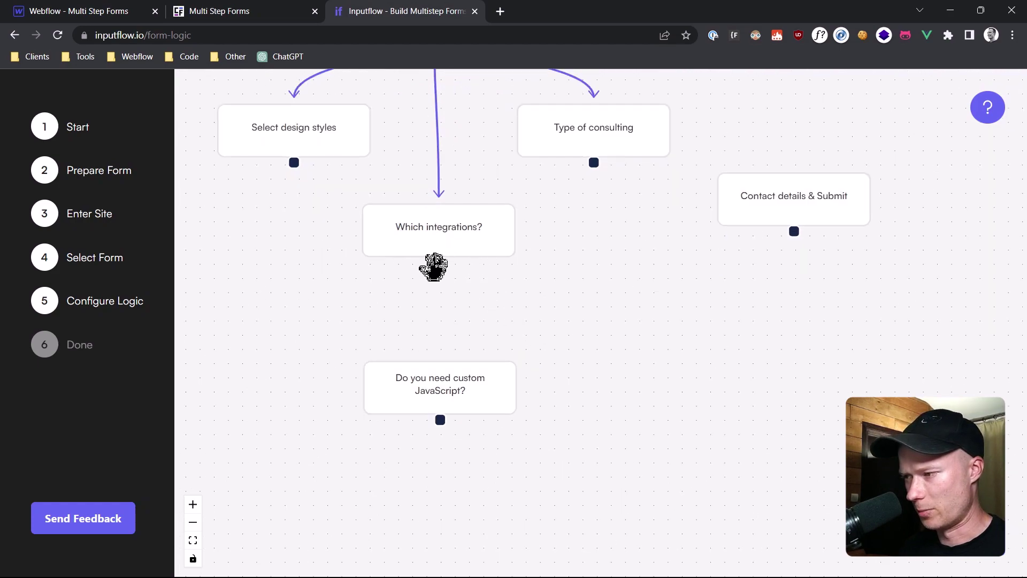
{"action": "left_click_drag", "start_coordinate": [439, 266], "coordinate": [445, 384]}
Place Time to completion below Do you need custom JavaScript? and connect Do you need custom JavaScript? to it
{"action": "scroll", "coordinate": [566, 383], "scroll_direction": "down", "scroll_amount": 2}
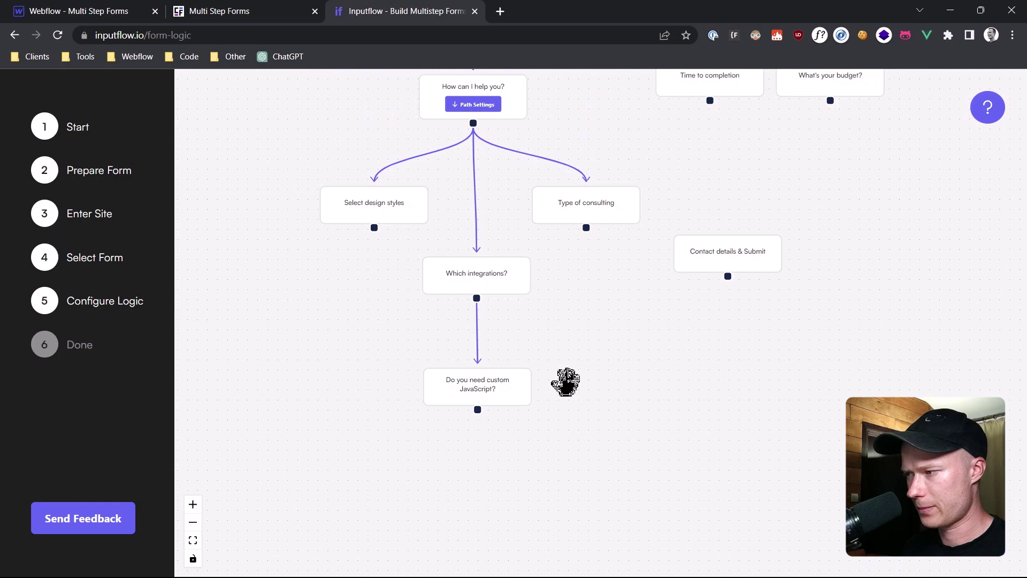
{"action": "scroll", "coordinate": [567, 383], "scroll_direction": "down", "scroll_amount": 2}
{"action": "left_click_drag", "start_coordinate": [563, 379], "coordinate": [552, 308]}
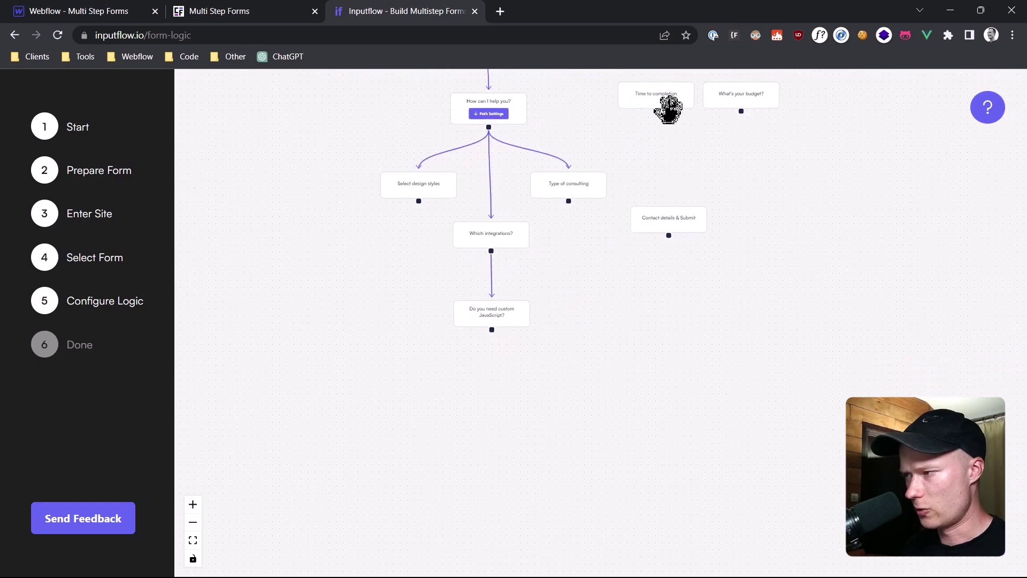
{"action": "left_click_drag", "start_coordinate": [674, 92], "coordinate": [509, 390]}
{"action": "scroll", "coordinate": [551, 340], "scroll_direction": "up", "scroll_amount": 3}
{"action": "mouse_move", "coordinate": [550, 339]}
{"action": "left_mouse_down"}
{"action": "mouse_move", "coordinate": [598, 272]}
{"action": "mouse_move", "coordinate": [545, 332]}
{"action": "left_mouse_up"}
{"action": "left_click_drag", "start_coordinate": [507, 229], "coordinate": [512, 328]}
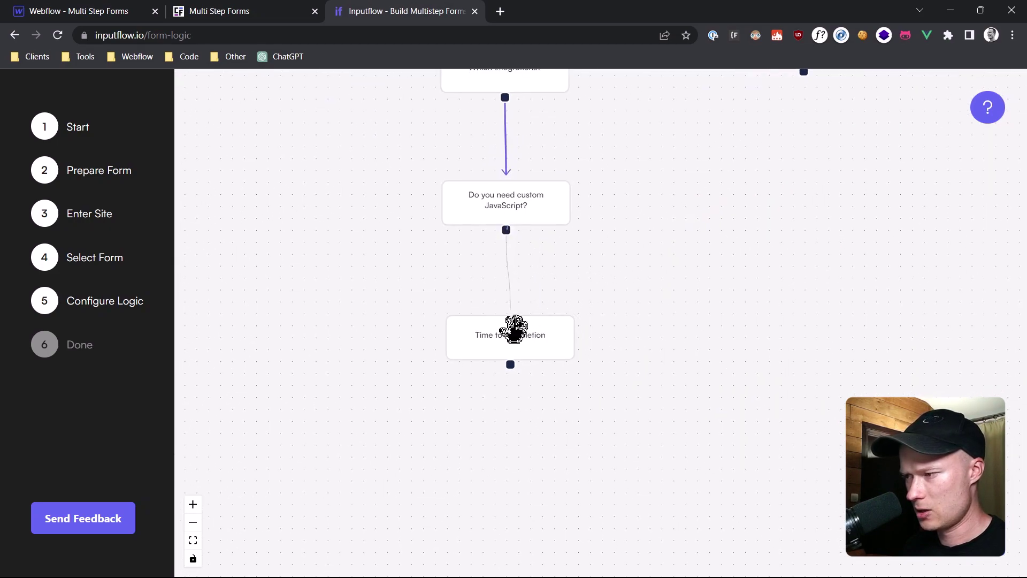
Stack What's your budget? and Contact details & Submit below Time to completion, and connect Time to completion to What's your budget?
{"action": "scroll", "coordinate": [606, 289], "scroll_direction": "up", "scroll_amount": 2}
{"action": "left_click_drag", "start_coordinate": [605, 275], "coordinate": [582, 337]}
{"action": "scroll", "coordinate": [484, 339], "scroll_direction": "down", "scroll_amount": 2}
{"action": "scroll", "coordinate": [541, 330], "scroll_direction": "down", "scroll_amount": 4}
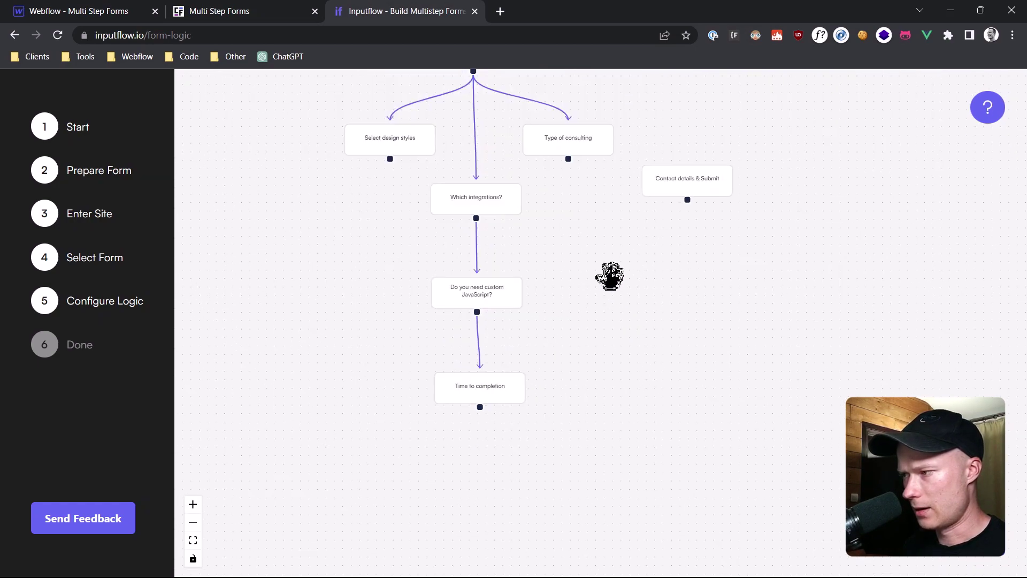
{"action": "left_click_drag", "start_coordinate": [726, 108], "coordinate": [530, 425]}
{"action": "left_click_drag", "start_coordinate": [655, 210], "coordinate": [530, 484]}
{"action": "scroll", "coordinate": [637, 318], "scroll_direction": "down", "scroll_amount": 2}
{"action": "scroll", "coordinate": [539, 324], "scroll_direction": "up", "scroll_amount": 1}
{"action": "scroll", "coordinate": [539, 324], "scroll_direction": "up", "scroll_amount": 5}
{"action": "left_click_drag", "start_coordinate": [583, 350], "coordinate": [568, 311]}
{"action": "left_click_drag", "start_coordinate": [566, 186], "coordinate": [562, 284]}
Connect What's your budget? to Contact details & Submit
{"action": "scroll", "coordinate": [613, 385], "scroll_direction": "down", "scroll_amount": 5}
{"action": "mouse_move", "coordinate": [564, 359]}
{"action": "left_mouse_down"}
{"action": "mouse_move", "coordinate": [551, 355]}
{"action": "mouse_move", "coordinate": [557, 348]}
{"action": "left_mouse_up"}
{"action": "left_click_drag", "start_coordinate": [544, 233], "coordinate": [598, 385]}
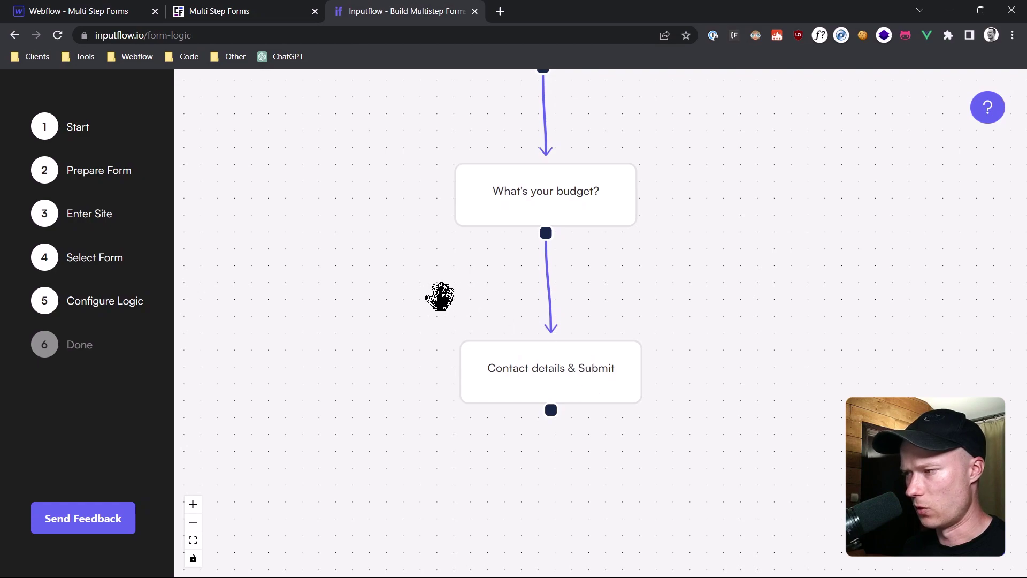
Move Select design styles down beside Which integrations? and connect it to Time to completion
{"action": "scroll", "coordinate": [440, 296], "scroll_direction": "down", "scroll_amount": 6}
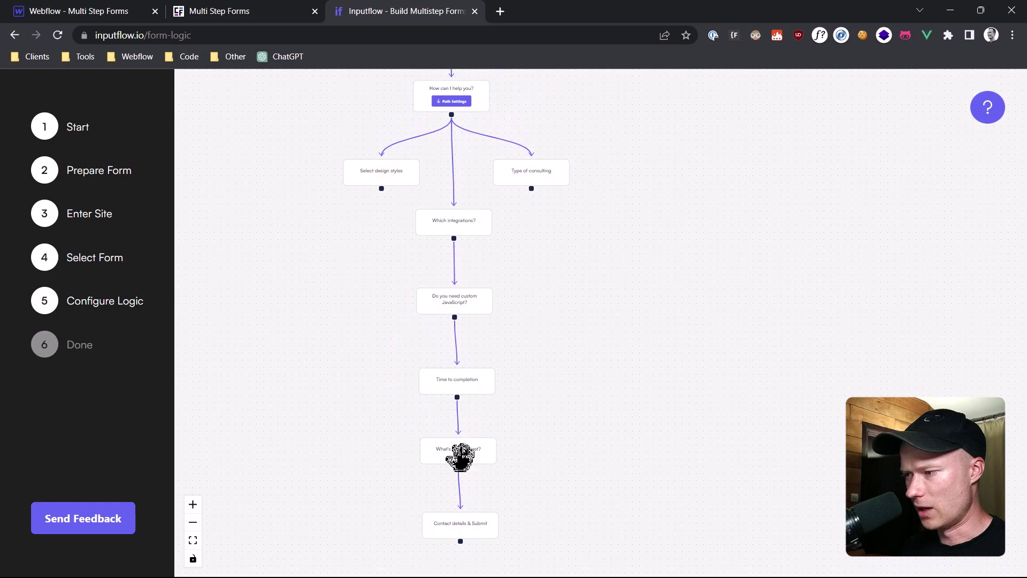
{"action": "left_click_drag", "start_coordinate": [552, 257], "coordinate": [604, 197]}
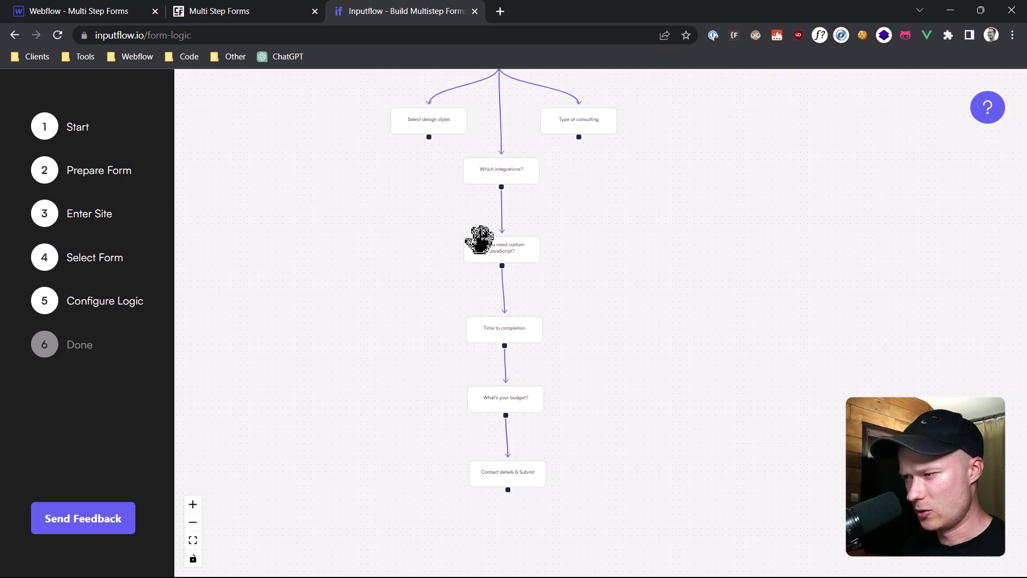
{"action": "scroll", "coordinate": [512, 255], "scroll_direction": "up", "scroll_amount": 3}
{"action": "left_click_drag", "start_coordinate": [401, 229], "coordinate": [437, 328]}
{"action": "left_click_drag", "start_coordinate": [450, 127], "coordinate": [412, 208]}
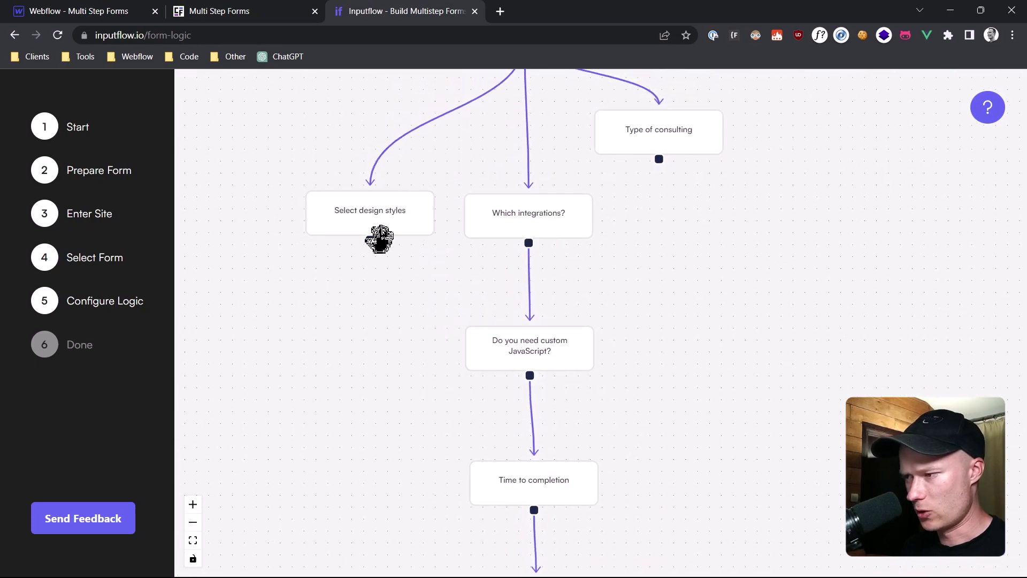
{"action": "left_click_drag", "start_coordinate": [372, 244], "coordinate": [538, 487]}
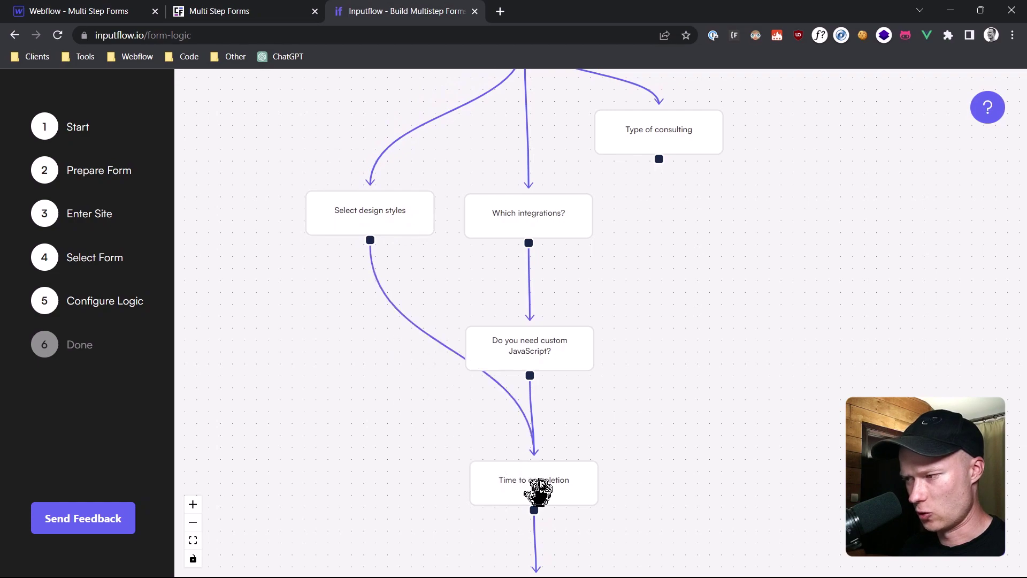
Move Contact details & Submit sideways, between the What's your budget? and Type of consulting columns, and connect Type of consulting to it
{"action": "left_click_drag", "start_coordinate": [627, 446], "coordinate": [426, 448]}
{"action": "left_click_drag", "start_coordinate": [471, 191], "coordinate": [488, 259]}
{"action": "left_click_drag", "start_coordinate": [488, 209], "coordinate": [522, 294]}
{"action": "left_click_drag", "start_coordinate": [525, 457], "coordinate": [523, 257]}
{"action": "left_click_drag", "start_coordinate": [467, 418], "coordinate": [468, 294]}
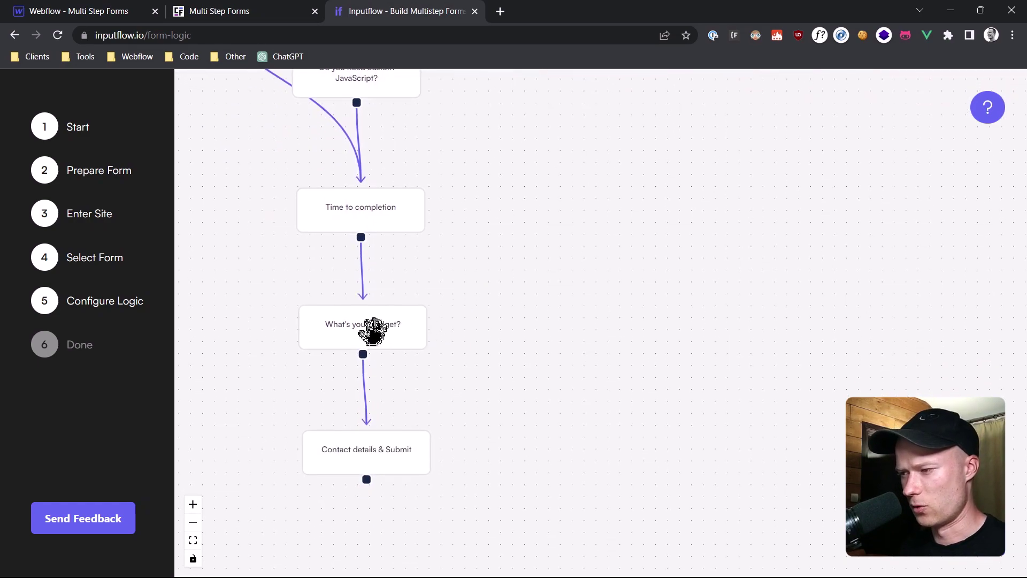
{"action": "left_click_drag", "start_coordinate": [397, 457], "coordinate": [486, 468]}
{"action": "scroll", "coordinate": [460, 326], "scroll_direction": "down", "scroll_amount": 3}
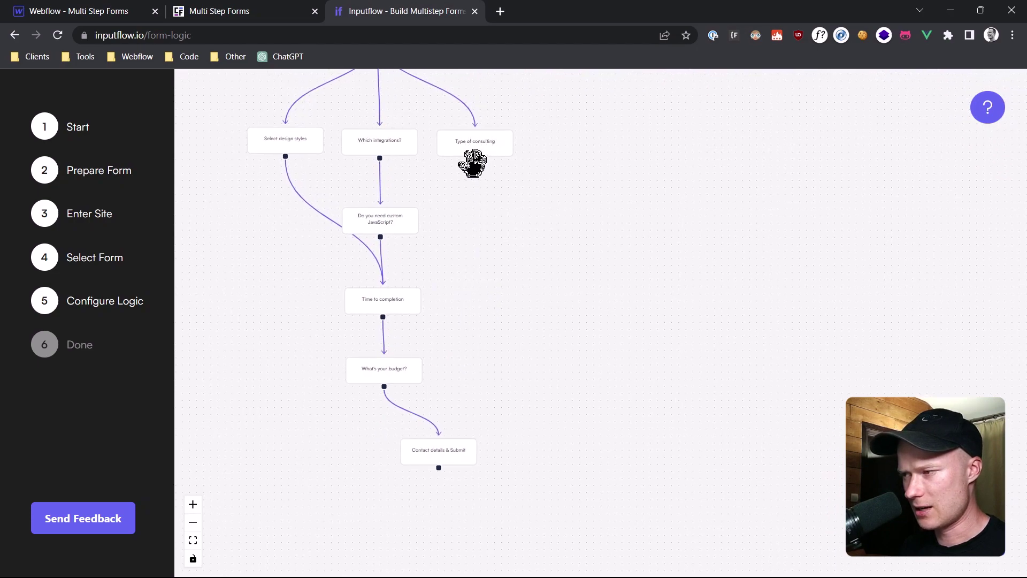
{"action": "scroll", "coordinate": [473, 163], "scroll_direction": "up", "scroll_amount": 2}
{"action": "left_click_drag", "start_coordinate": [478, 155], "coordinate": [426, 471]}
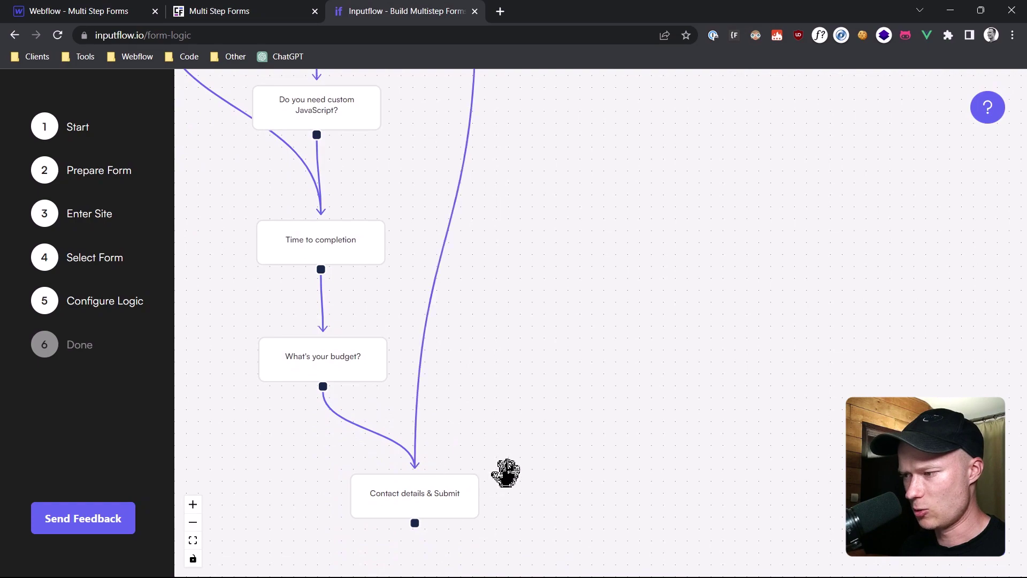
Review the whole branching flow on the logic canvas, from Welcome Step through the three service paths to Contact details & Submit
{"action": "scroll", "coordinate": [556, 440], "scroll_direction": "down", "scroll_amount": 3}
{"action": "left_click_drag", "start_coordinate": [557, 440], "coordinate": [584, 475]}
{"action": "mouse_move", "coordinate": [577, 408]}
{"action": "left_mouse_down"}
{"action": "mouse_move", "coordinate": [596, 371]}
{"action": "mouse_move", "coordinate": [601, 441]}
{"action": "mouse_move", "coordinate": [619, 367]}
{"action": "mouse_move", "coordinate": [631, 369]}
{"action": "mouse_move", "coordinate": [626, 273]}
{"action": "mouse_move", "coordinate": [596, 412]}
{"action": "left_mouse_up"}
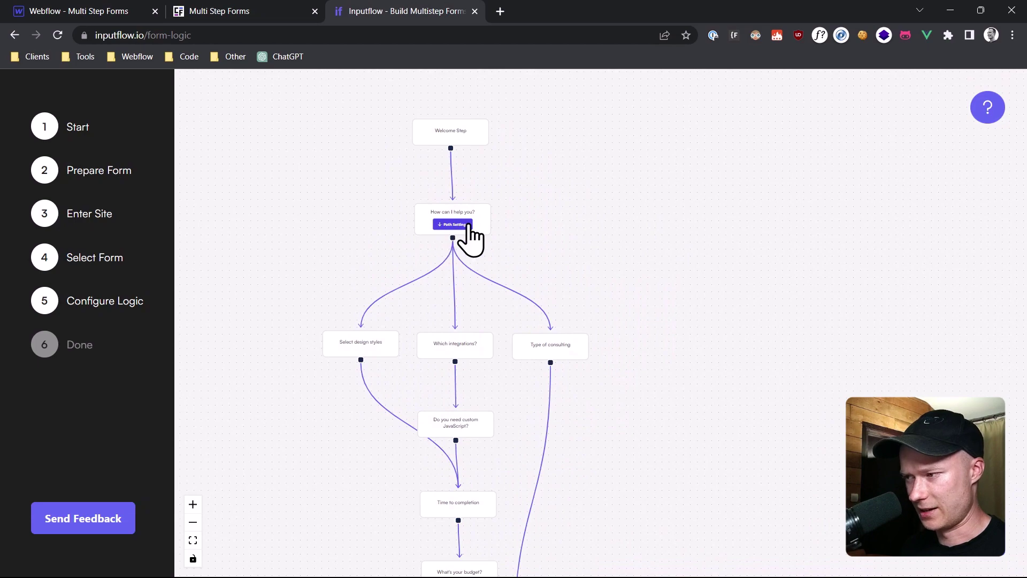
{"action": "scroll", "coordinate": [458, 236], "scroll_direction": "up", "scroll_amount": 5}
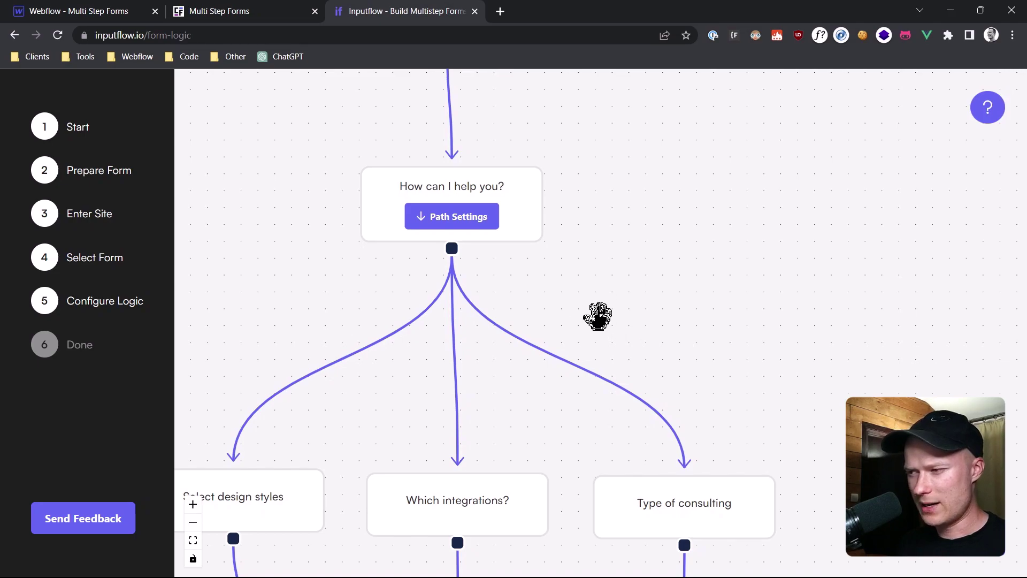
{"action": "left_click_drag", "start_coordinate": [604, 277], "coordinate": [650, 282]}
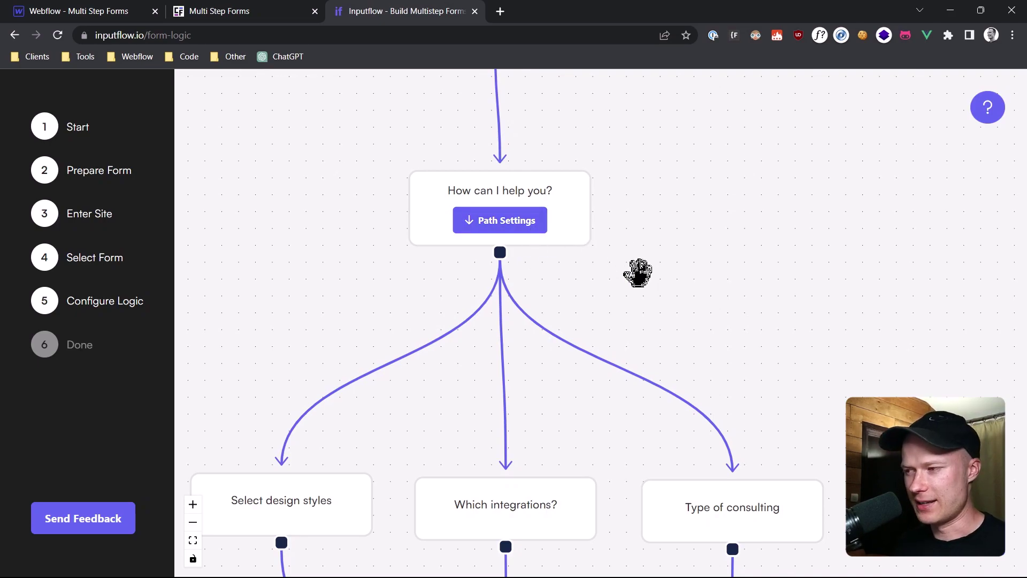
{"action": "scroll", "coordinate": [586, 271], "scroll_direction": "down", "scroll_amount": 2}
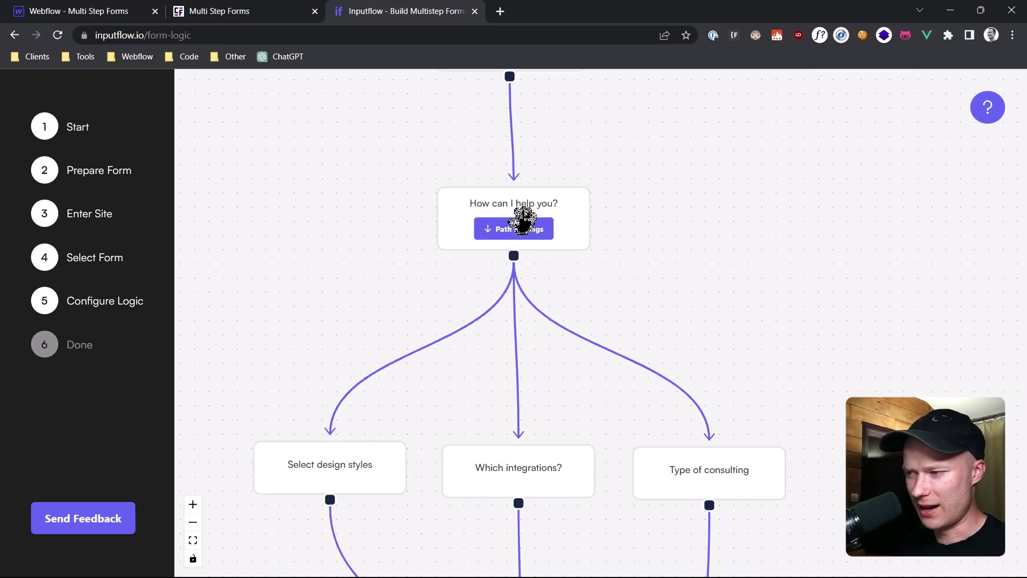
{"action": "left_click_drag", "start_coordinate": [602, 273], "coordinate": [598, 254]}
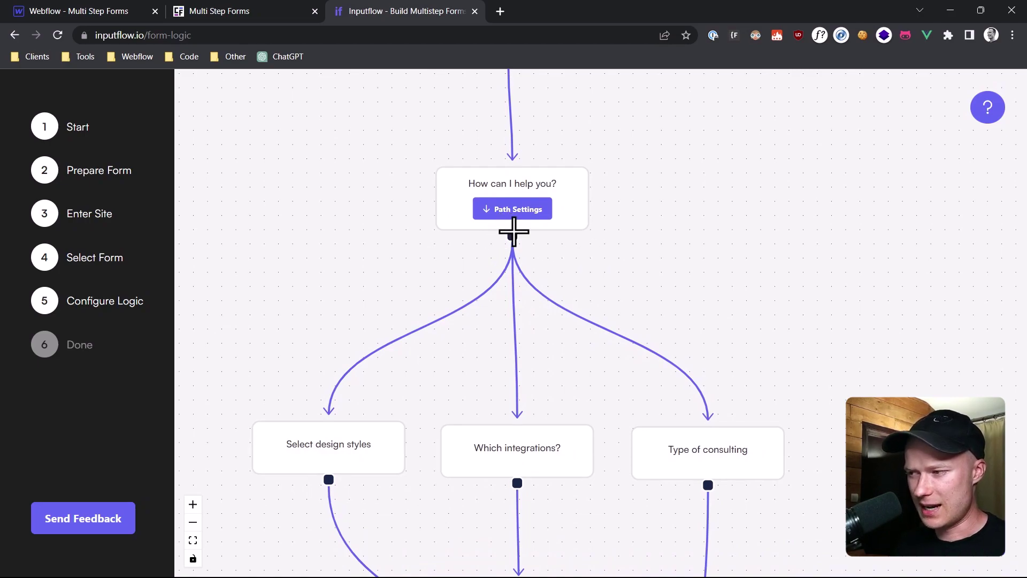
{"action": "left_click_drag", "start_coordinate": [605, 371], "coordinate": [608, 337]}
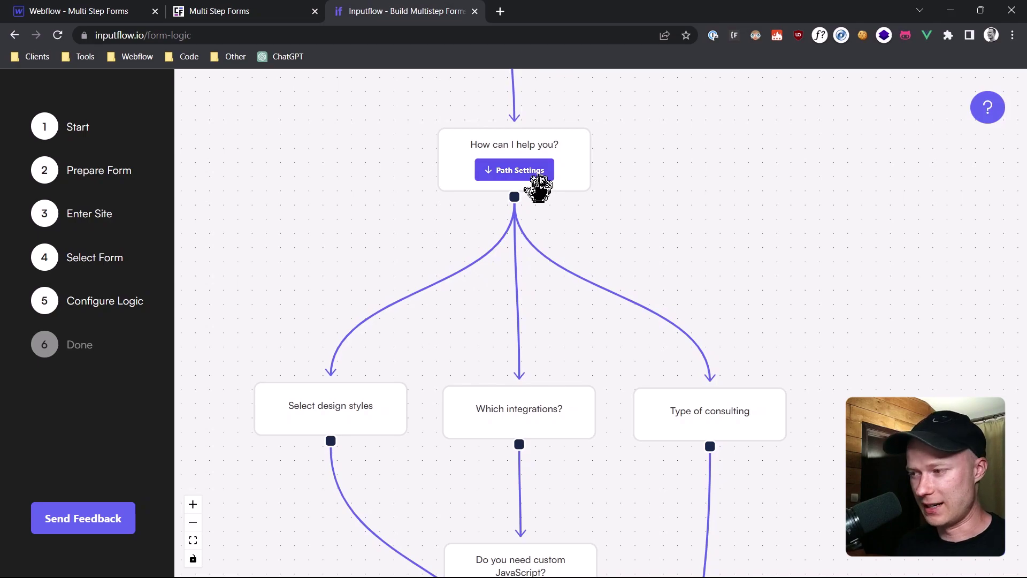
{"action": "scroll", "coordinate": [374, 240], "scroll_direction": "down", "scroll_amount": 5}
{"action": "left_click_drag", "start_coordinate": [328, 343], "coordinate": [351, 223]}
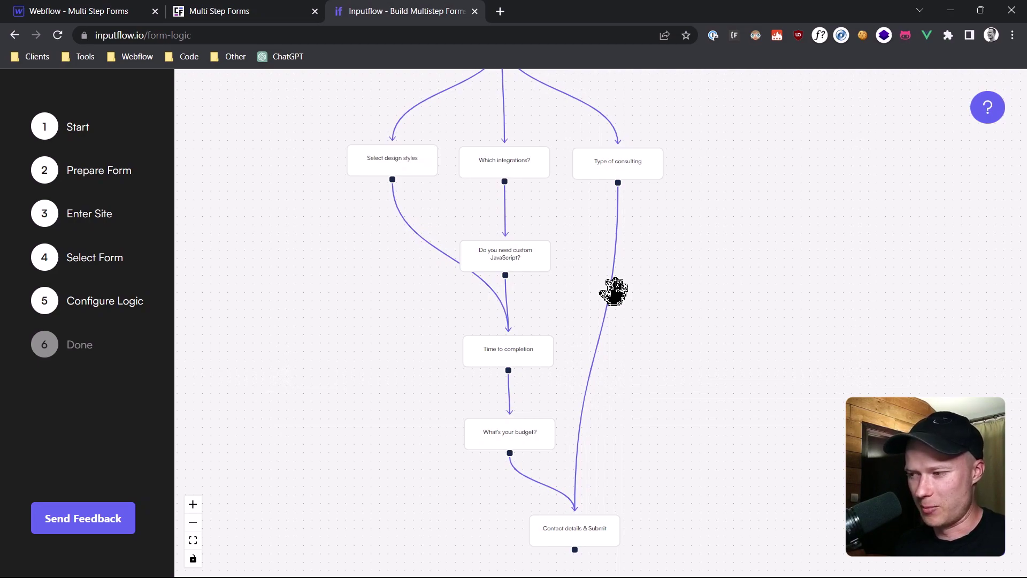
{"action": "left_click_drag", "start_coordinate": [667, 280], "coordinate": [662, 330]}
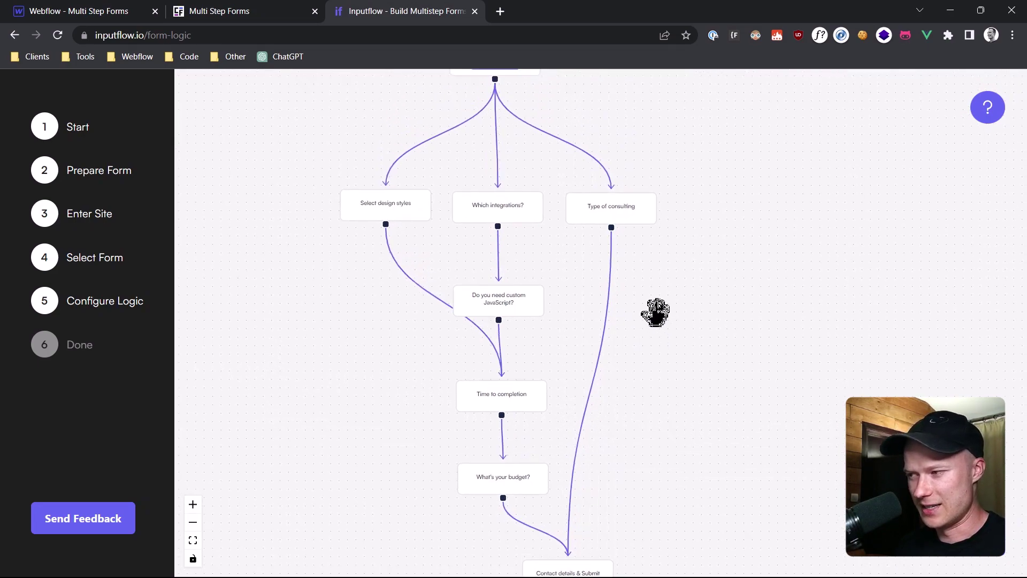
{"action": "left_click_drag", "start_coordinate": [653, 291], "coordinate": [665, 325]}
{"action": "scroll", "coordinate": [655, 434], "scroll_direction": "down", "scroll_amount": 2}
{"action": "left_click_drag", "start_coordinate": [704, 385], "coordinate": [662, 374]}
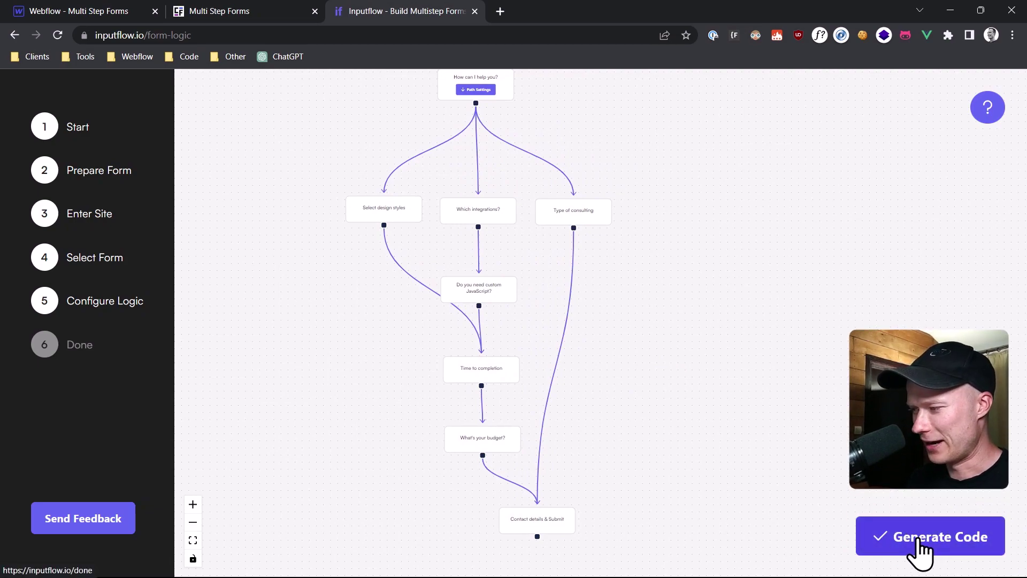
Generate the code for the configured form logic and copy the complete script snippet
{"action": "left_click", "coordinate": [915, 551]}
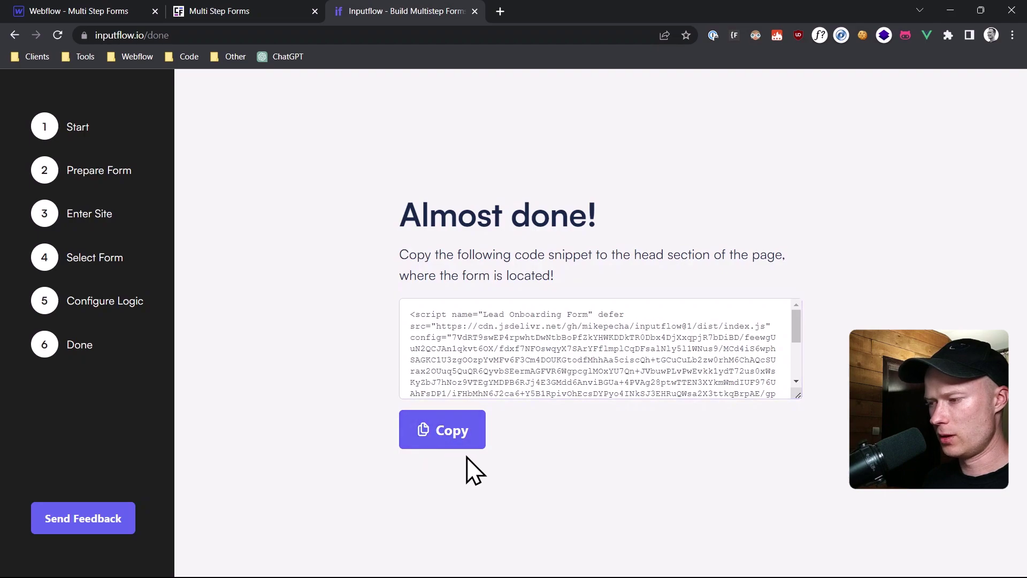
{"action": "left_click", "coordinate": [442, 436]}
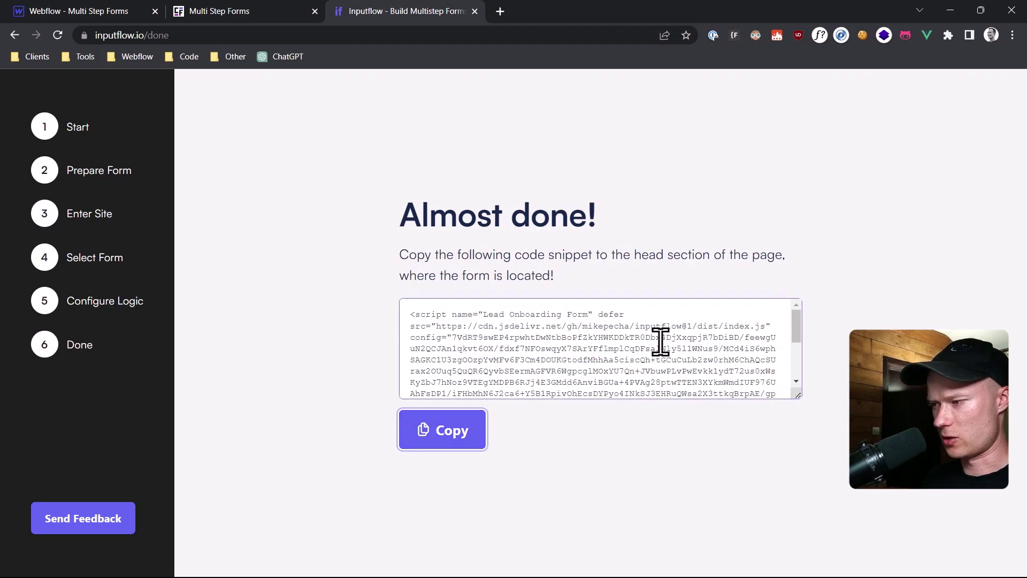
{"action": "scroll", "coordinate": [642, 343], "scroll_direction": "down", "scroll_amount": 5}
{"action": "left_click", "coordinate": [581, 340]}
{"action": "triple_click", "coordinate": [581, 341]}
{"action": "key", "text": "ctrl+a"}
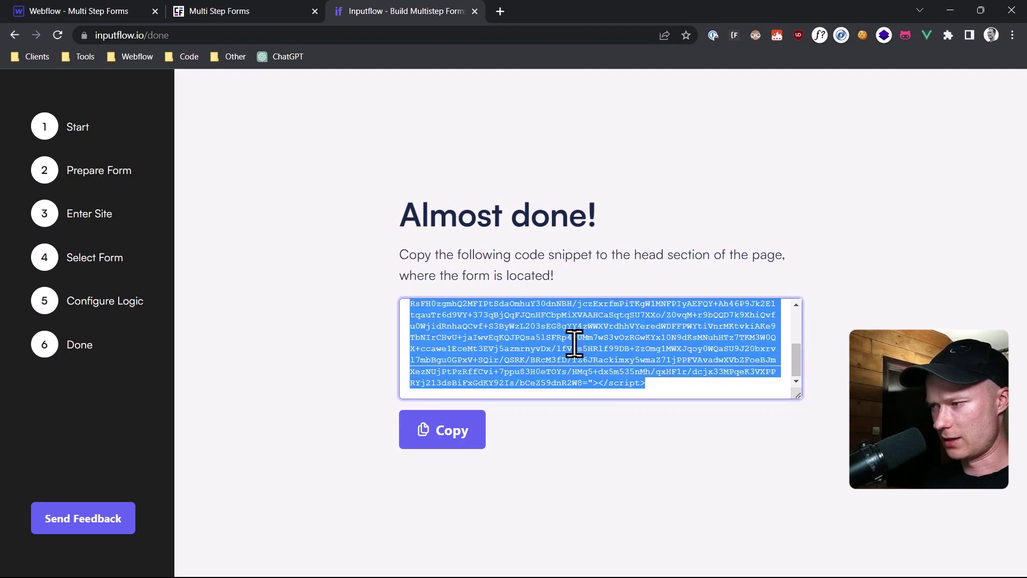
In the Webflow project, paste the copied script into the Home page's custom code inside the head tag and save the page settings
{"action": "left_click", "coordinate": [119, 13]}
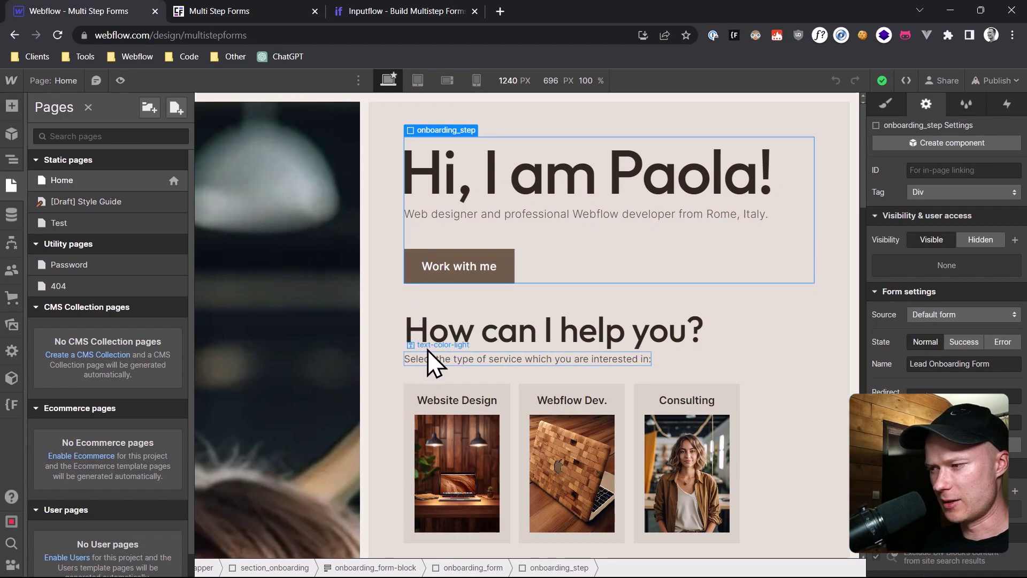
{"action": "mouse_move", "coordinate": [174, 180]}
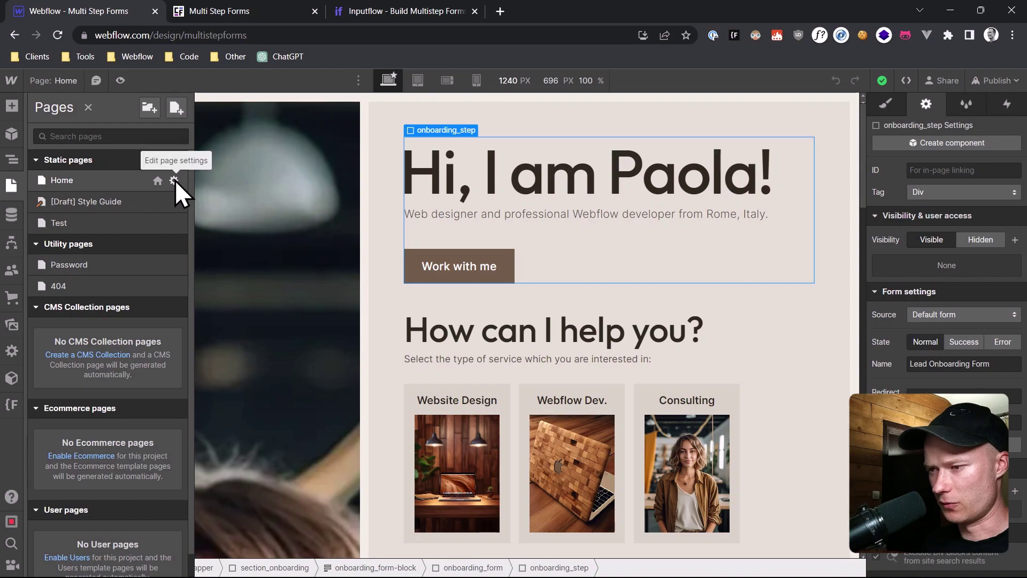
{"action": "left_click", "coordinate": [175, 180]}
{"action": "scroll", "coordinate": [295, 293], "scroll_direction": "down", "scroll_amount": 15}
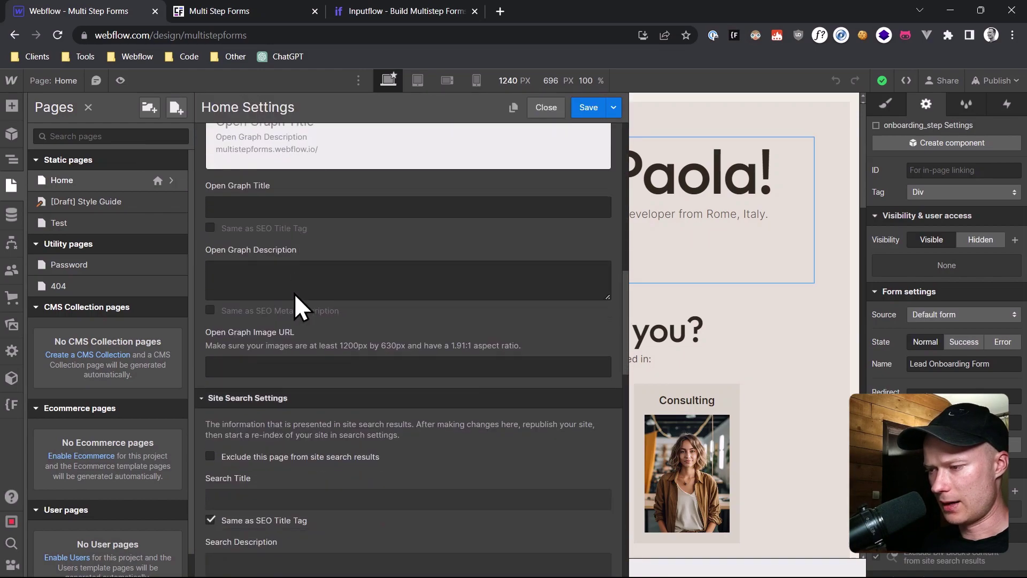
{"action": "scroll", "coordinate": [295, 293], "scroll_direction": "down", "scroll_amount": 3}
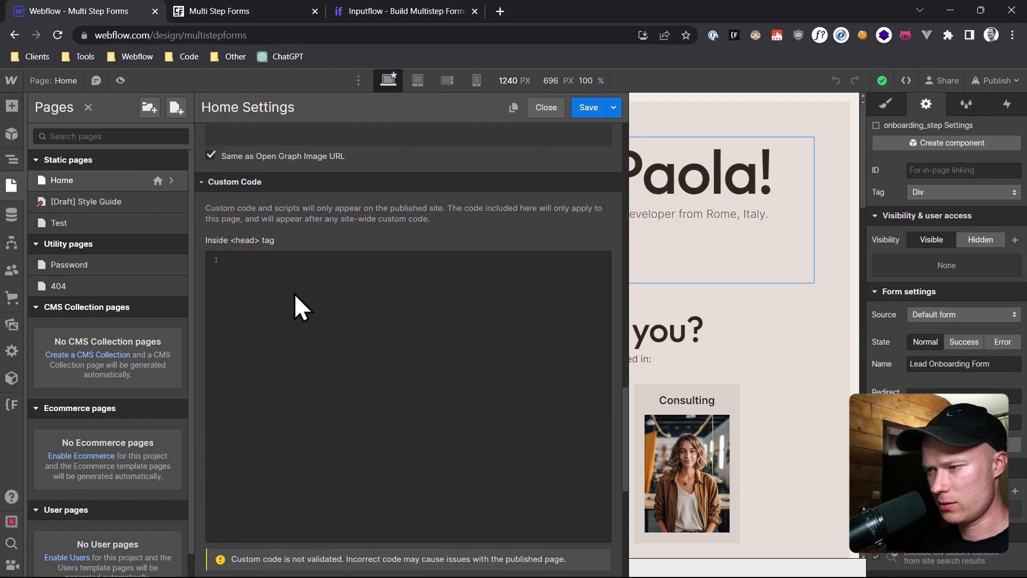
{"action": "scroll", "coordinate": [294, 293], "scroll_direction": "up", "scroll_amount": 1}
{"action": "left_click", "coordinate": [282, 298]}
{"action": "key", "text": "ctrl+v"}
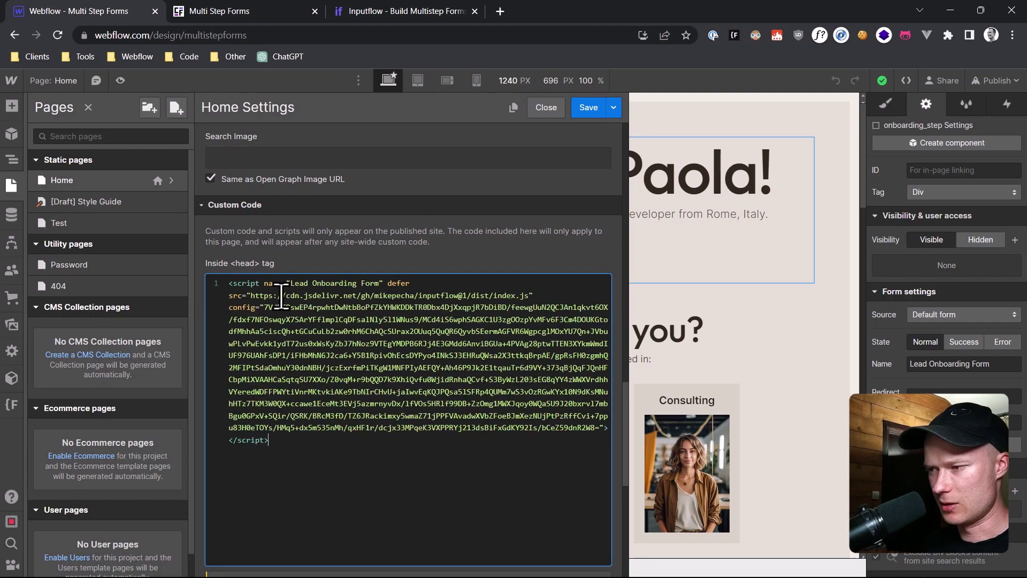
{"action": "left_click", "coordinate": [588, 109]}
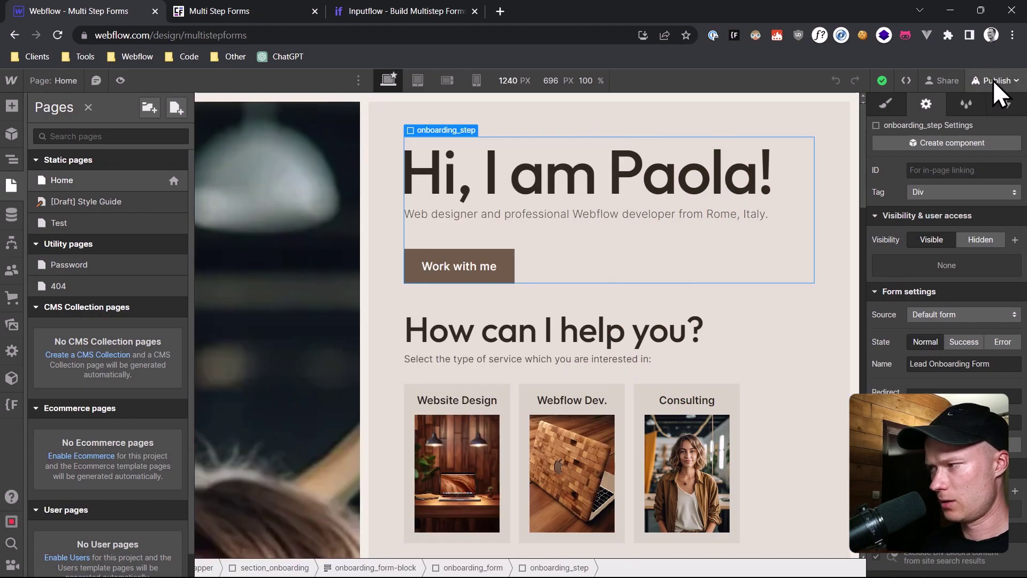
Publish the site to the multistepforms.webflow.io staging domain and reload the live page
{"action": "left_click", "coordinate": [993, 80]}
{"action": "left_click", "coordinate": [937, 292]}
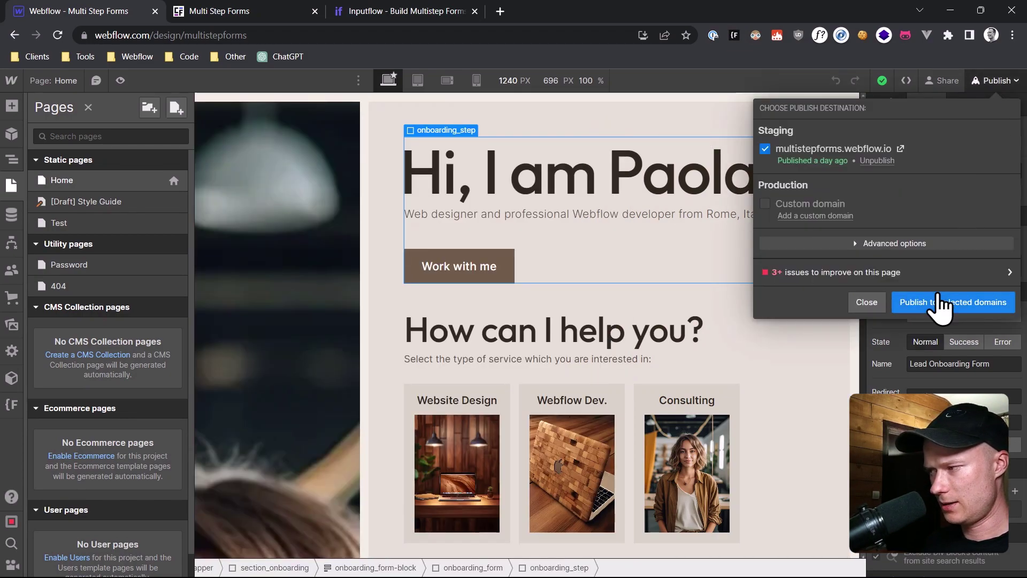
{"action": "key", "text": "ctrl+Tab"}
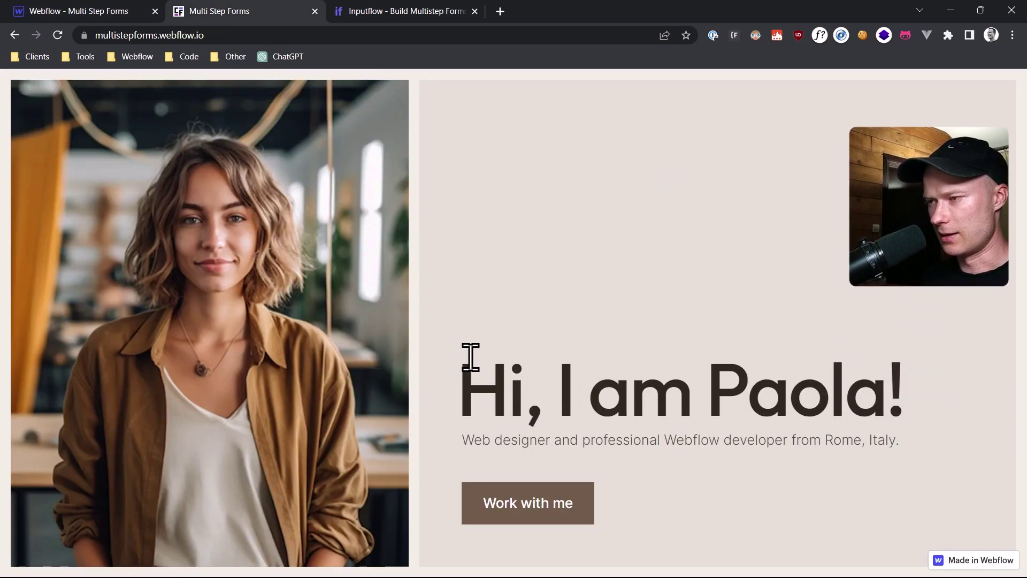
{"action": "left_click", "coordinate": [57, 35]}
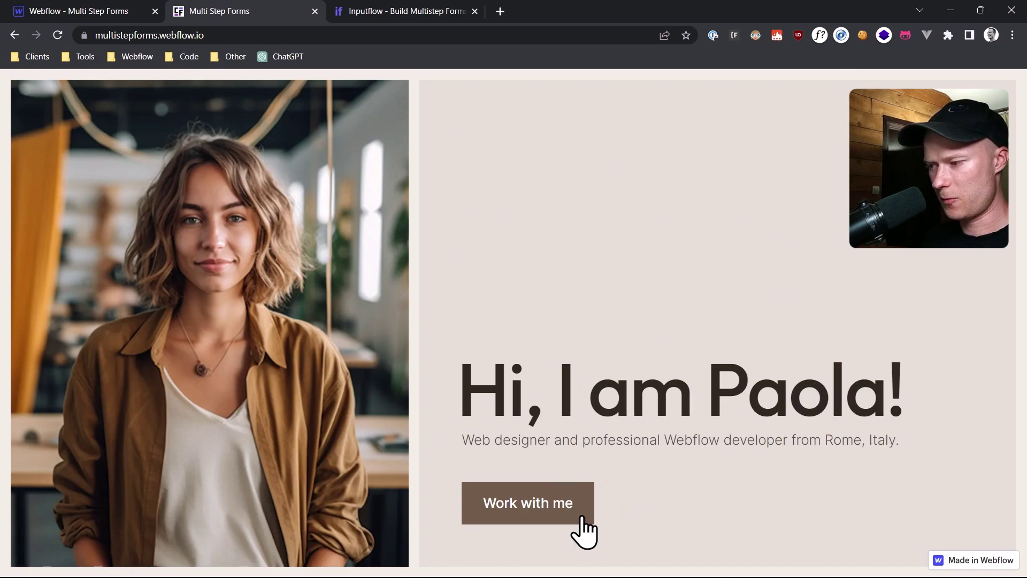
Test the Consulting path on the live form by starting it, choosing Consulting and advancing one step
{"action": "left_click", "coordinate": [535, 504]}
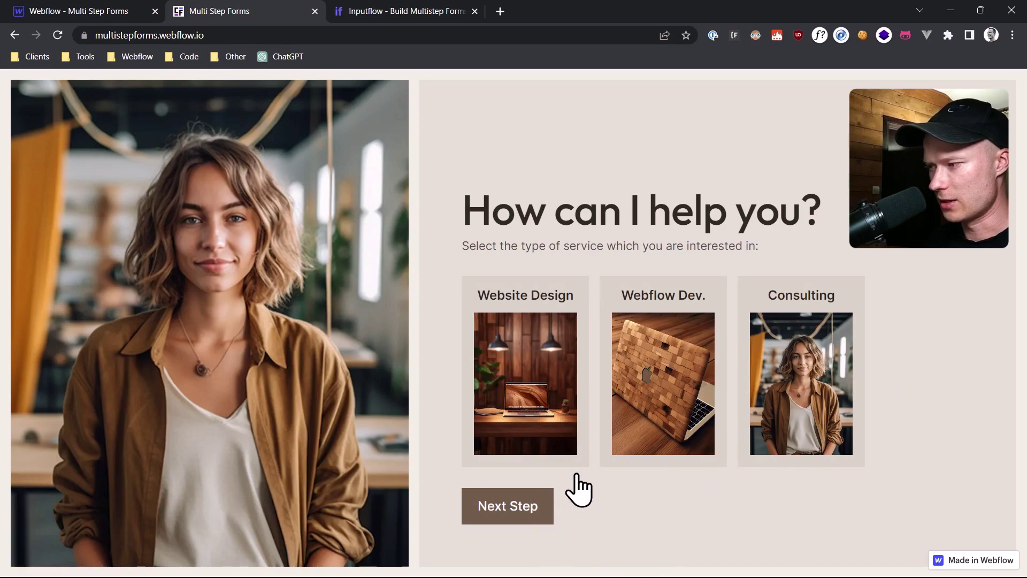
{"action": "left_click", "coordinate": [803, 348]}
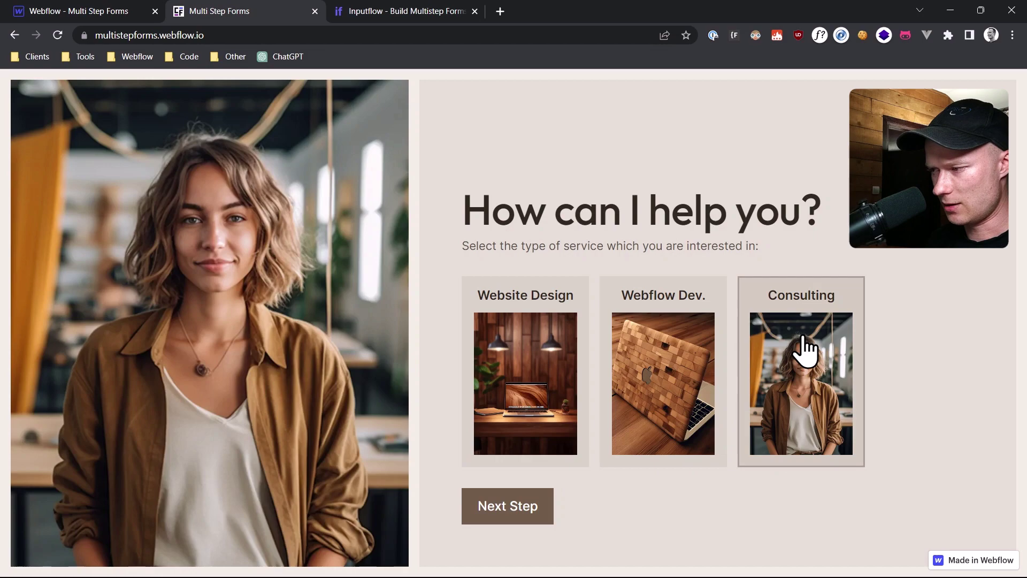
{"action": "left_click", "coordinate": [490, 522]}
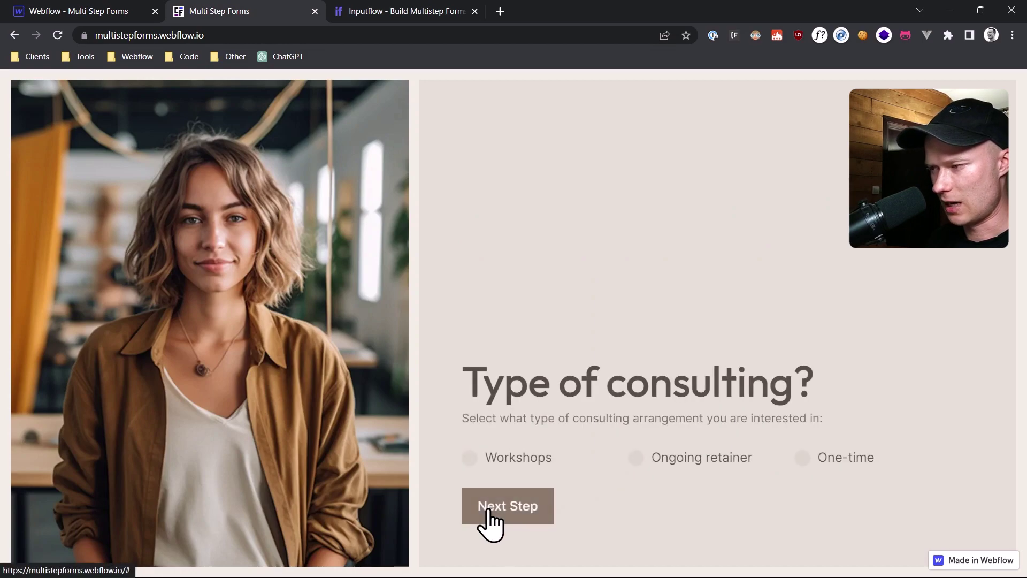
Restart the live form and test the Website Design path by choosing that service and advancing one step
{"action": "left_click", "coordinate": [67, 38]}
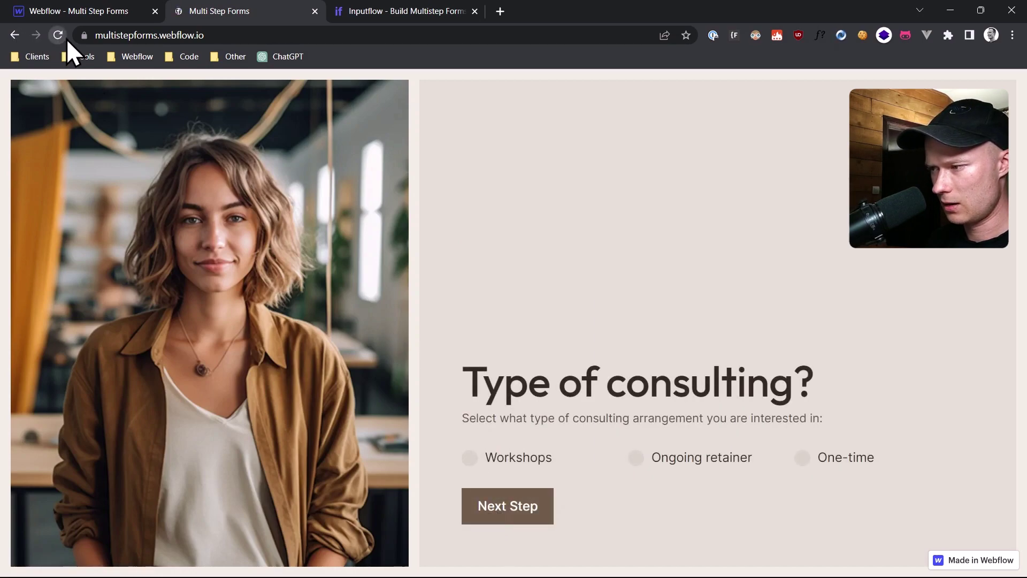
{"action": "left_click", "coordinate": [532, 505]}
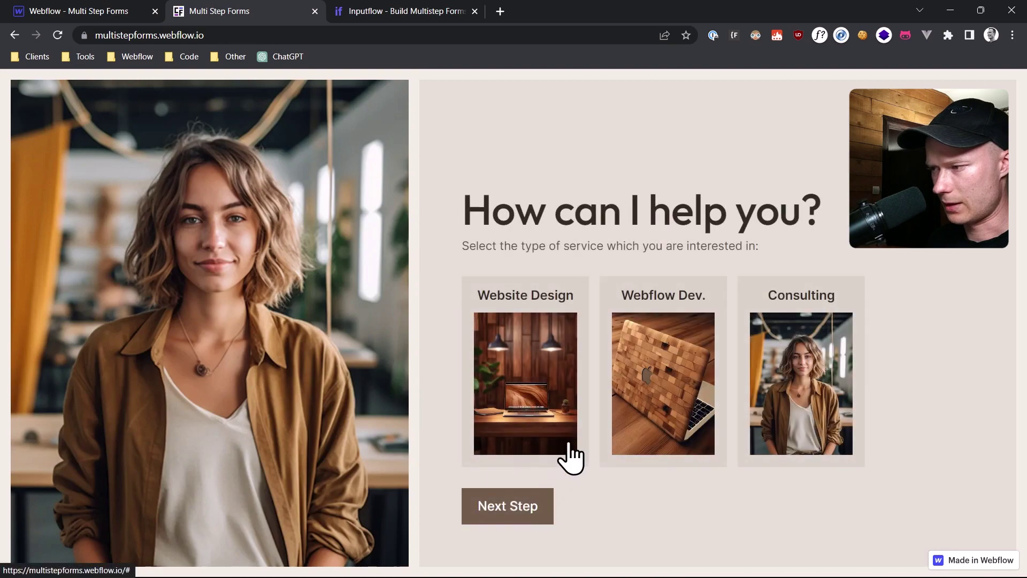
{"action": "left_click", "coordinate": [543, 308]}
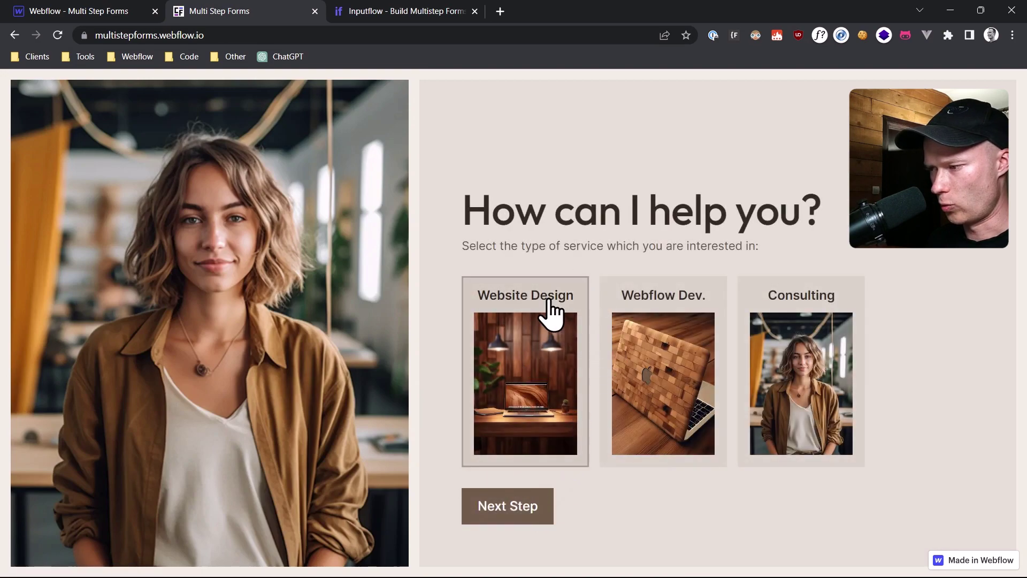
{"action": "left_click", "coordinate": [527, 513]}
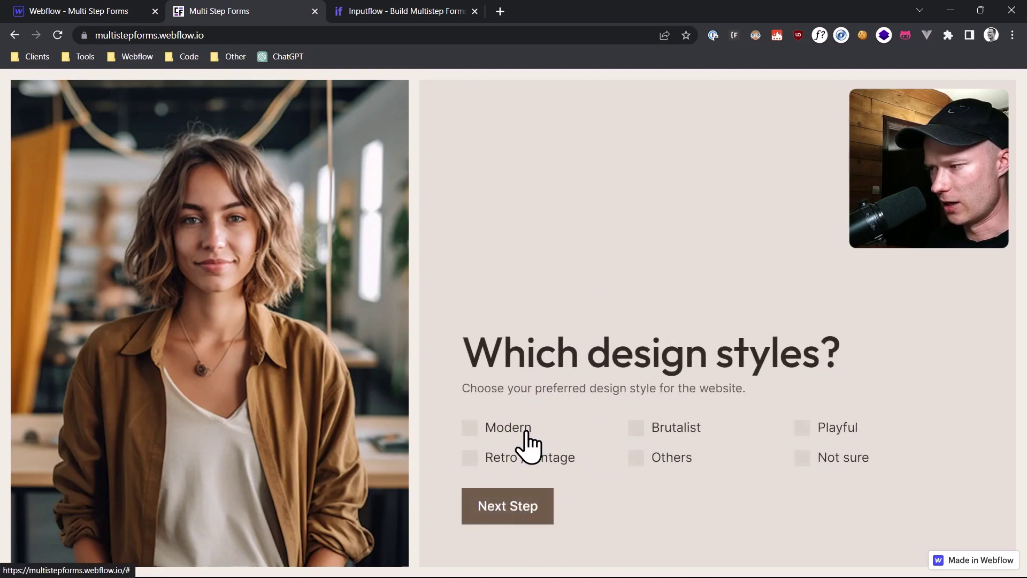
Restart the live form and test the Webflow Dev. path, choosing Custom Analytics and Facebook Pixel as integrations and No for custom JavaScript
{"action": "left_click", "coordinate": [59, 32]}
{"action": "left_click", "coordinate": [544, 509]}
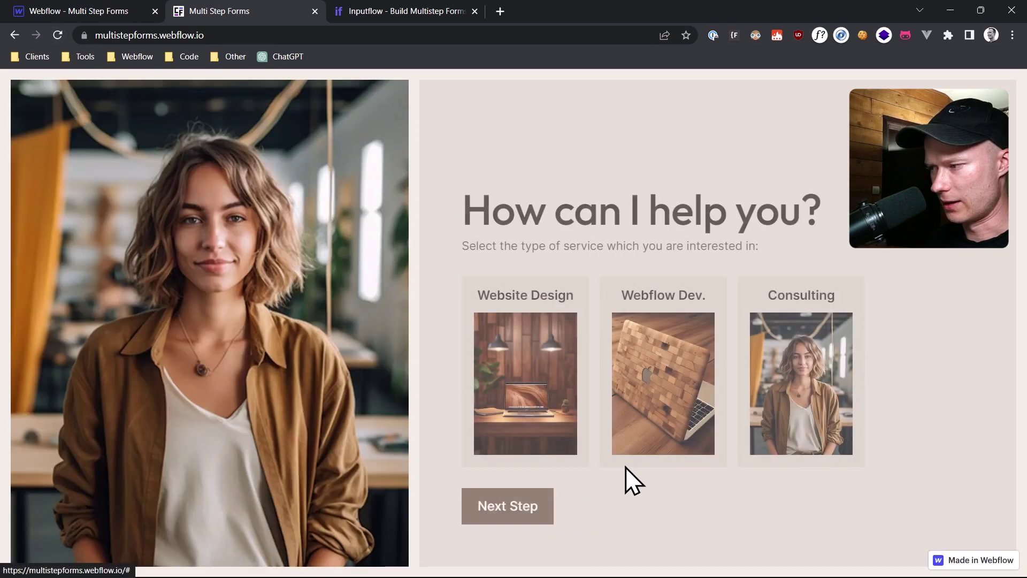
{"action": "left_click", "coordinate": [676, 351]}
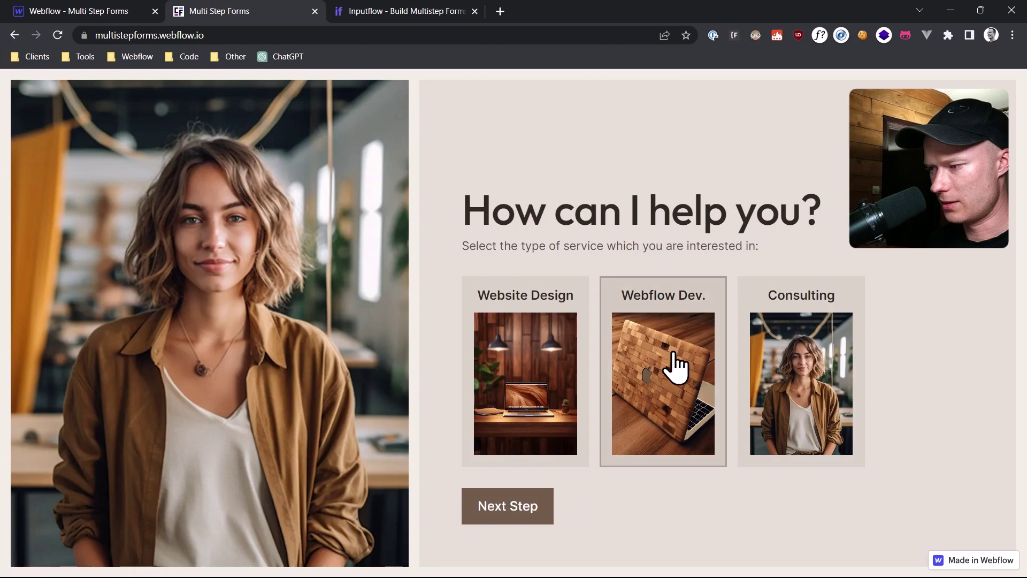
{"action": "left_click", "coordinate": [514, 505]}
{"action": "left_click", "coordinate": [673, 436]}
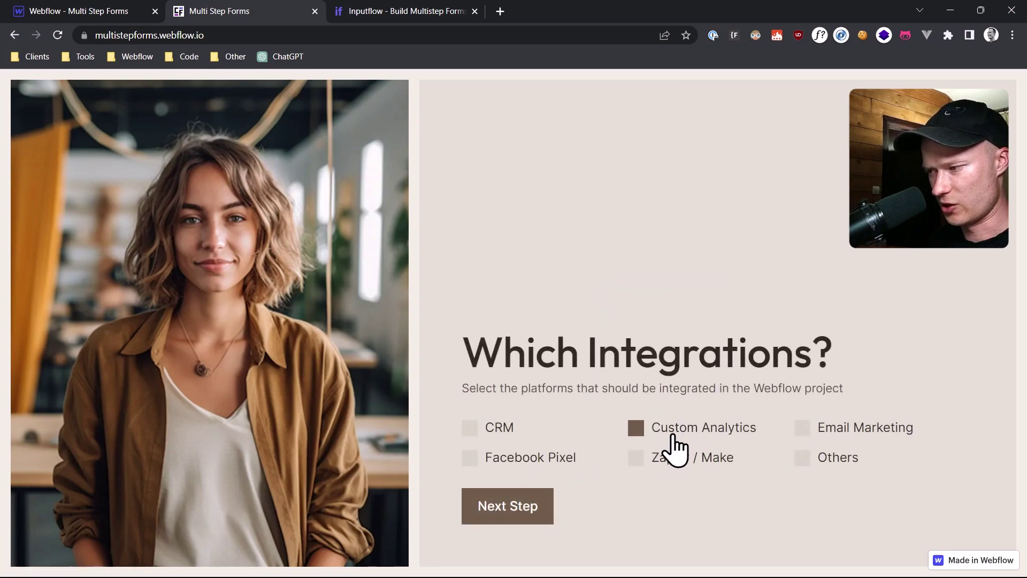
{"action": "left_click", "coordinate": [541, 462]}
{"action": "left_click", "coordinate": [548, 505]}
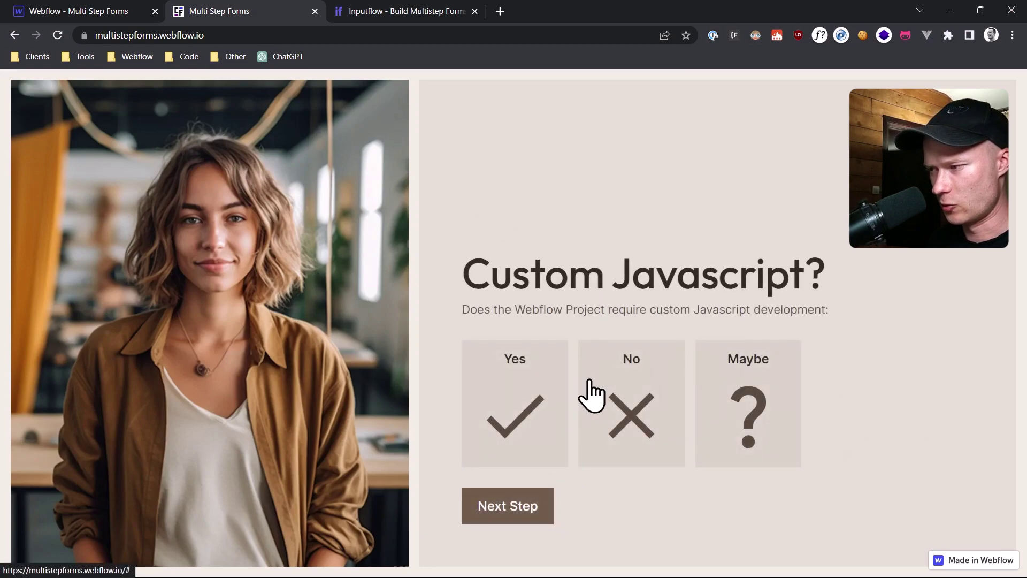
{"action": "left_click", "coordinate": [614, 419]}
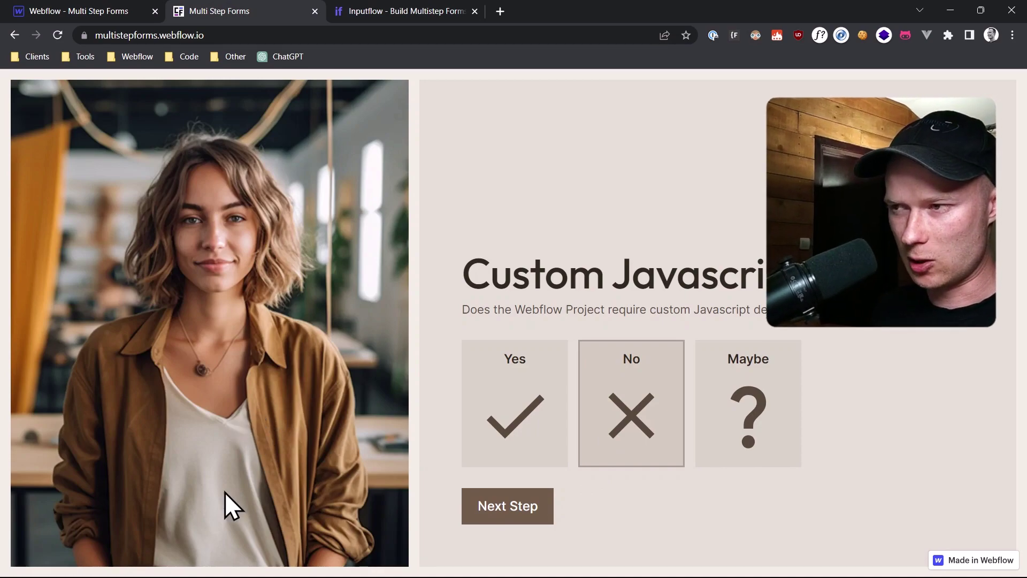
Switch back to Inputflow and open its form for sending feedback or reporting a bug
{"action": "left_click", "coordinate": [396, 6]}
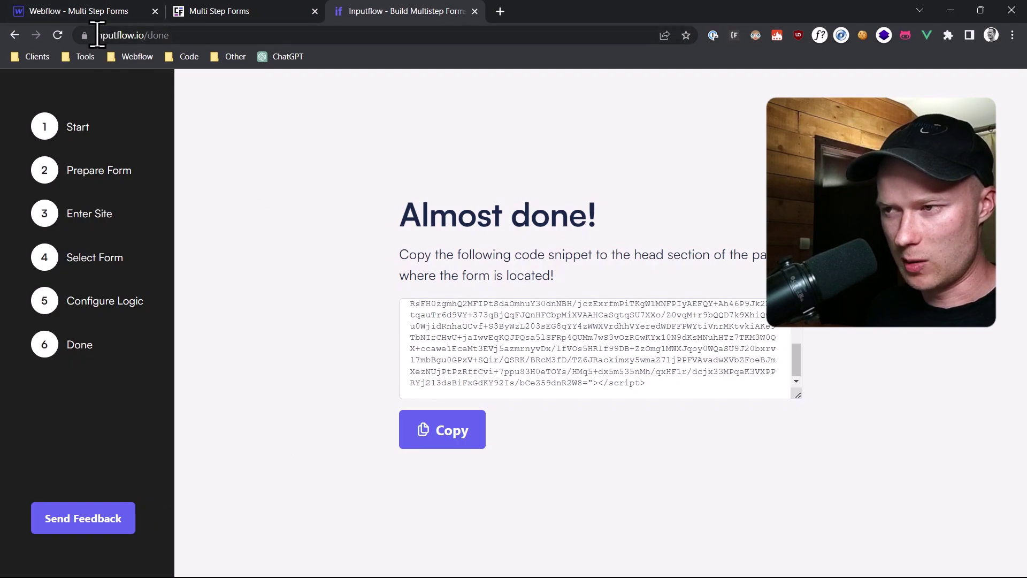
{"action": "left_click", "coordinate": [95, 524]}
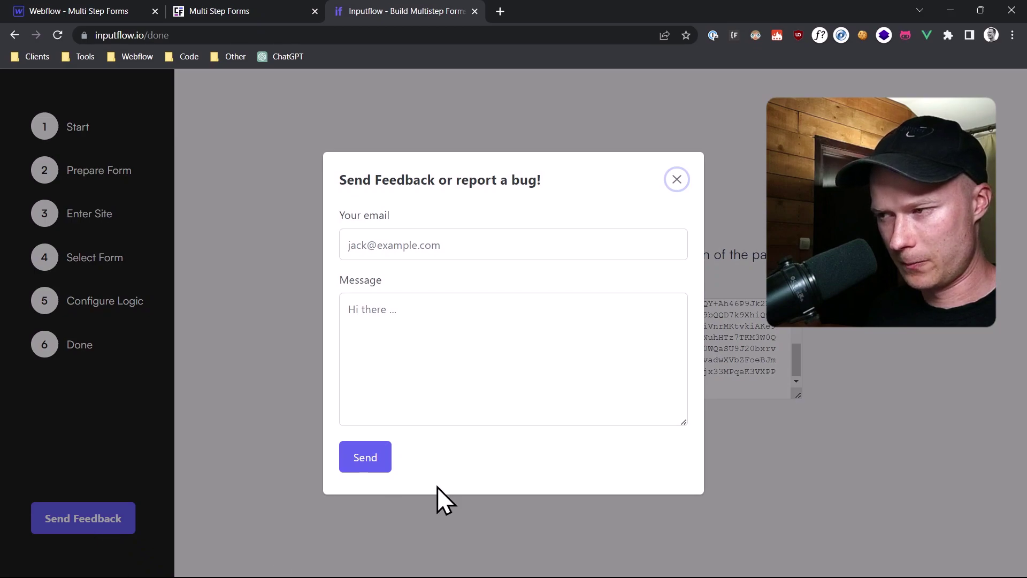
{"action": "left_click", "coordinate": [371, 345]}
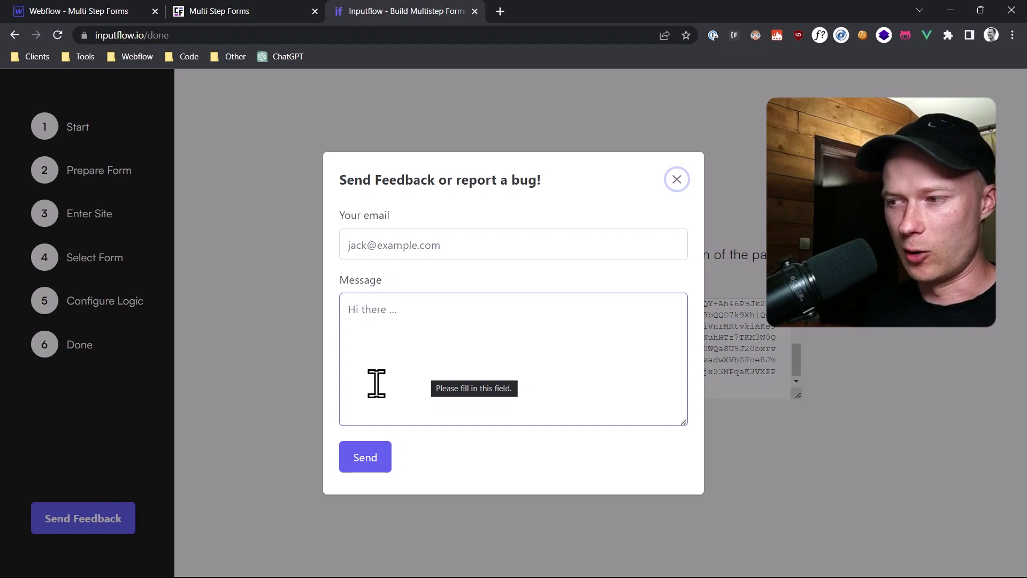
{"action": "left_click", "coordinate": [311, 376]}
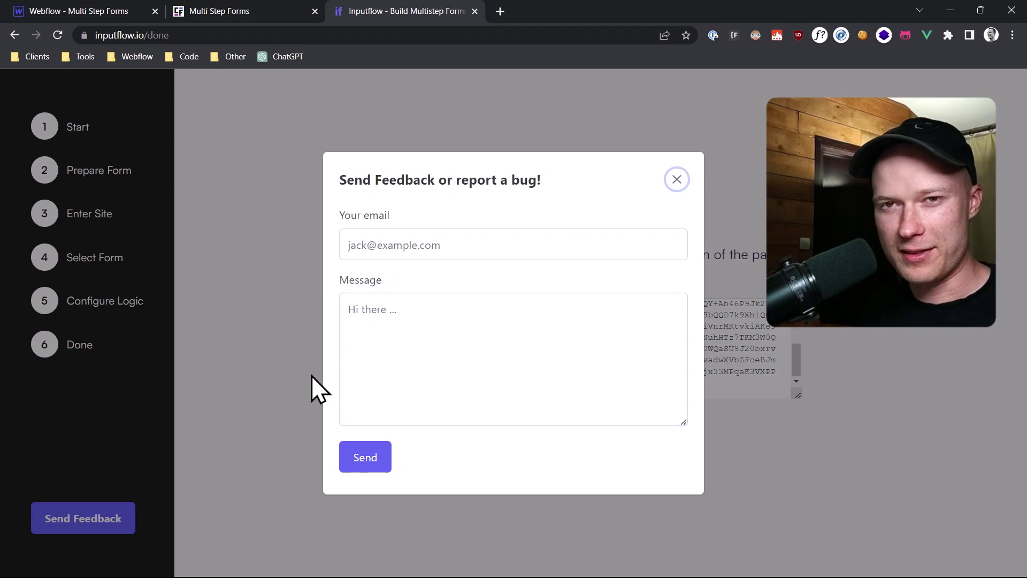